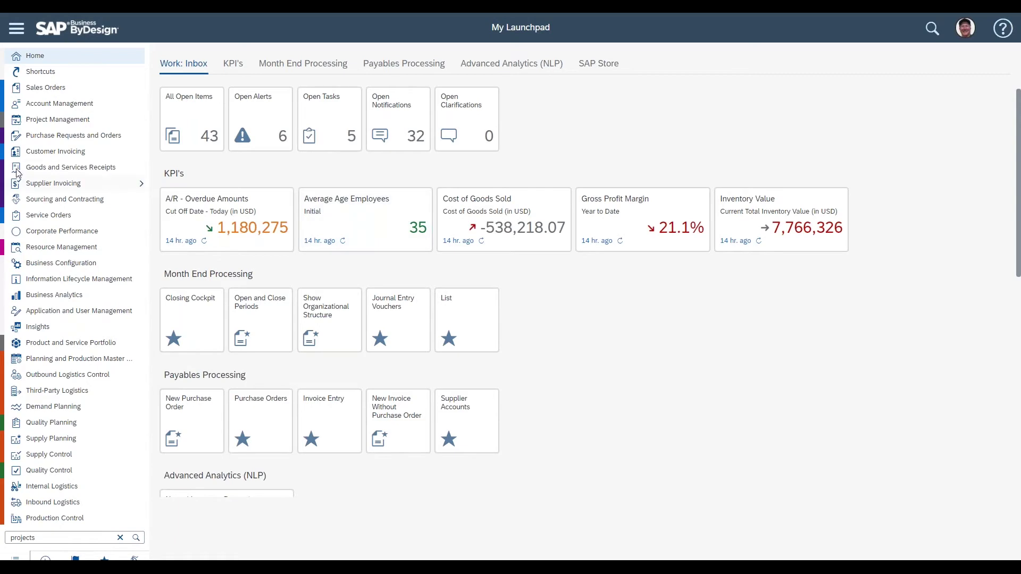
Step: Find project CPSO121 among the Project Management projects and open its full project plan for maintenance
mouse_move(88, 120)
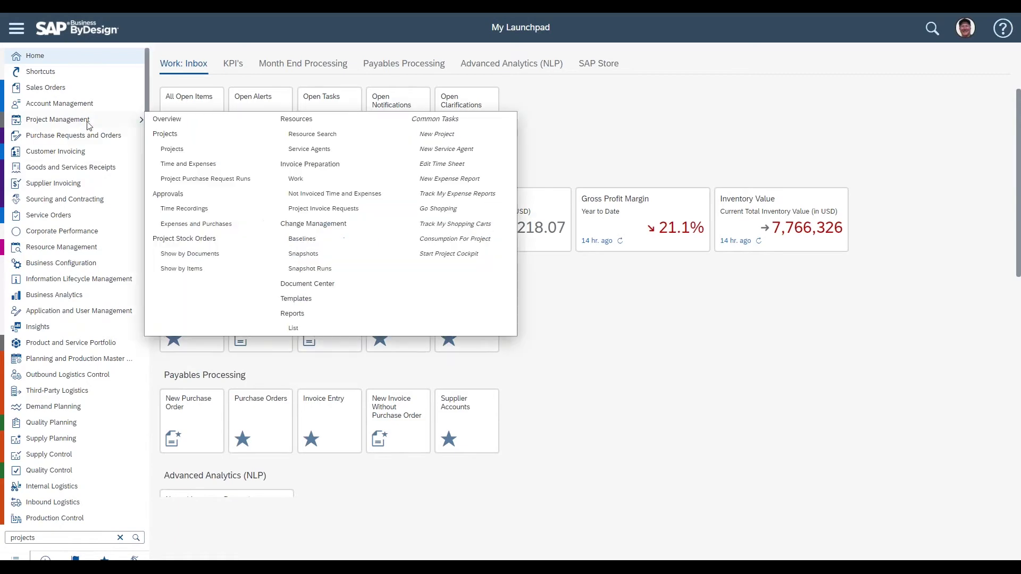
left_click(195, 150)
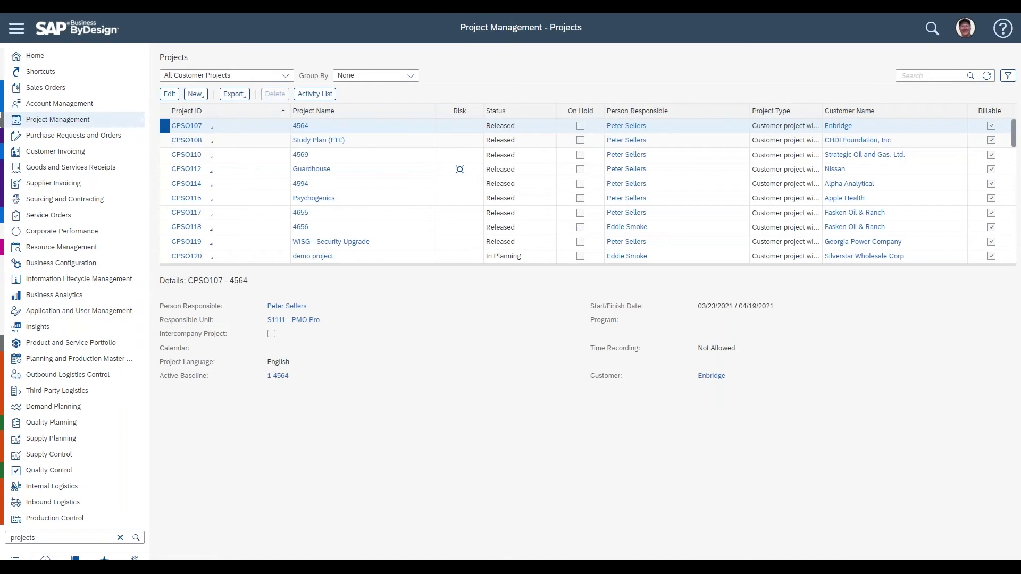
left_click(917, 76)
type("cpso121")
key("Return")
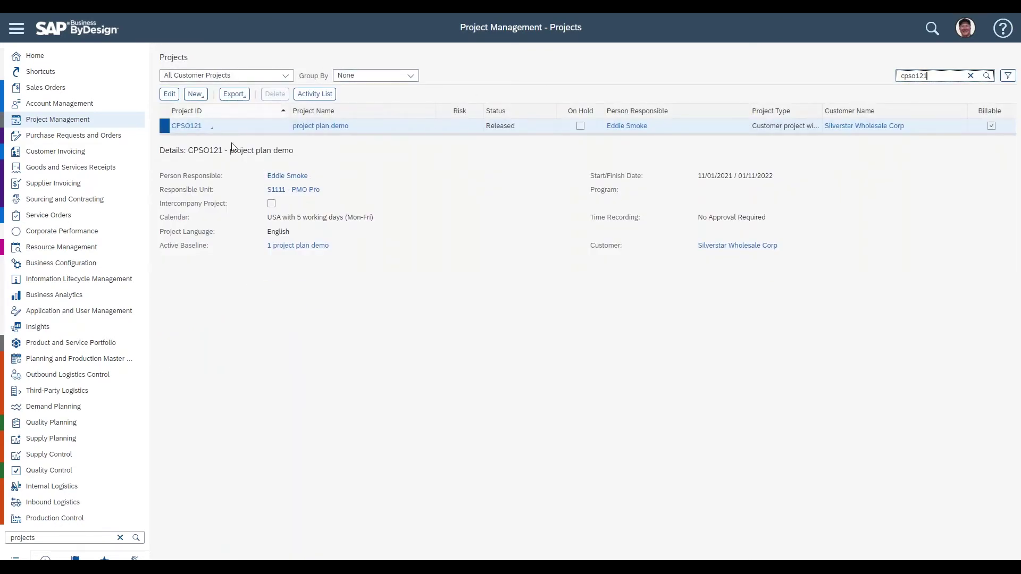
left_click(187, 126)
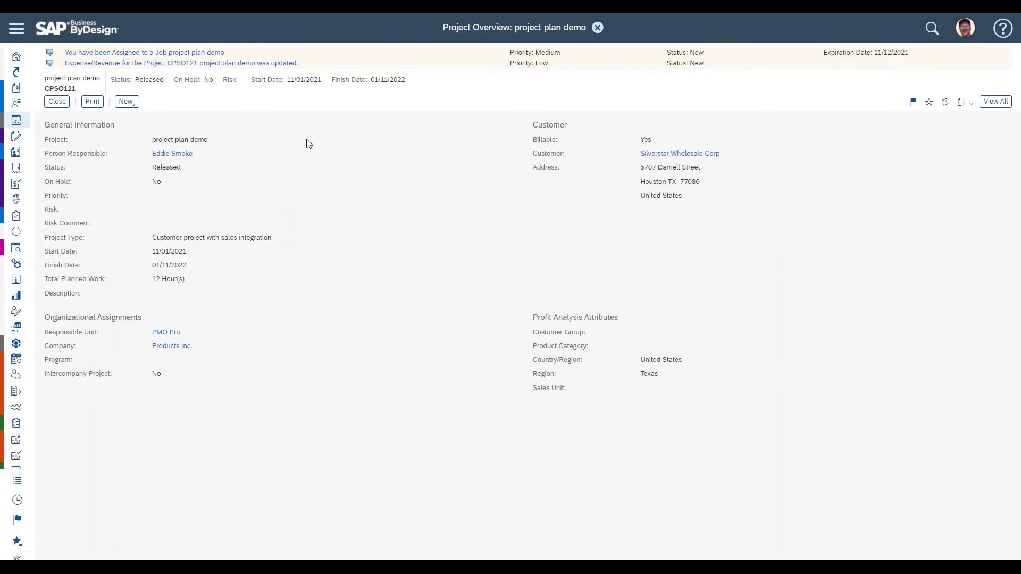
left_click(993, 102)
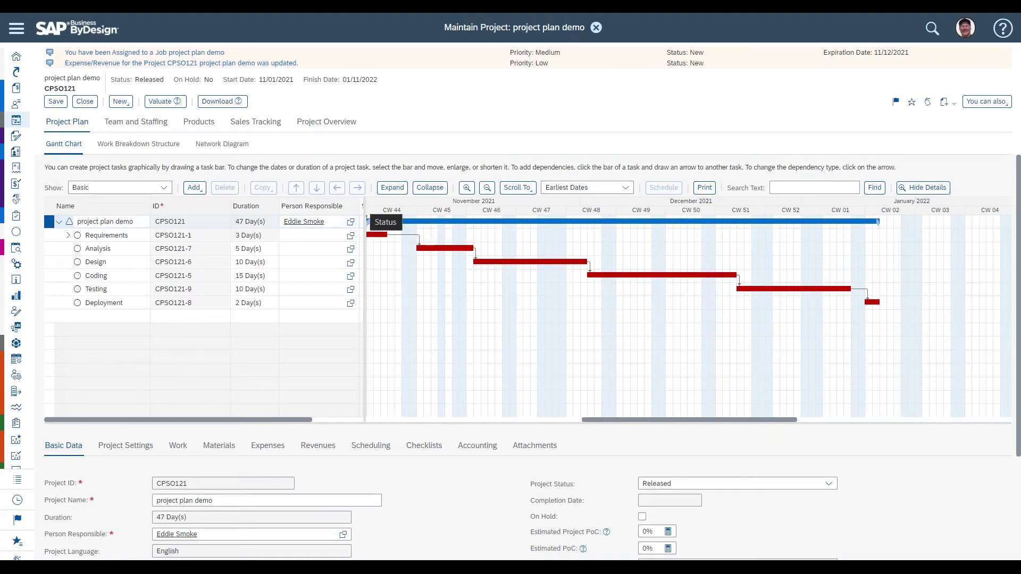
Step: Widen the task table up to the Status column and add two new tasks after the Deployment task
left_click_drag(365, 221, 615, 219)
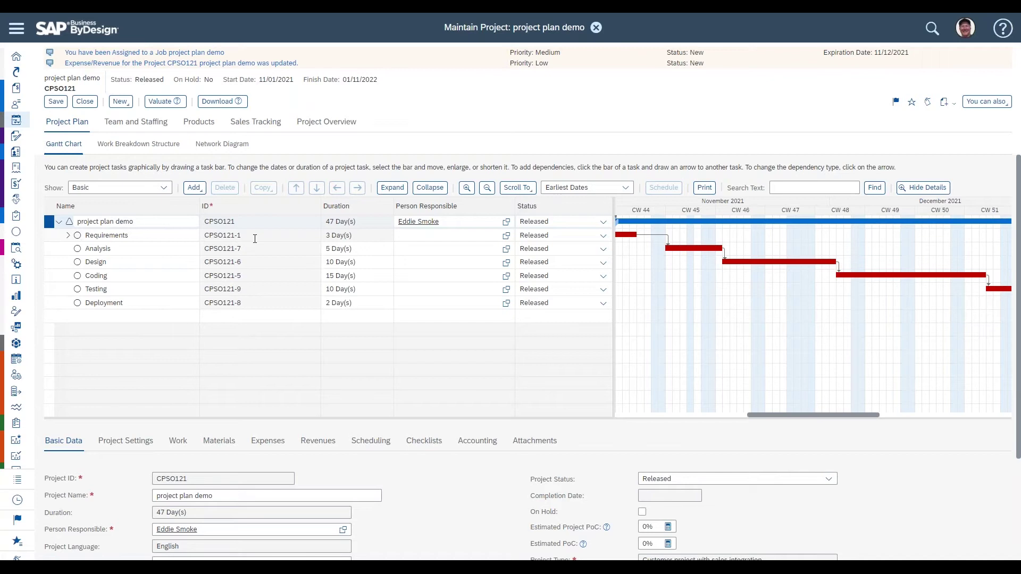
left_click(258, 304)
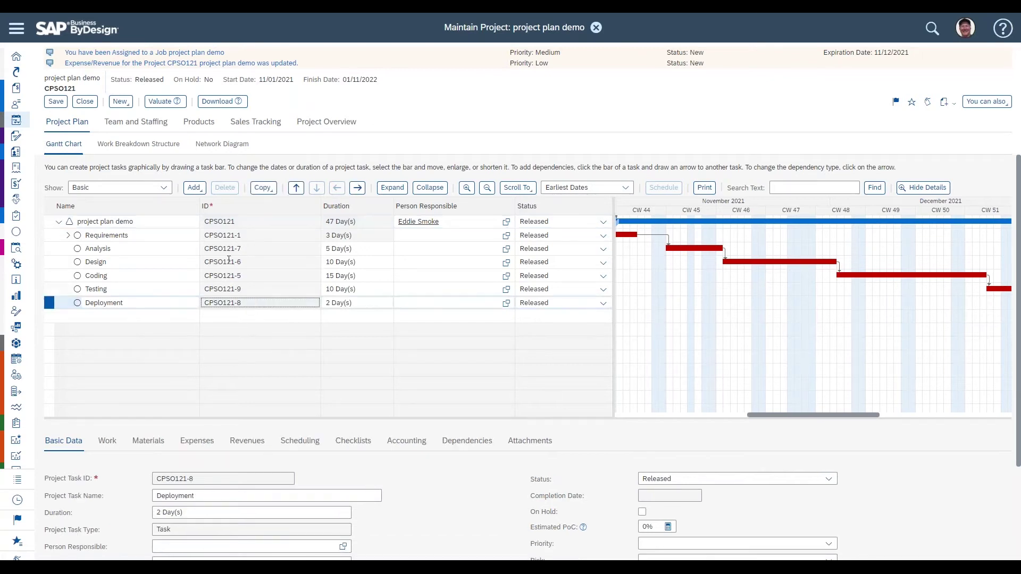
left_click(194, 188)
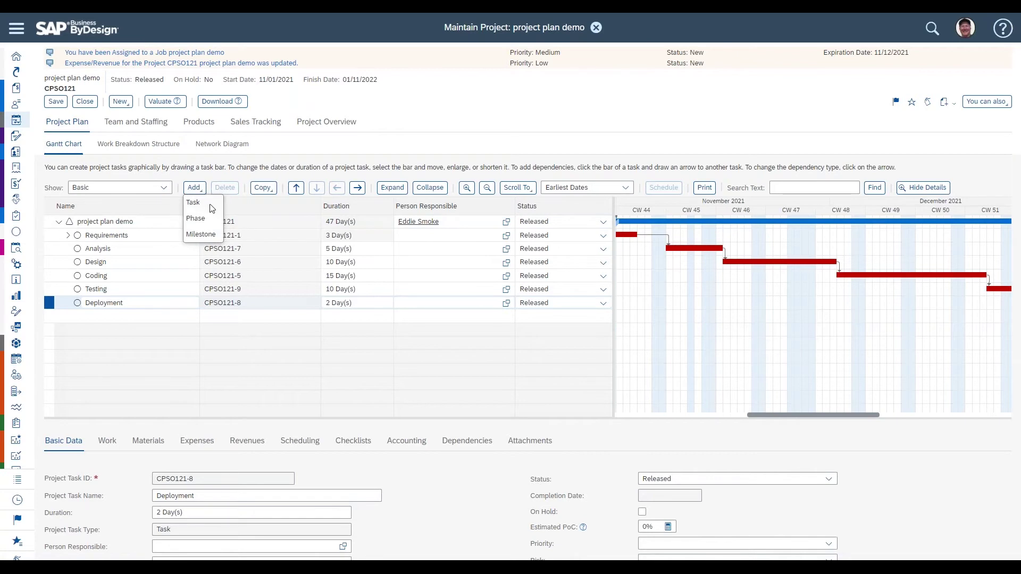
left_click(212, 207)
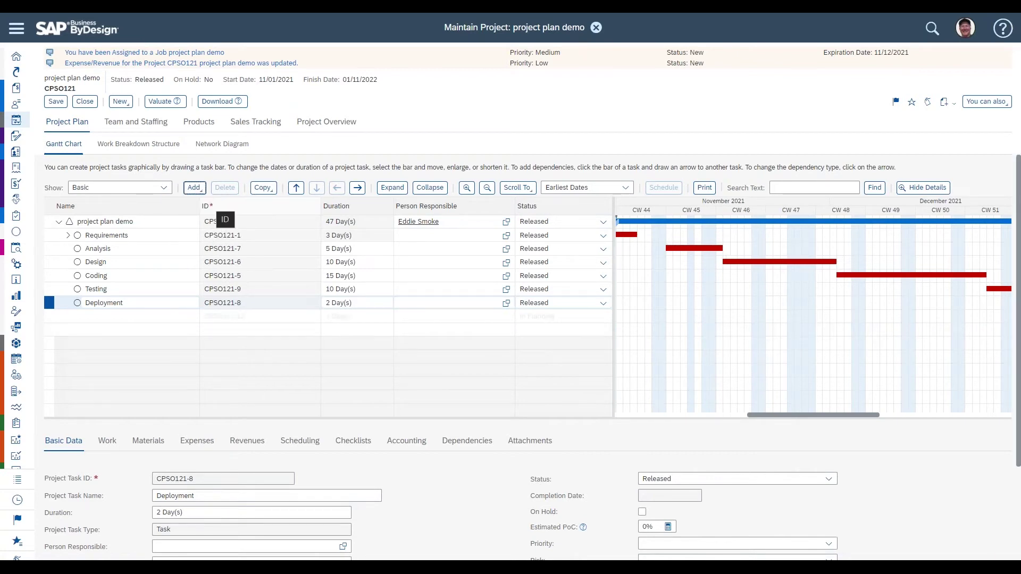
left_click(194, 189)
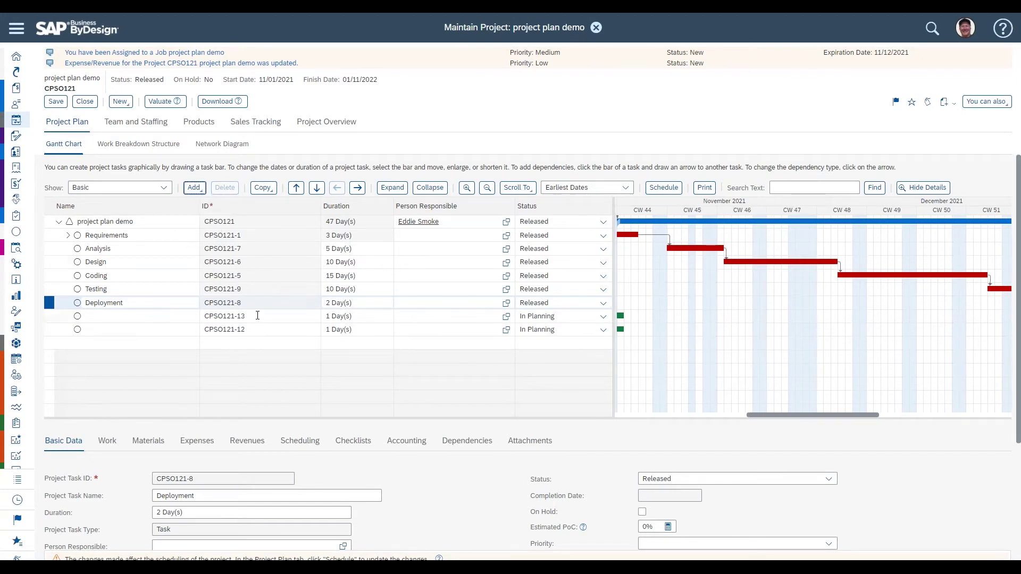
Step: Delete the unnamed task CPSO121-12 from the project plan
left_click(257, 315)
left_click(260, 330)
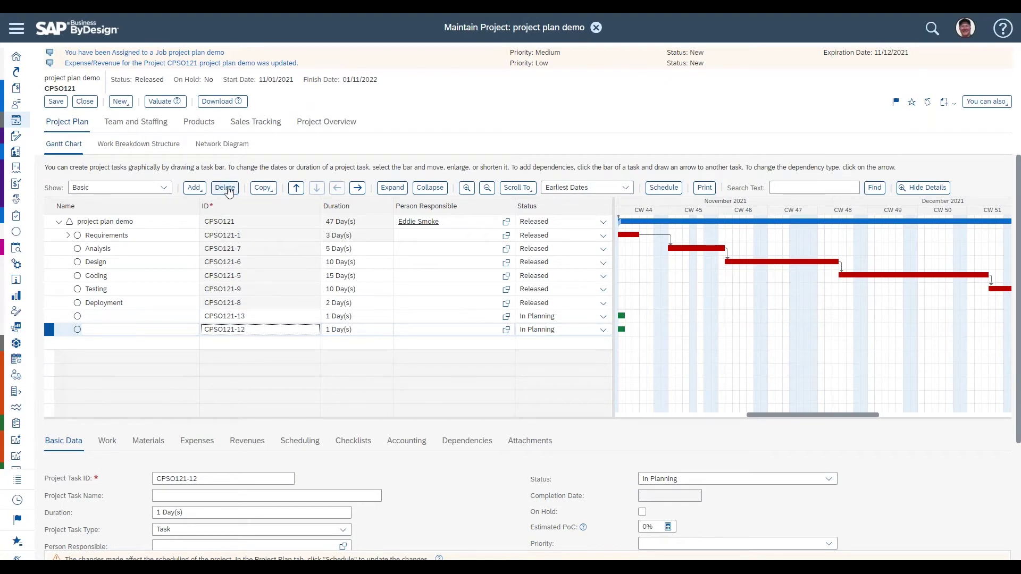
left_click(228, 189)
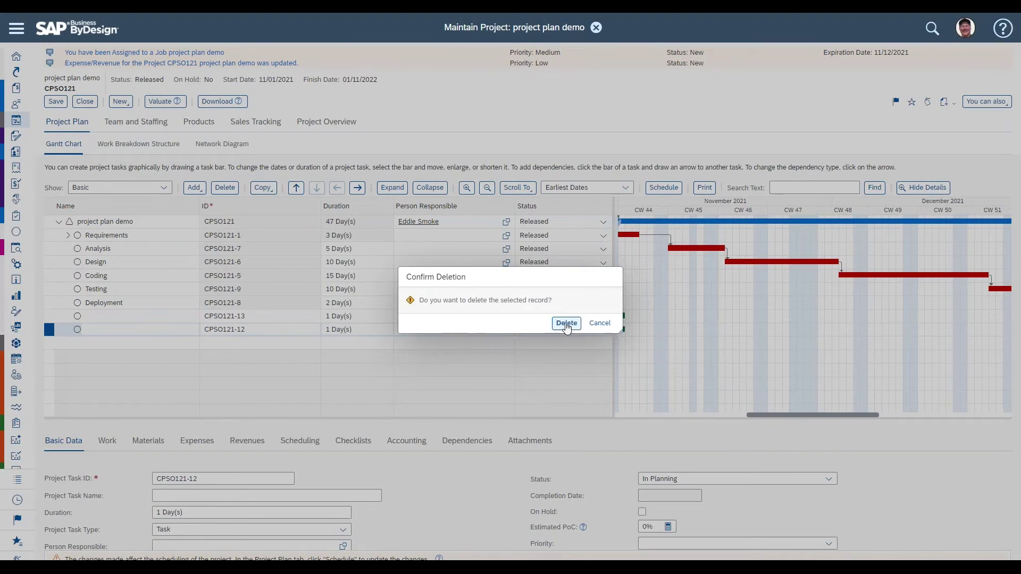
left_click(566, 324)
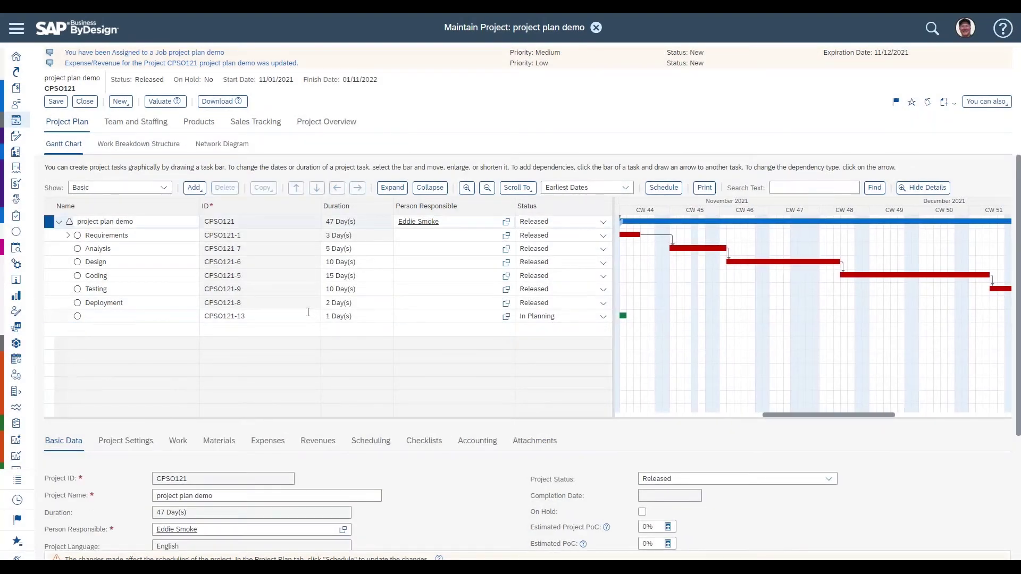
Step: Add two more unnamed tasks directly after task CPSO121-13
left_click(303, 316)
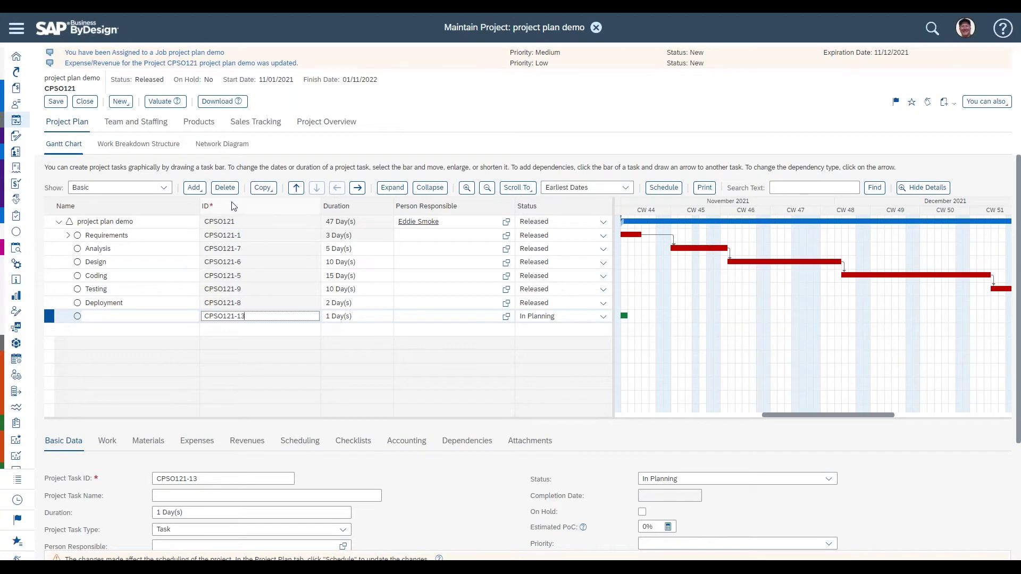
left_click(194, 188)
left_click(208, 205)
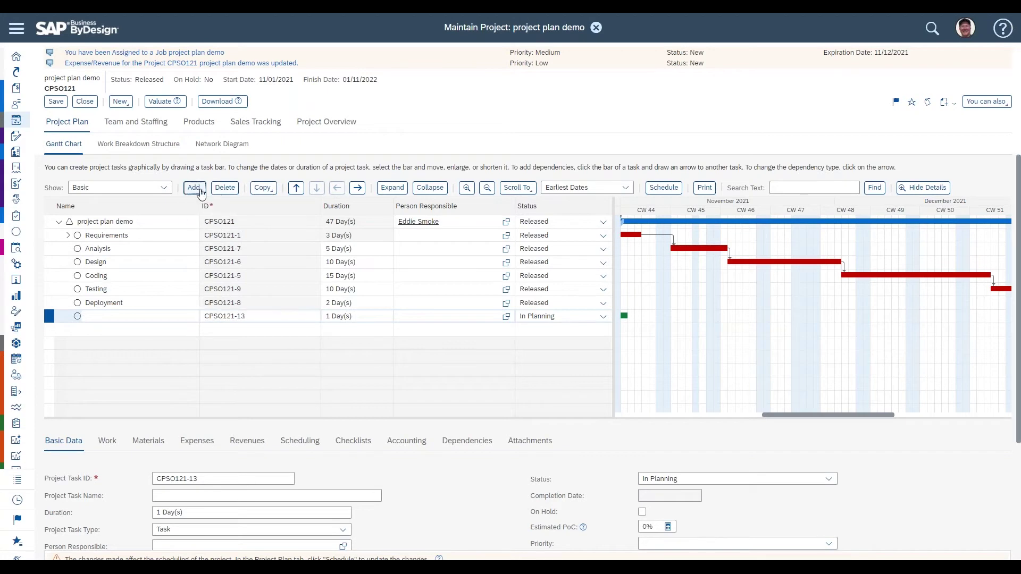
left_click(194, 187)
left_click(205, 206)
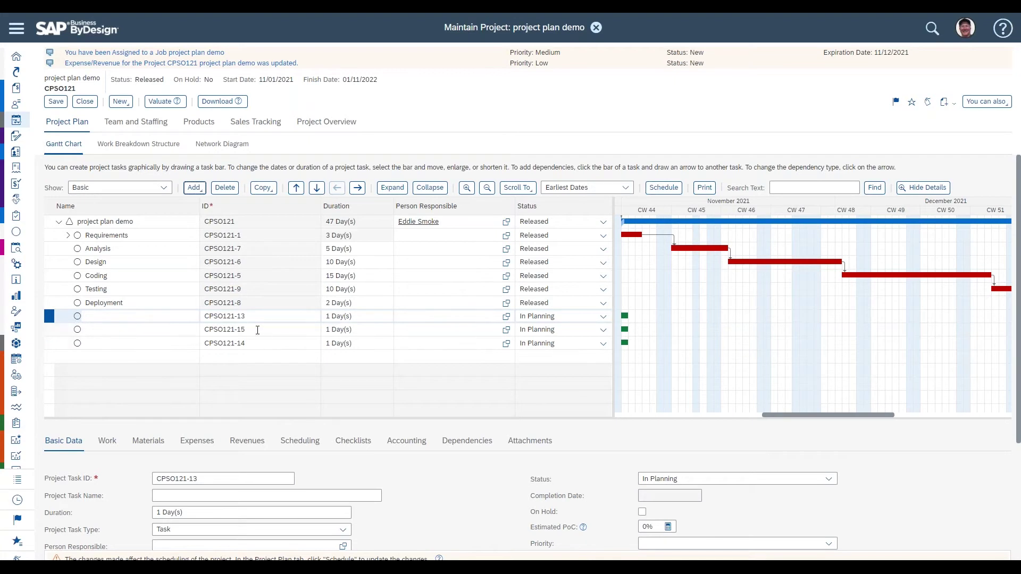
Step: Indent tasks CPSO121-15 and CPSO121-14 so both are subtasks of CPSO121-13, trying the outdent once on CPSO121-15
left_click(257, 330)
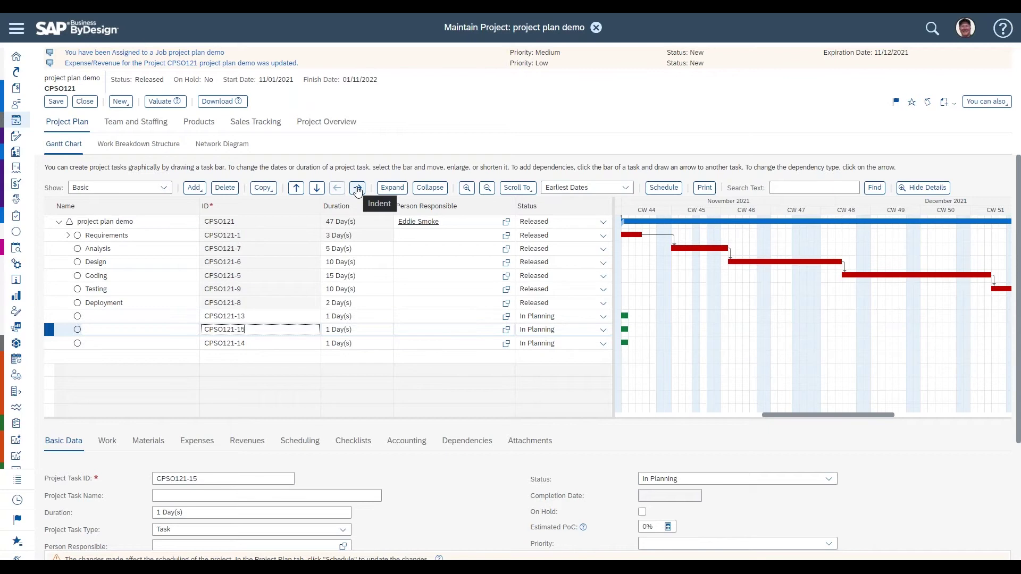
left_click(357, 190)
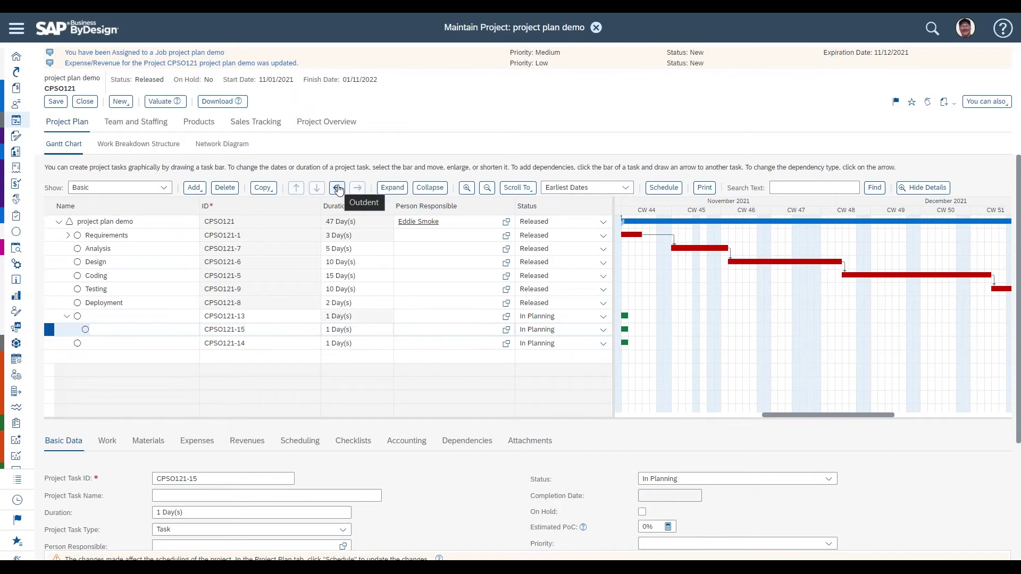
left_click(338, 189)
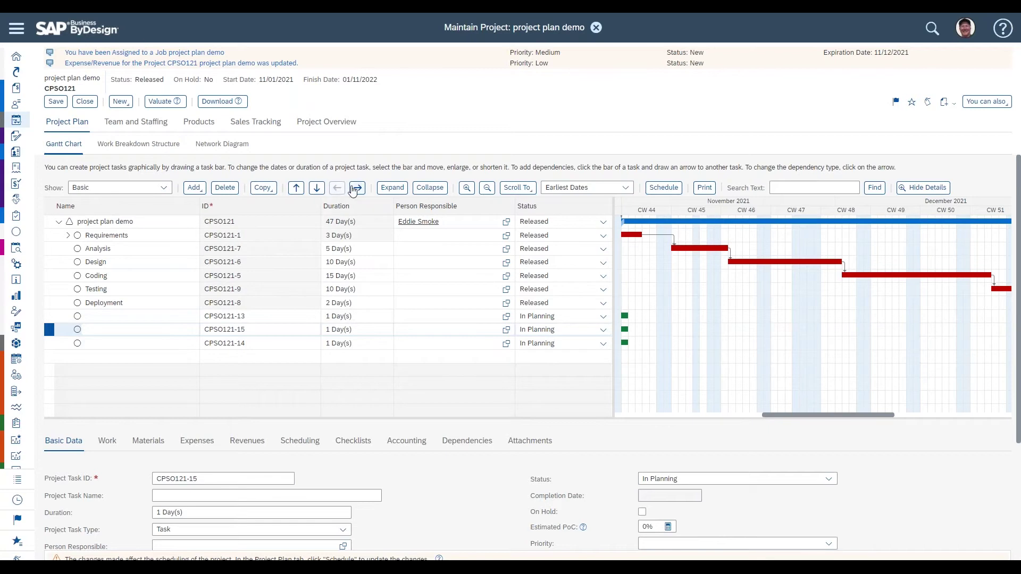
left_click(357, 189)
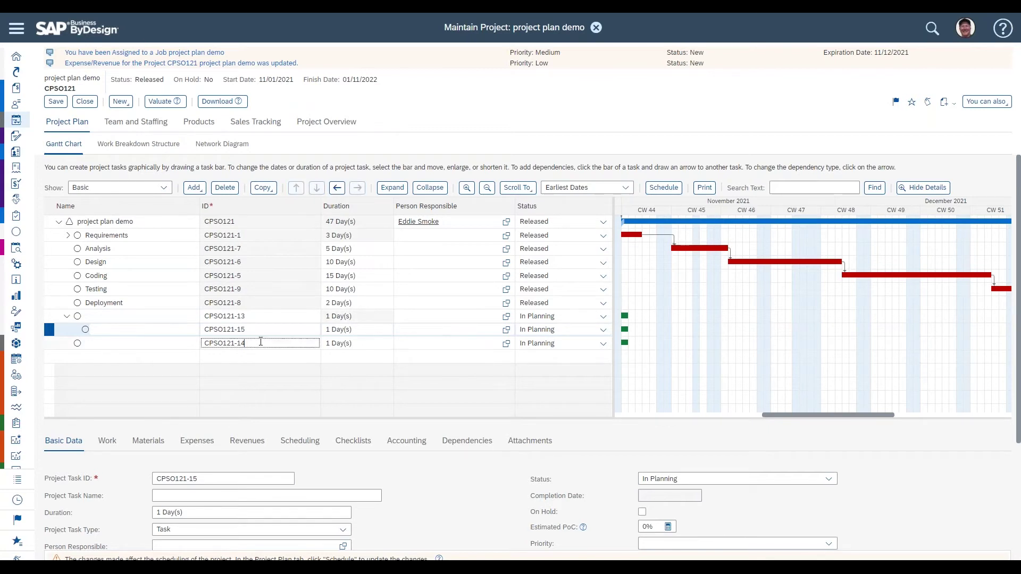
left_click(257, 343)
left_click(355, 189)
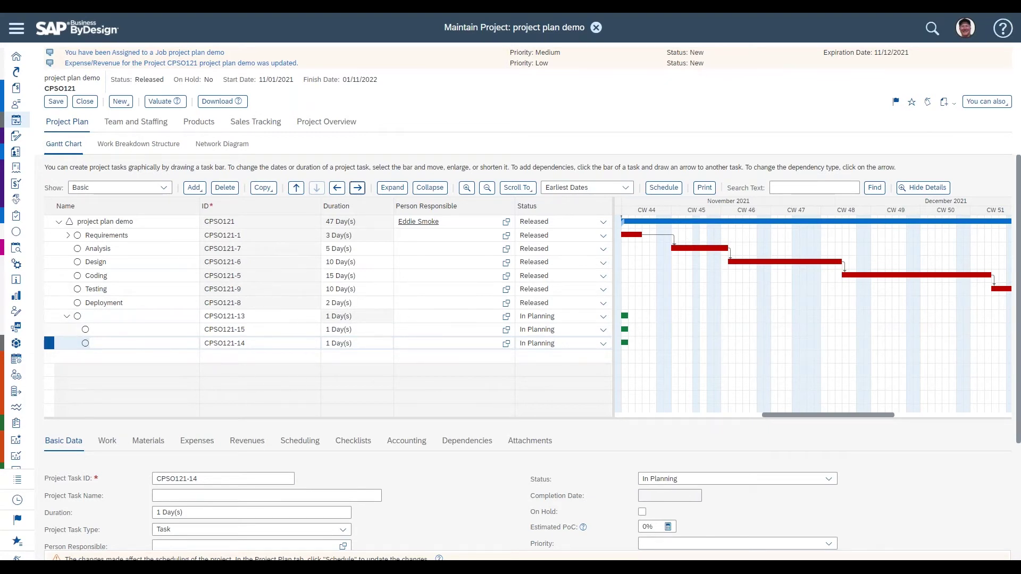
Step: Copy task CPSO121-13 with its subtasks, paste it under the project's top node, and expand the pasted task
left_click(279, 315)
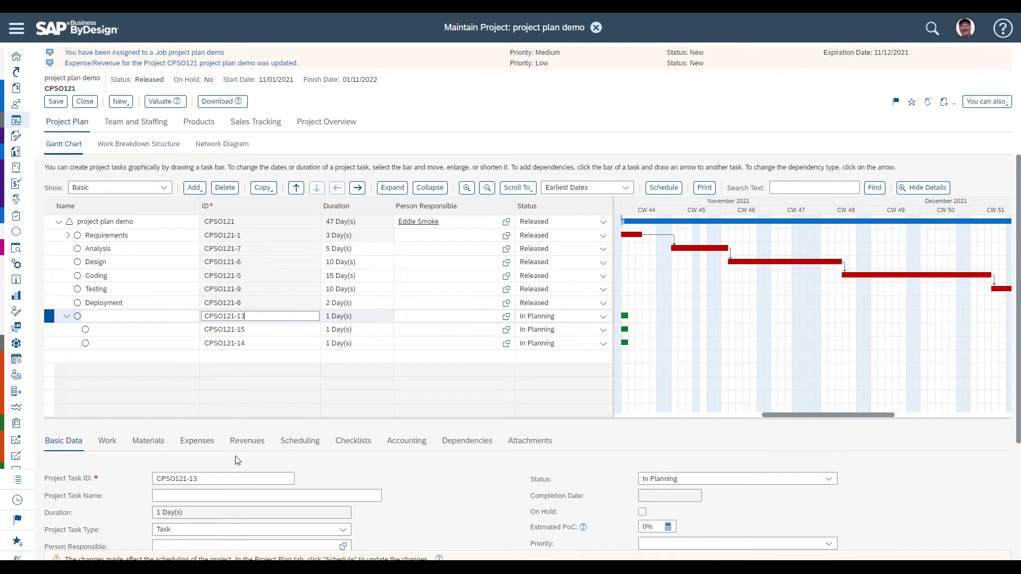
left_click(266, 189)
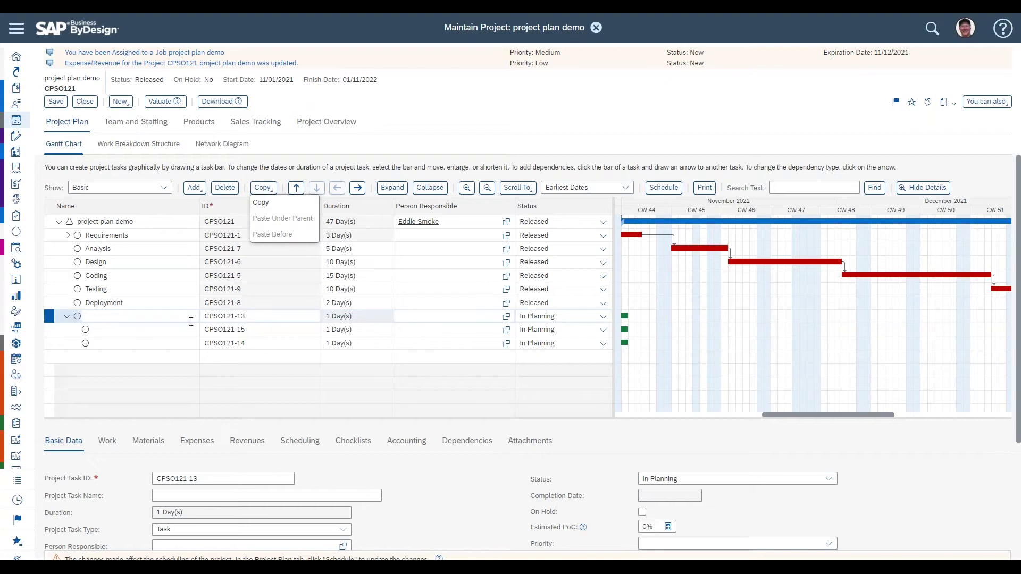
left_click(274, 204)
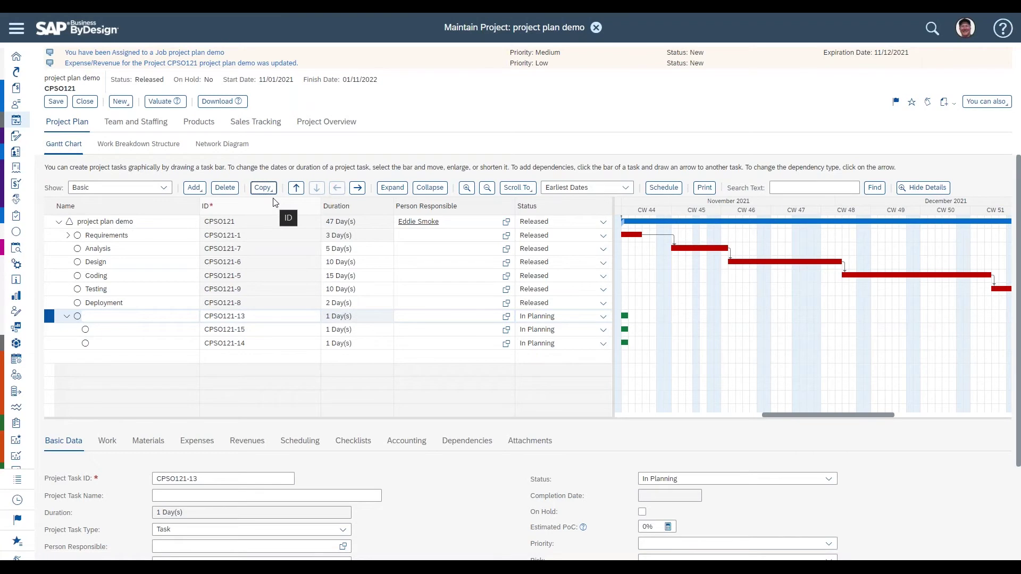
left_click(263, 221)
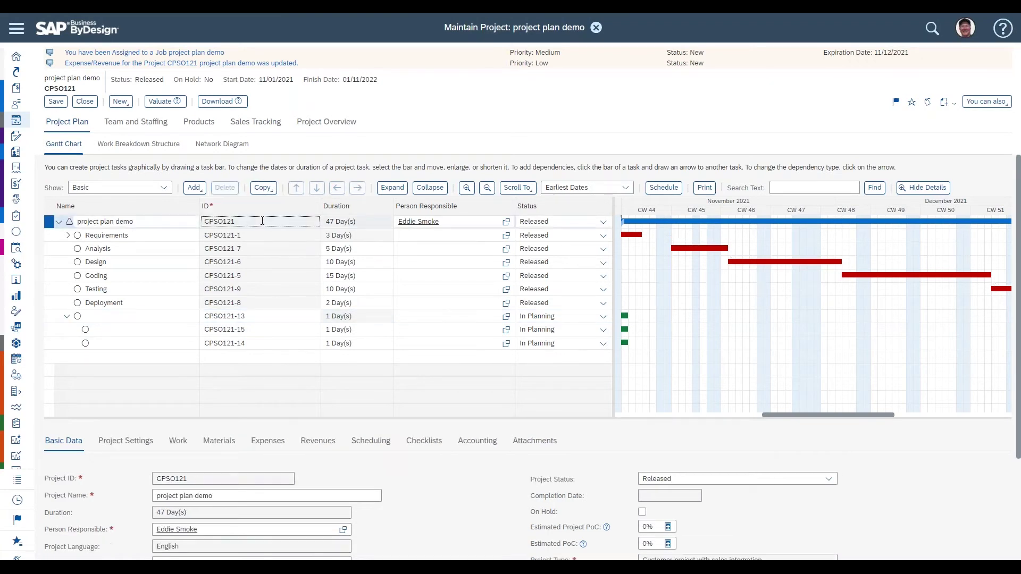
left_click(264, 189)
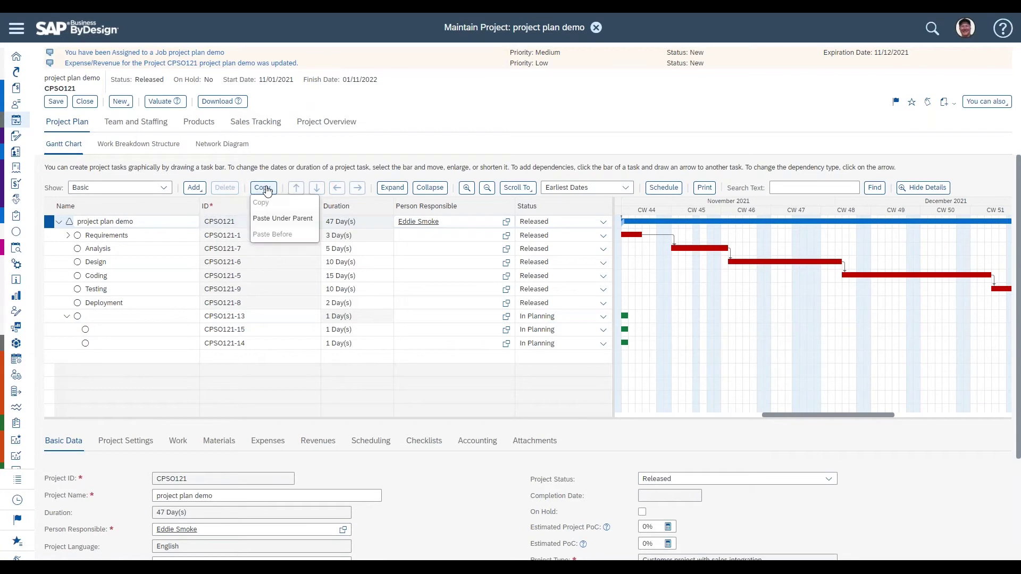
left_click(294, 223)
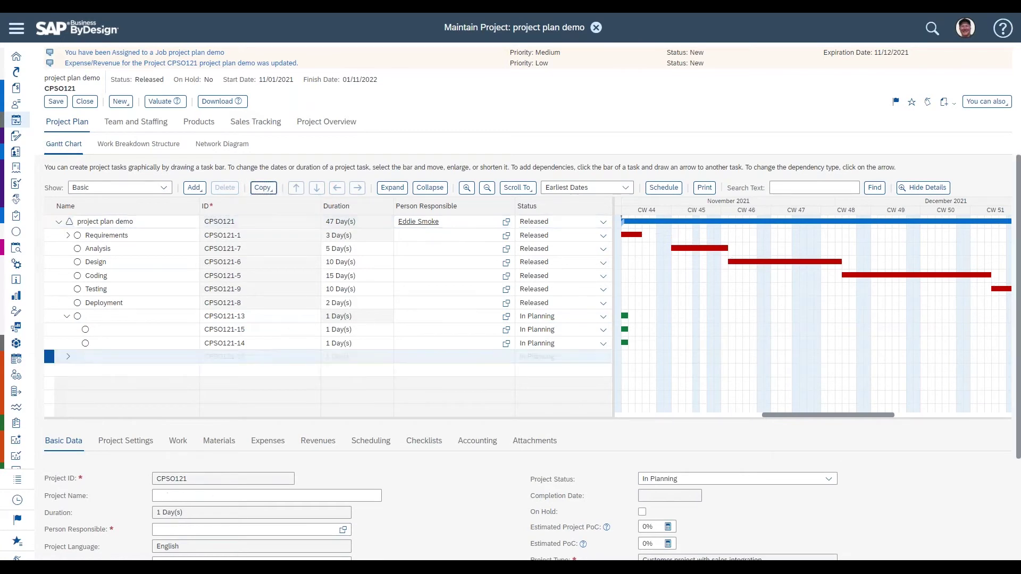
left_click(68, 357)
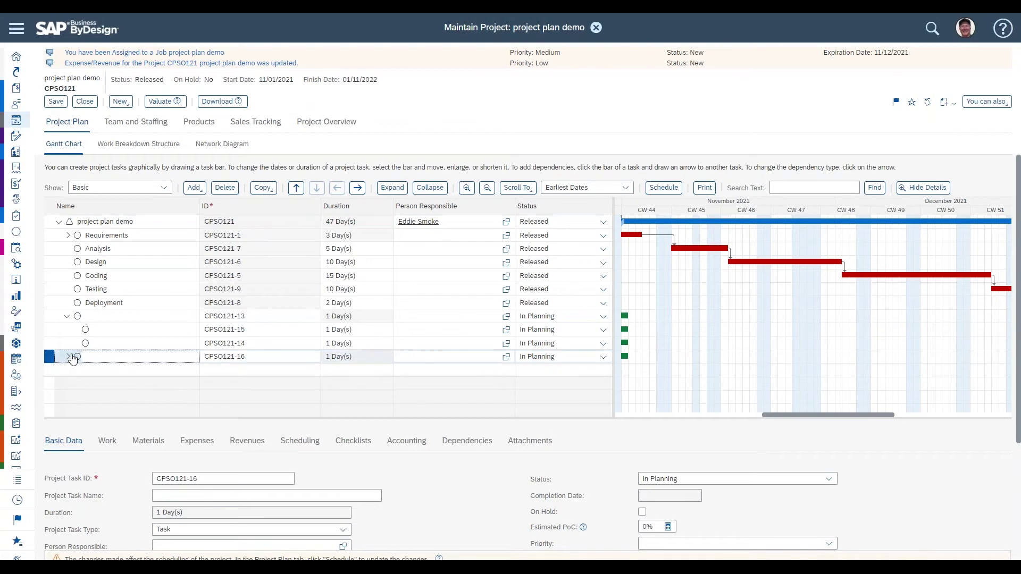
Step: Set the durations of subtasks CPSO121-15 and CPSO121-14 to 5 days each
left_click(237, 358)
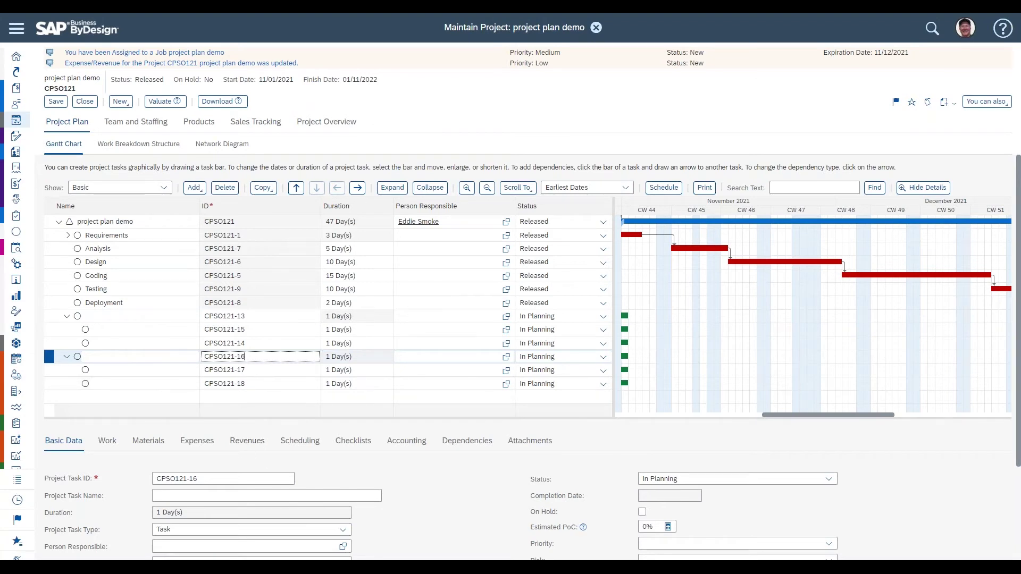
left_click(230, 316)
left_click(237, 329)
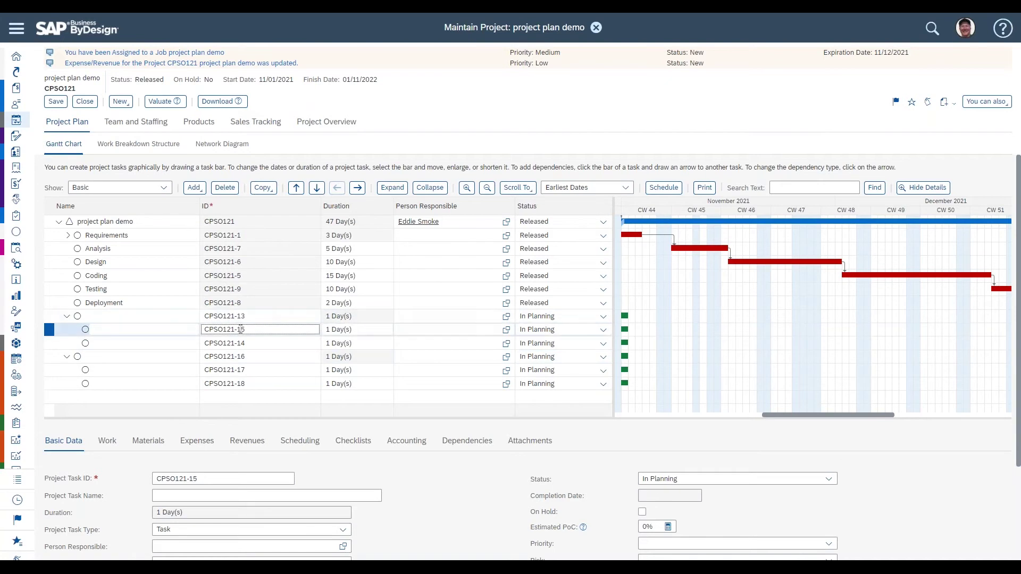
left_click(359, 329)
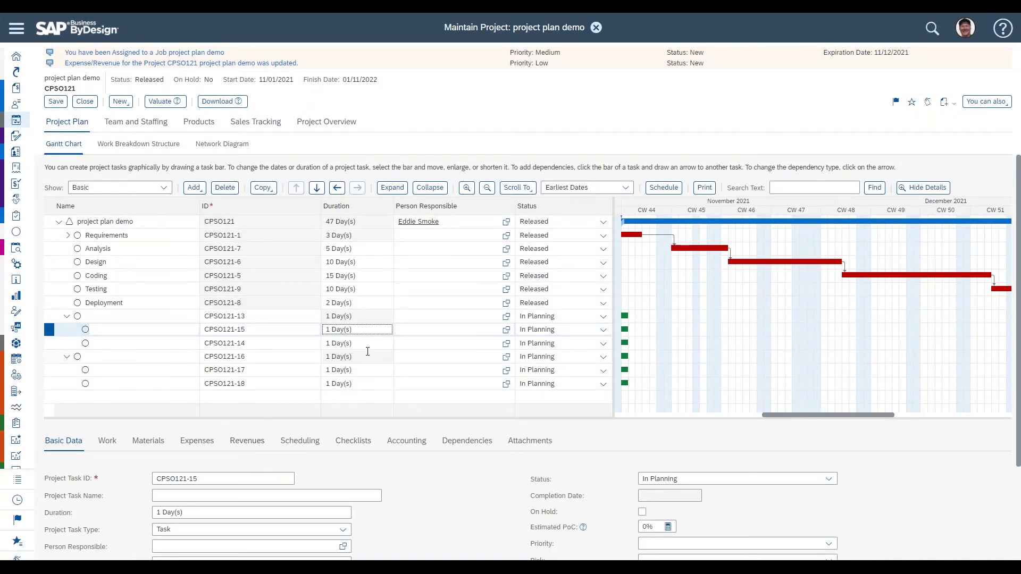
key("ctrl+a")
type("5")
key("Return")
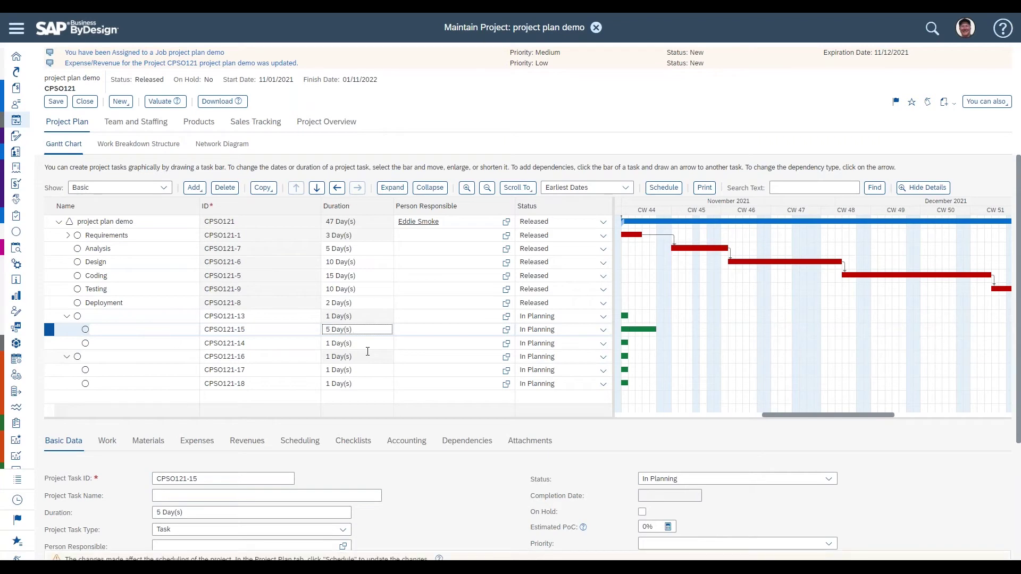
left_click(373, 342)
key("ctrl+a")
type("5")
key("Return")
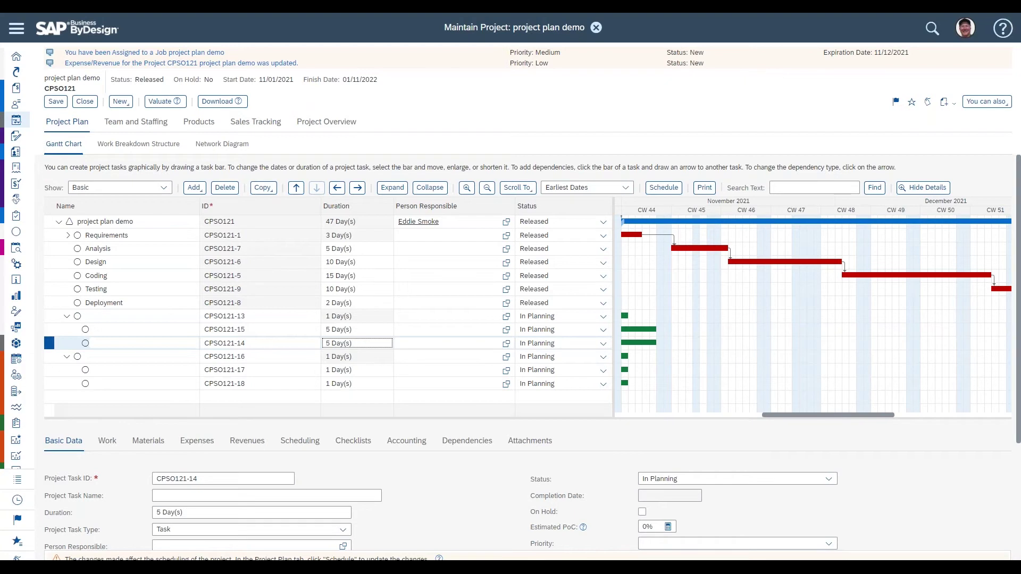
Step: Widen the chart area and stretch the bars of subtasks CPSO121-17 to 14 days and CPSO121-18 to 5 days
left_click_drag(615, 209, 504, 226)
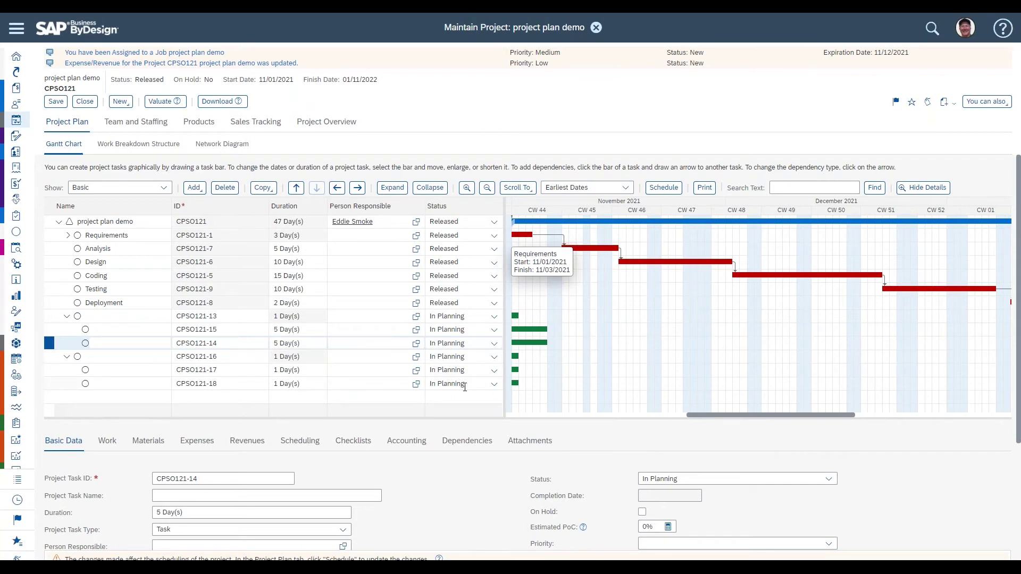
left_click(298, 371)
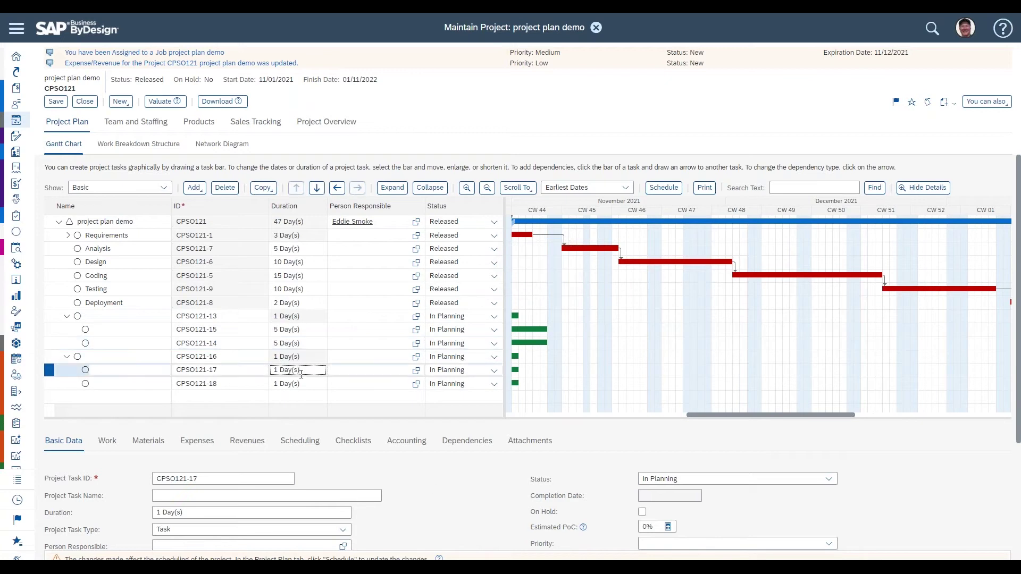
left_click(516, 371)
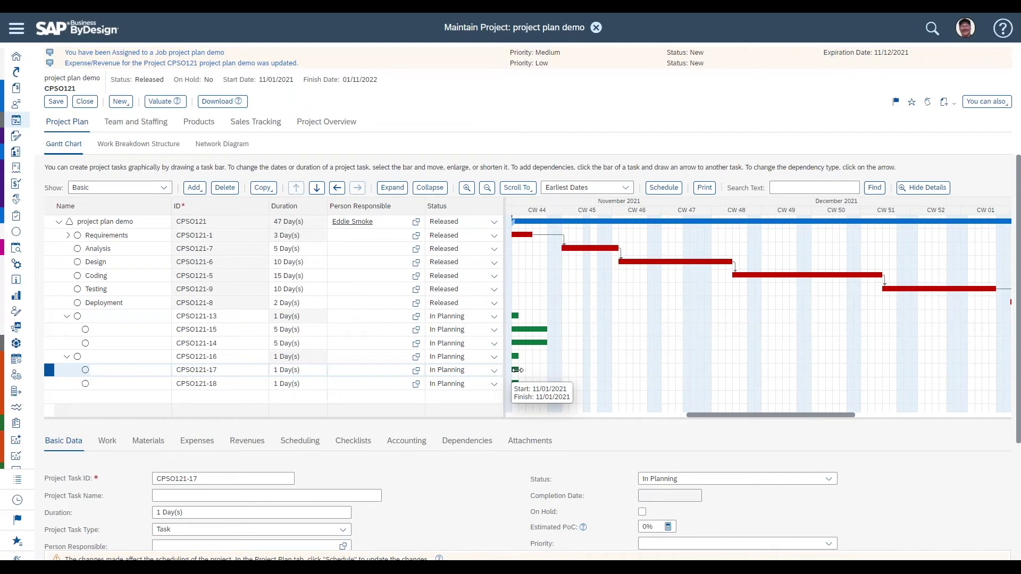
left_click_drag(517, 370, 647, 372)
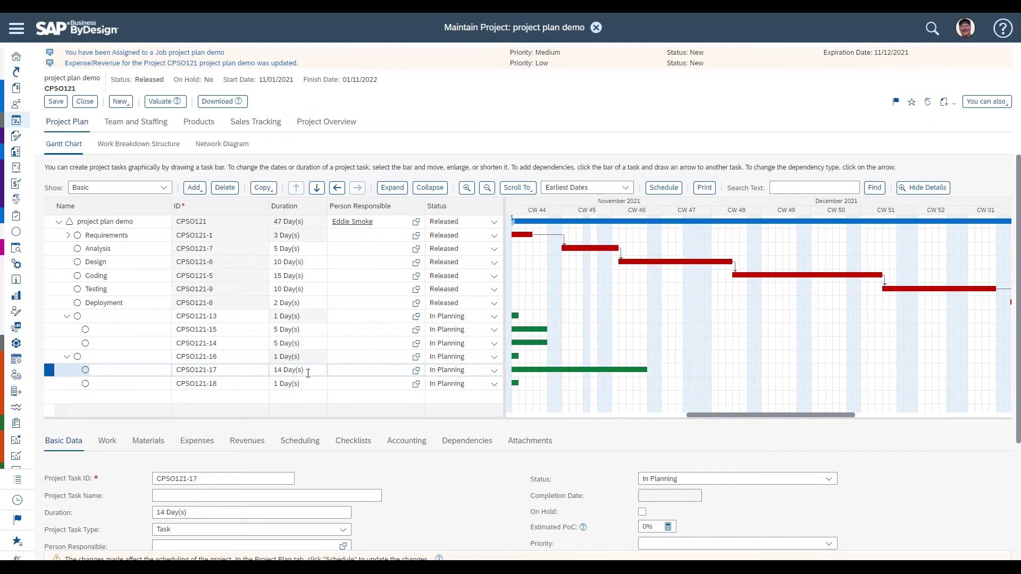
mouse_move(553, 368)
left_click_drag(516, 382, 544, 390)
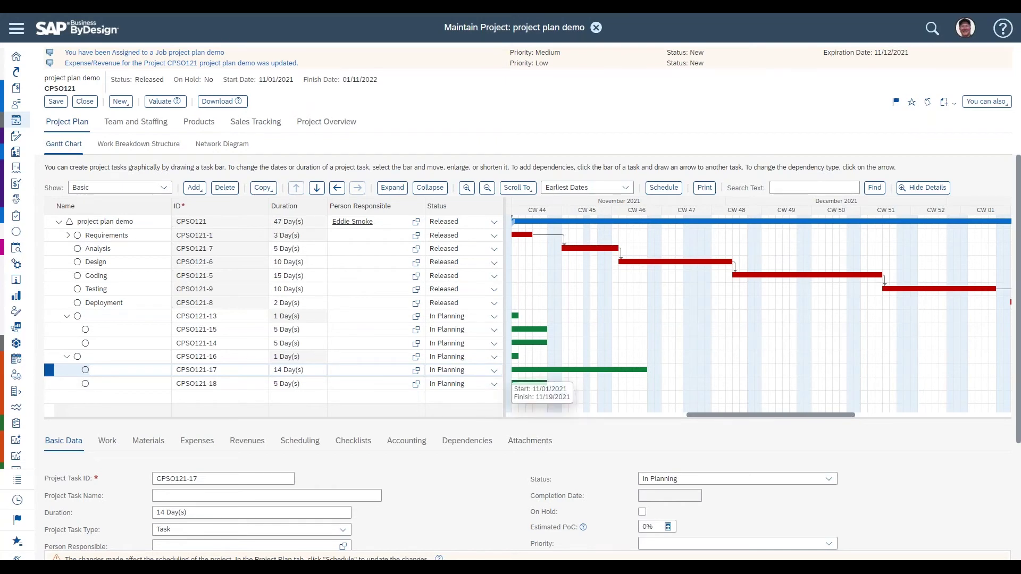
Step: Schedule the project to update the parent tasks, and check the durations of CPSO121-16 and CPSO121-13
mouse_move(542, 344)
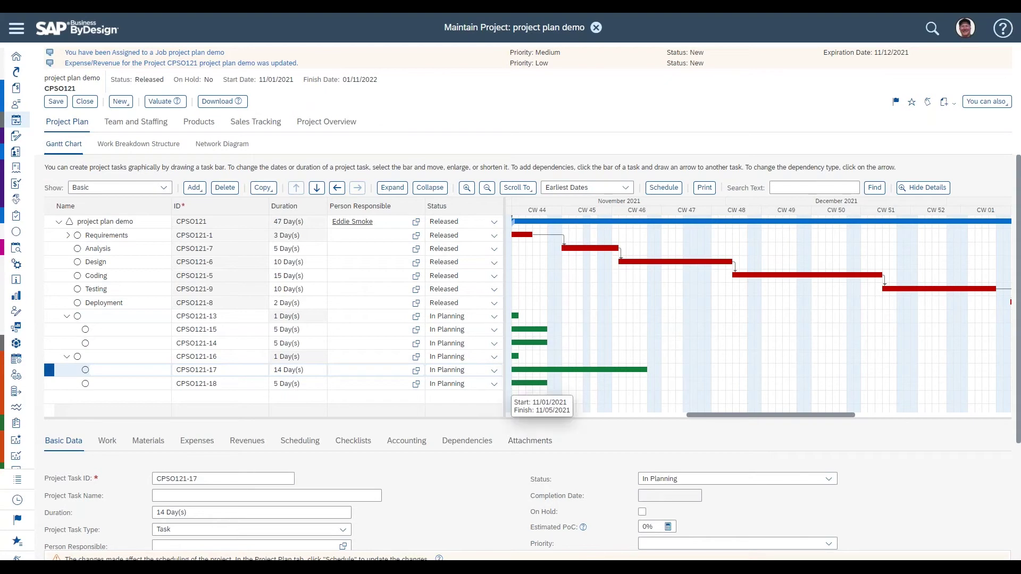
mouse_move(516, 359)
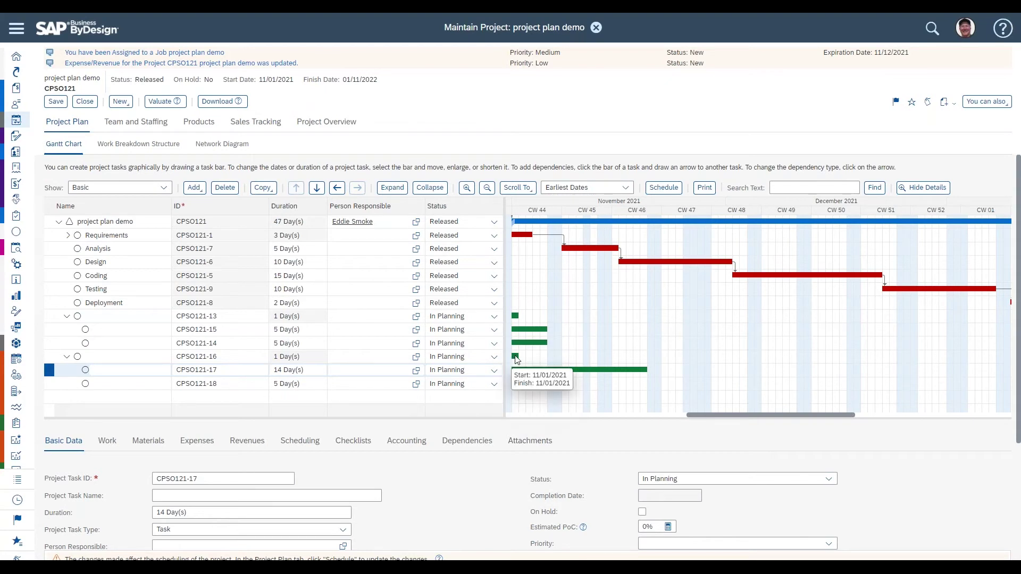
left_click(123, 356)
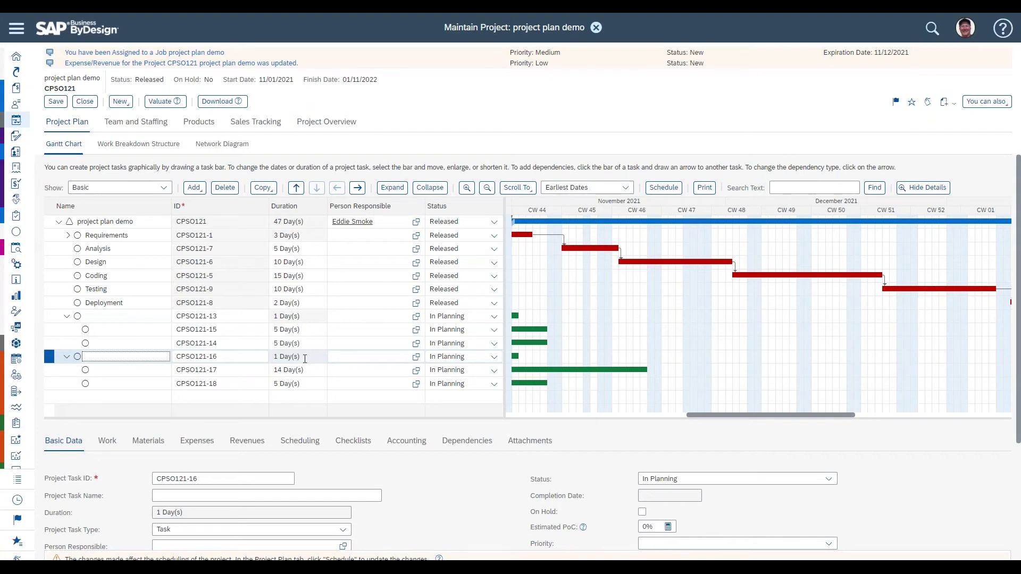
left_click(666, 191)
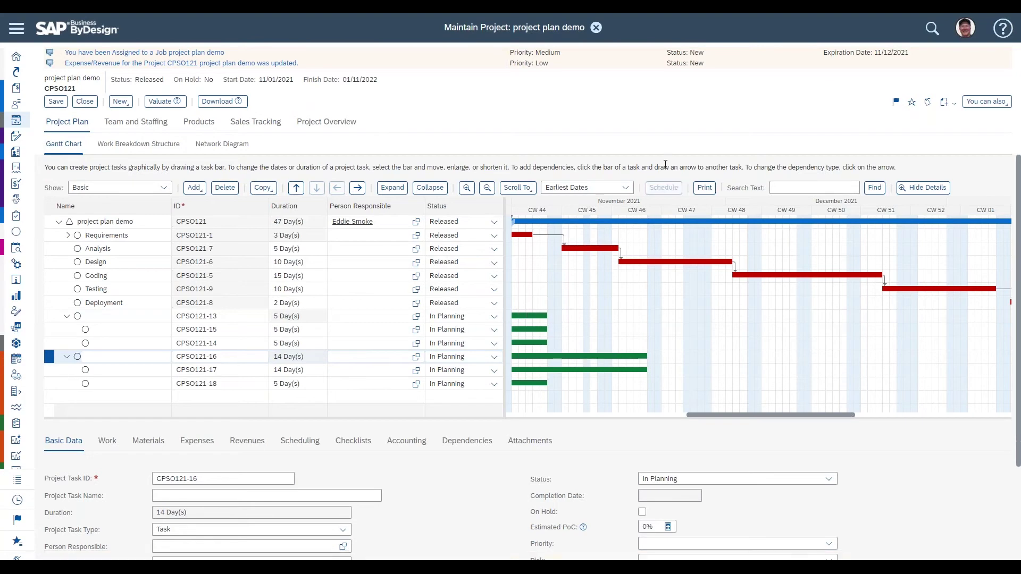
left_click(300, 357)
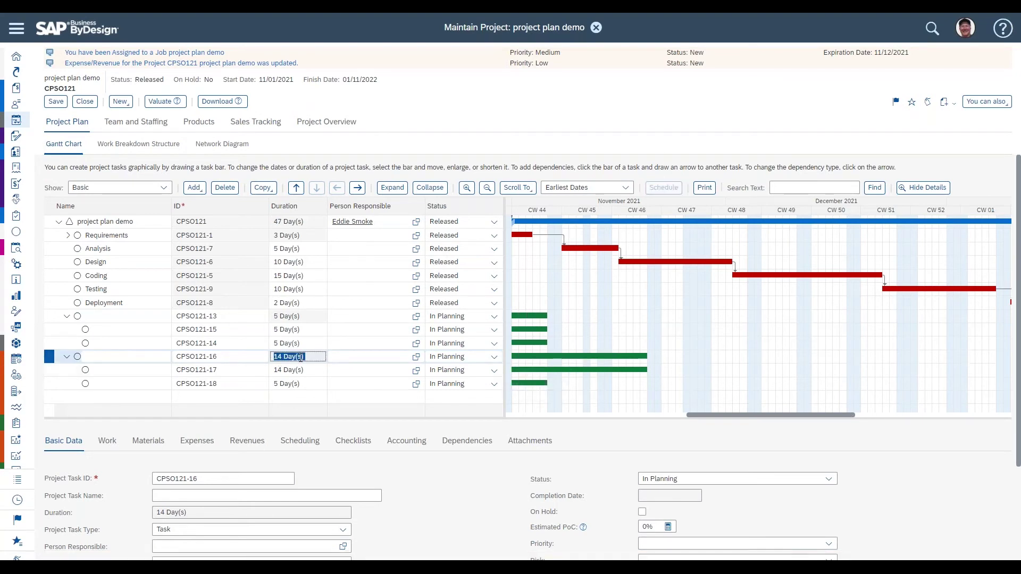
left_click(307, 316)
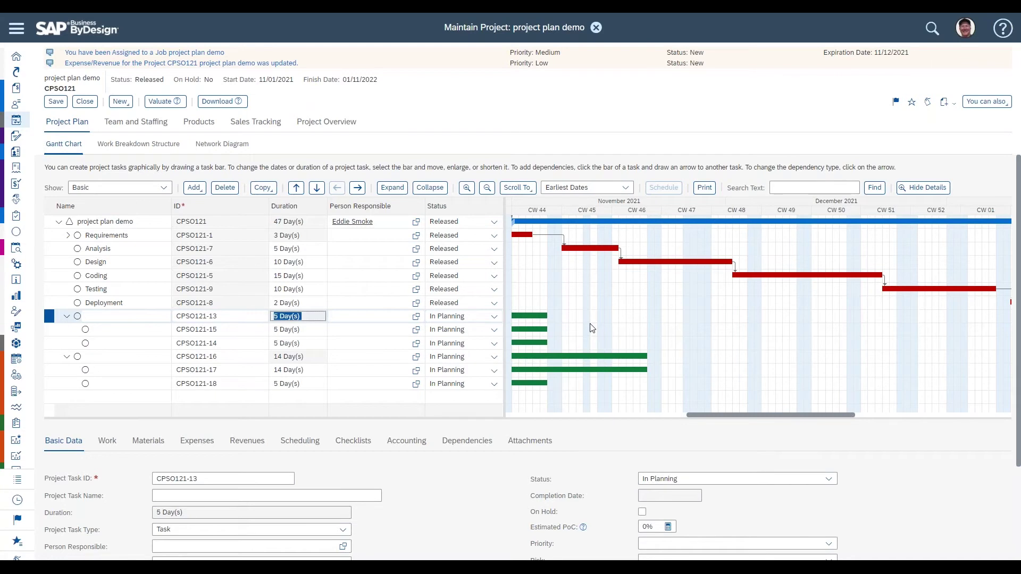
Step: Link CPSO121-15 to CPSO121-14 with a Finish-to-Start dependency arrow and reschedule, viewing the link's type options
left_click(569, 325)
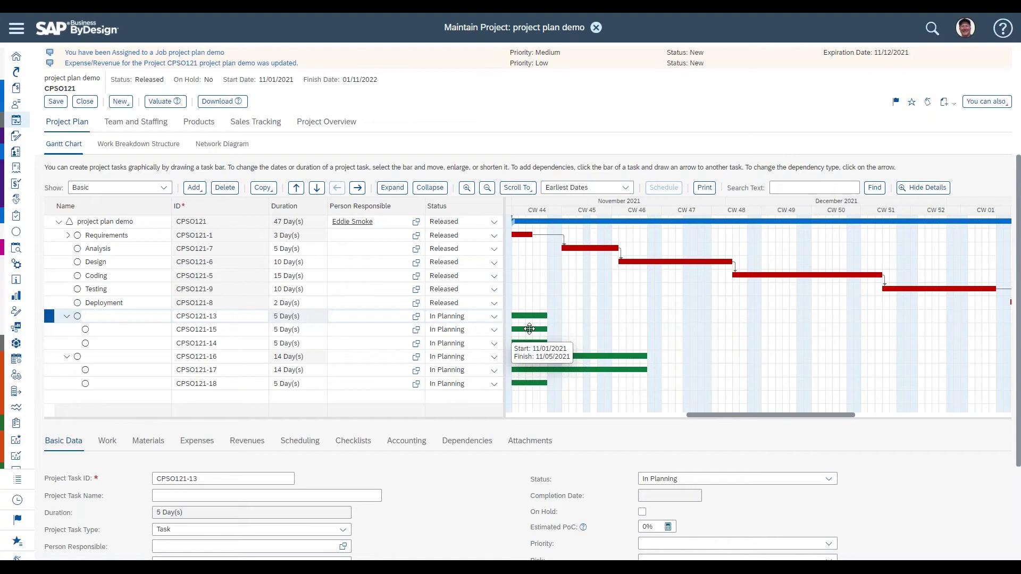
mouse_move(529, 329)
left_mouse_down()
mouse_move(550, 342)
mouse_move(593, 340)
mouse_move(529, 344)
left_mouse_up()
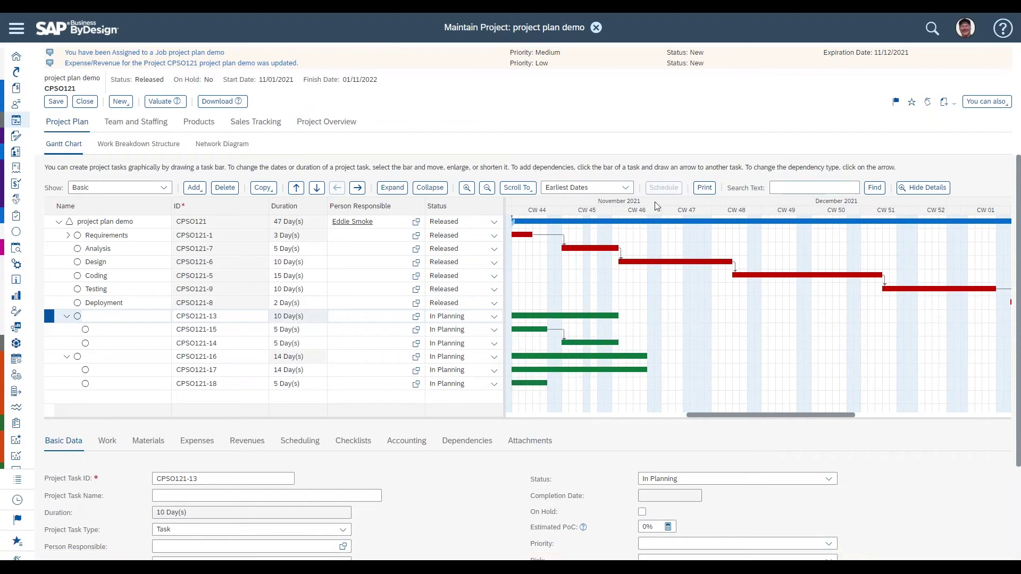
left_click(565, 340)
left_click(567, 342)
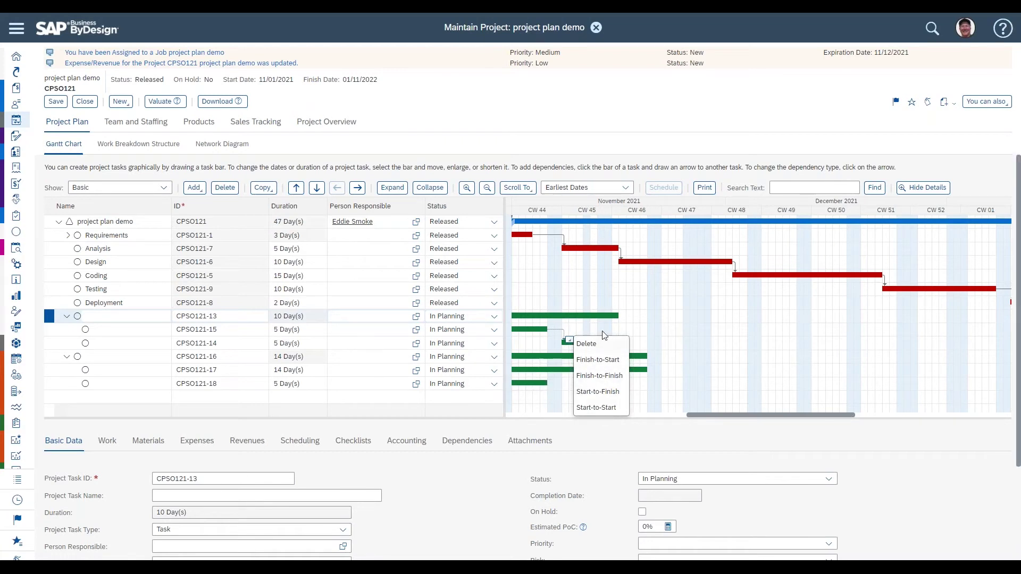
left_click(556, 336)
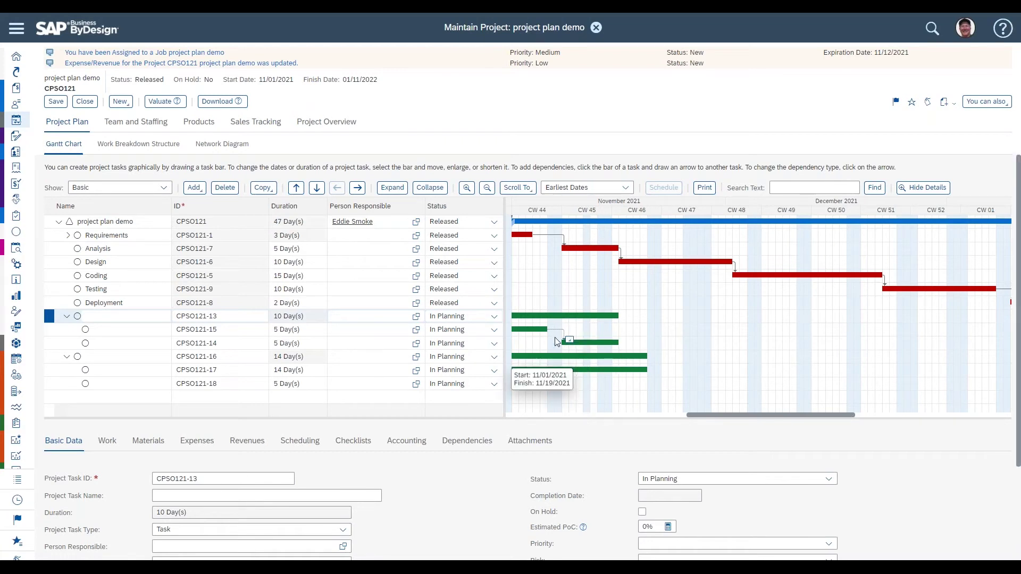
Step: Review the scheduling details of CPSO121-13 and the successor dependencies of CPSO121-15
left_click(301, 441)
scroll(420, 480, "down", 1)
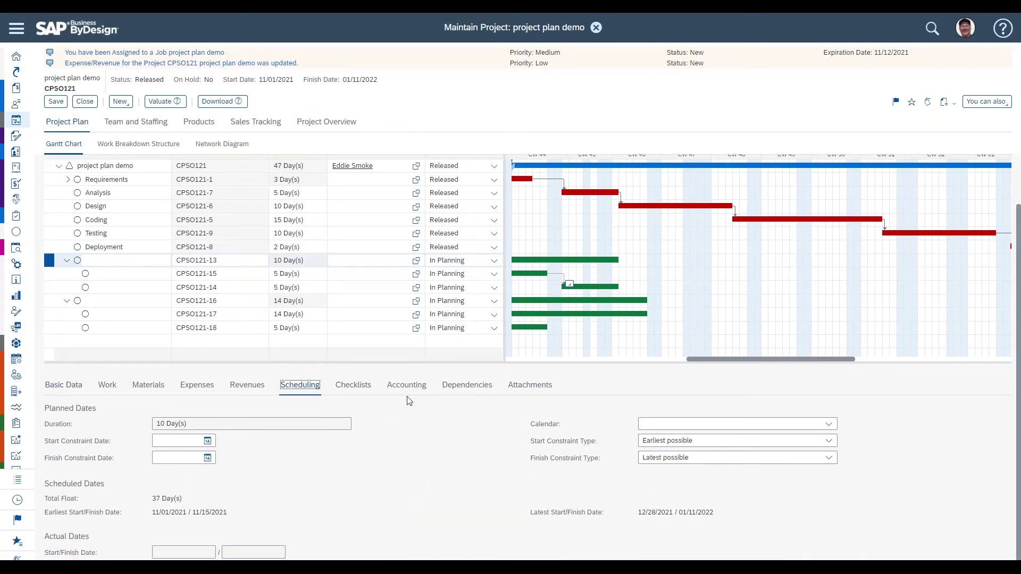
left_click(464, 384)
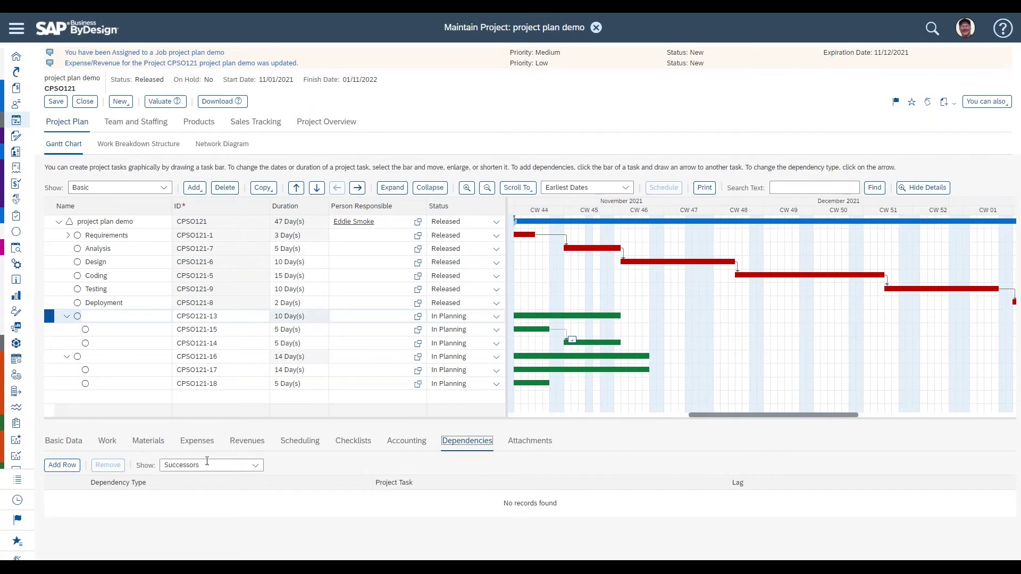
left_click(250, 330)
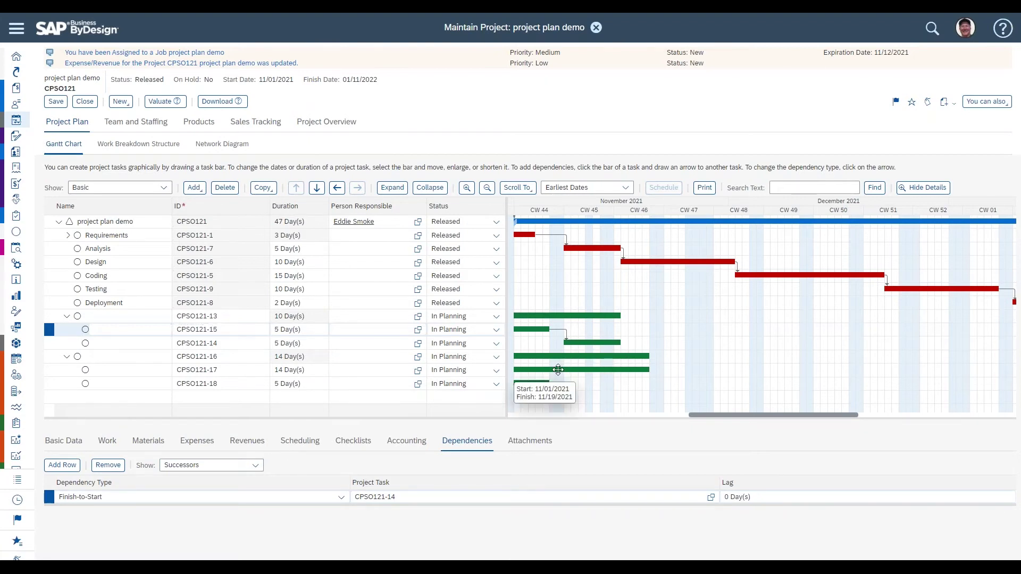
Step: Move the bar of CPSO121-18 to start on 11/08/2021 and check that task's start constraint in the scheduling details
left_click(300, 441)
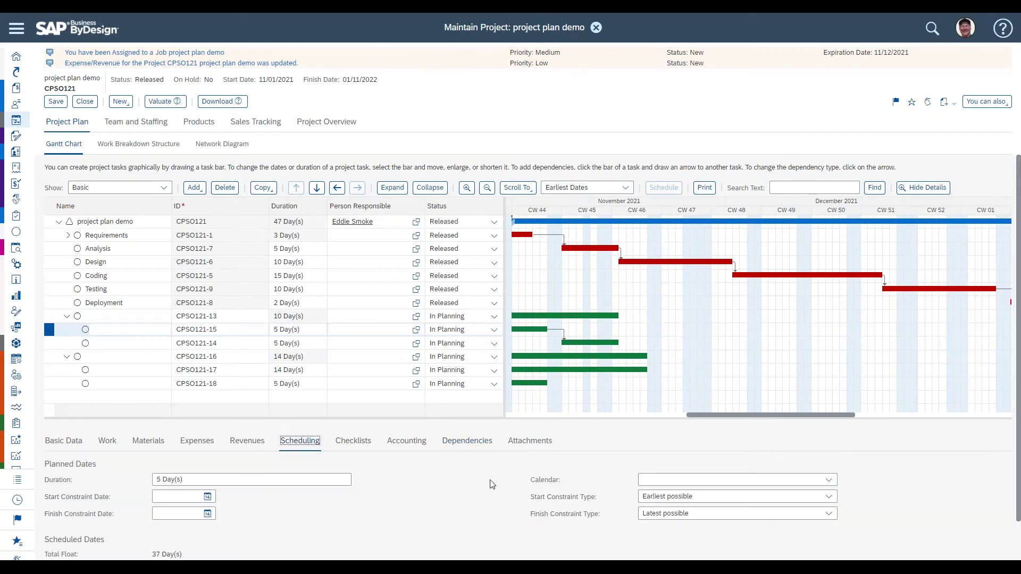
left_click(536, 382)
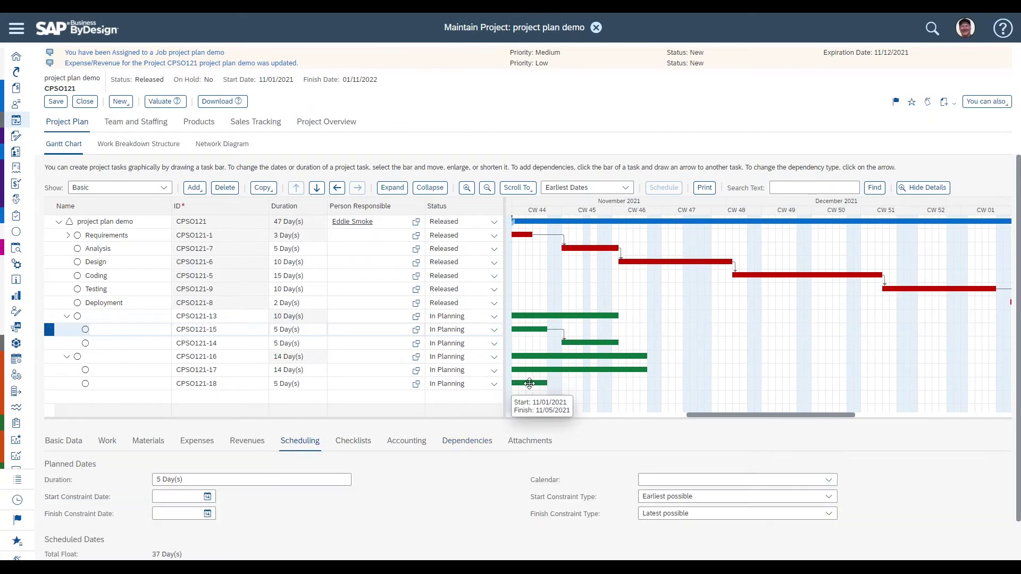
left_click_drag(529, 382, 581, 381)
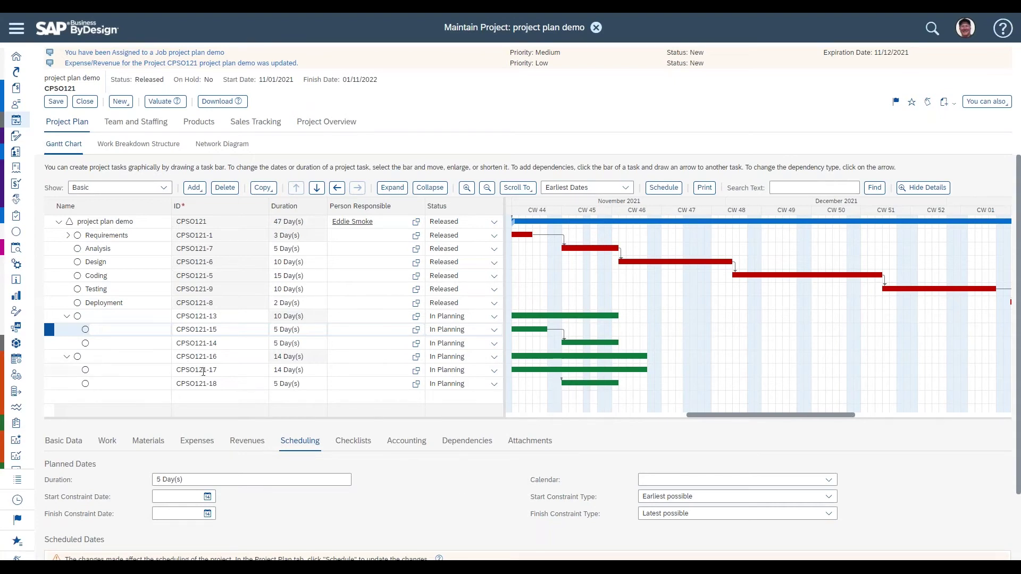
left_click(190, 366)
left_click(208, 378)
left_click(208, 370)
left_click(203, 383)
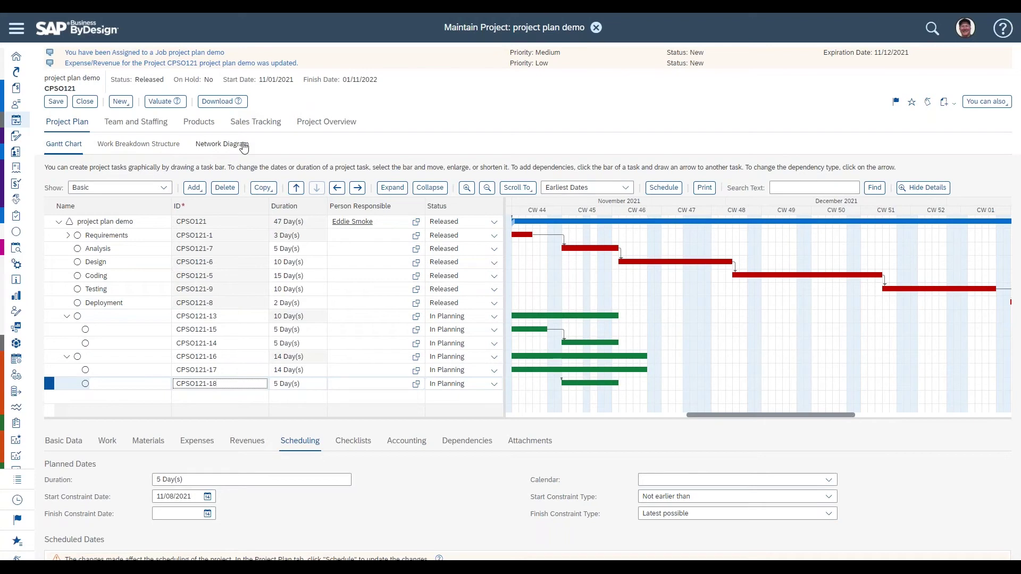
Step: Switch to the Work Breakdown Structure and add a new task from the templates under CPSO121-17
left_click(145, 142)
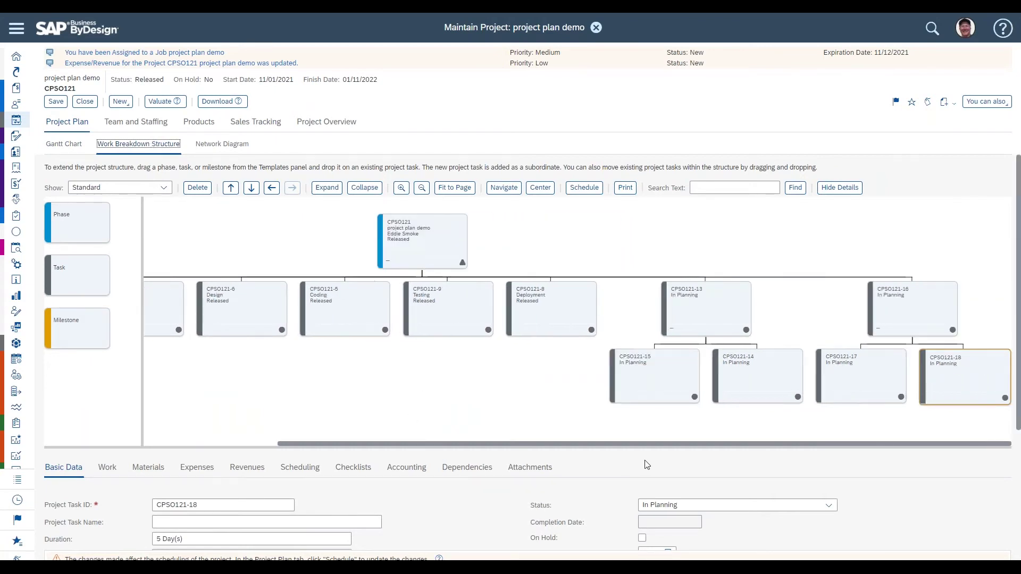
left_click_drag(559, 444, 361, 455)
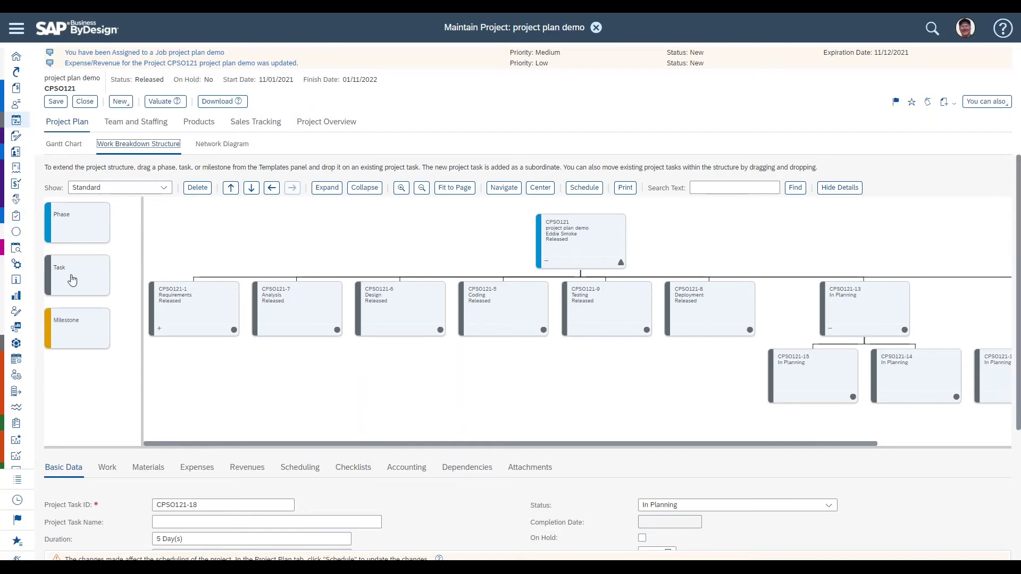
left_click_drag(420, 443, 687, 441)
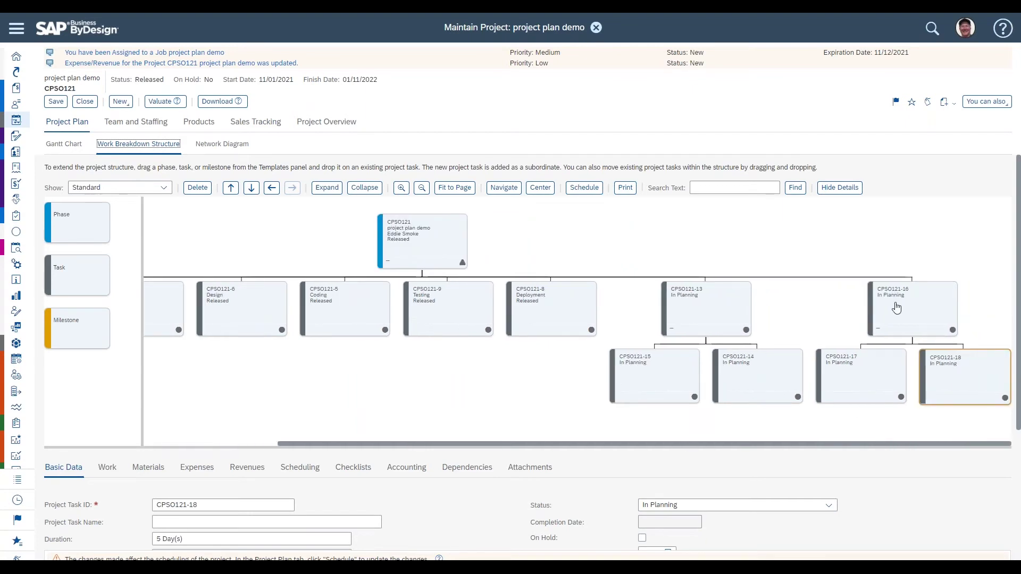
left_click_drag(72, 280, 851, 382)
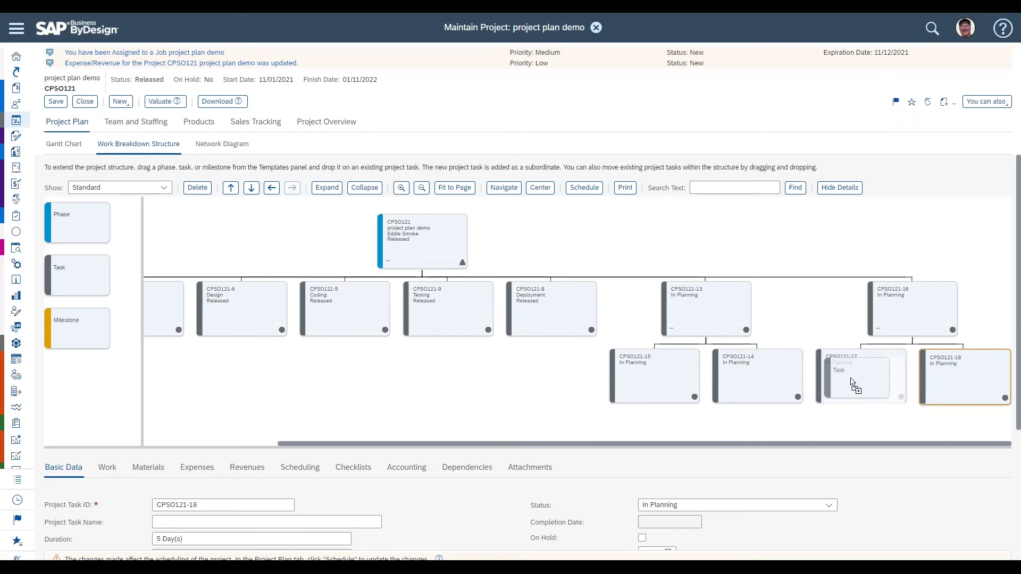
left_click_drag(851, 382, 852, 382)
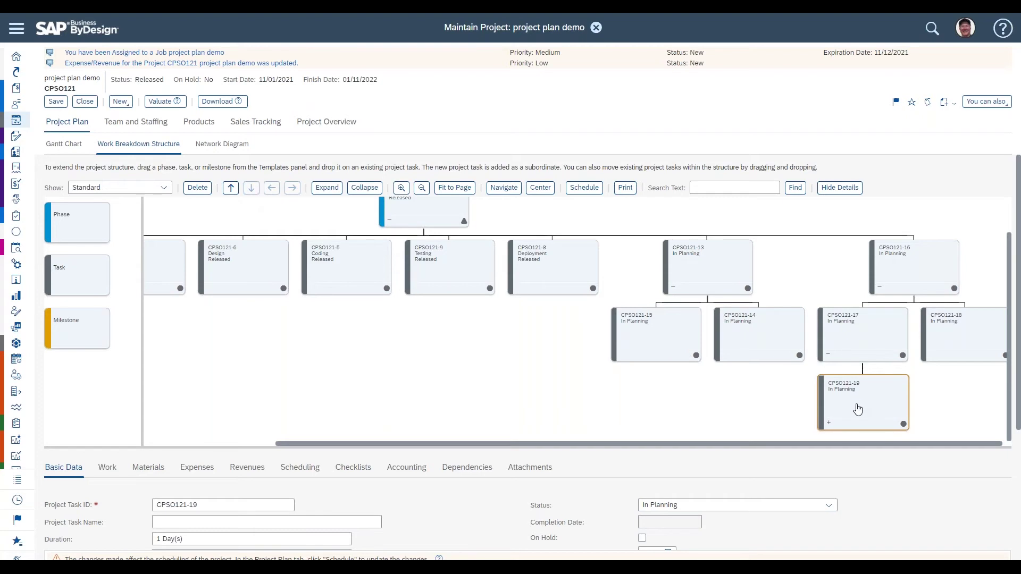
Step: Move the new task up one level under CPSO121-16 and place it before CPSO121-17
left_click(231, 187)
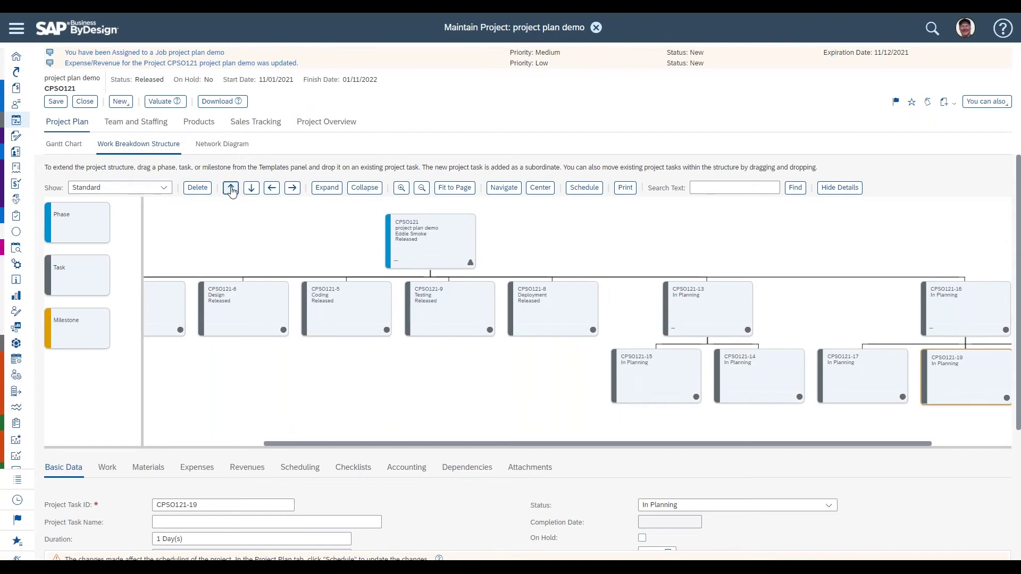
left_click_drag(424, 445, 621, 472)
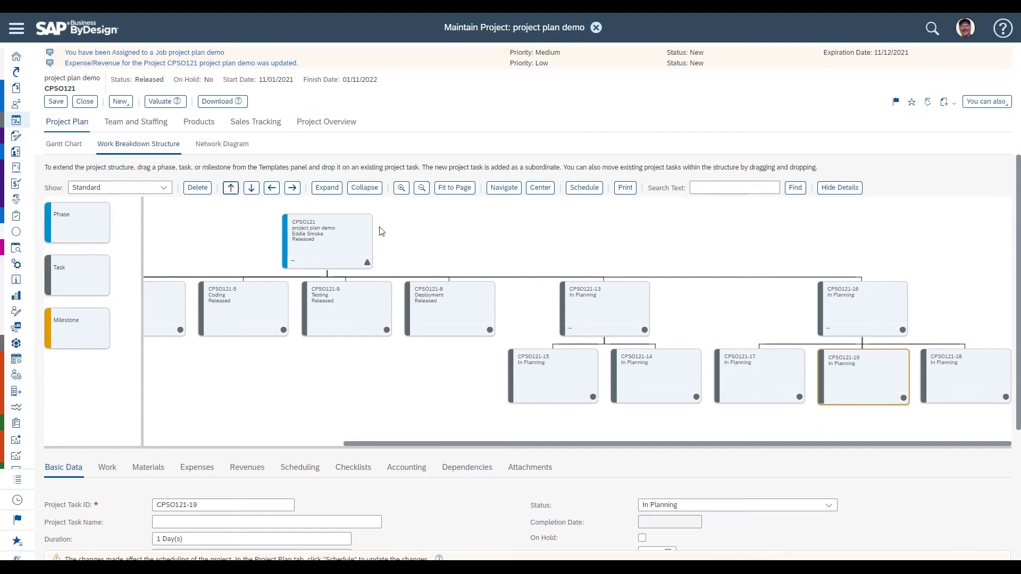
left_click(272, 190)
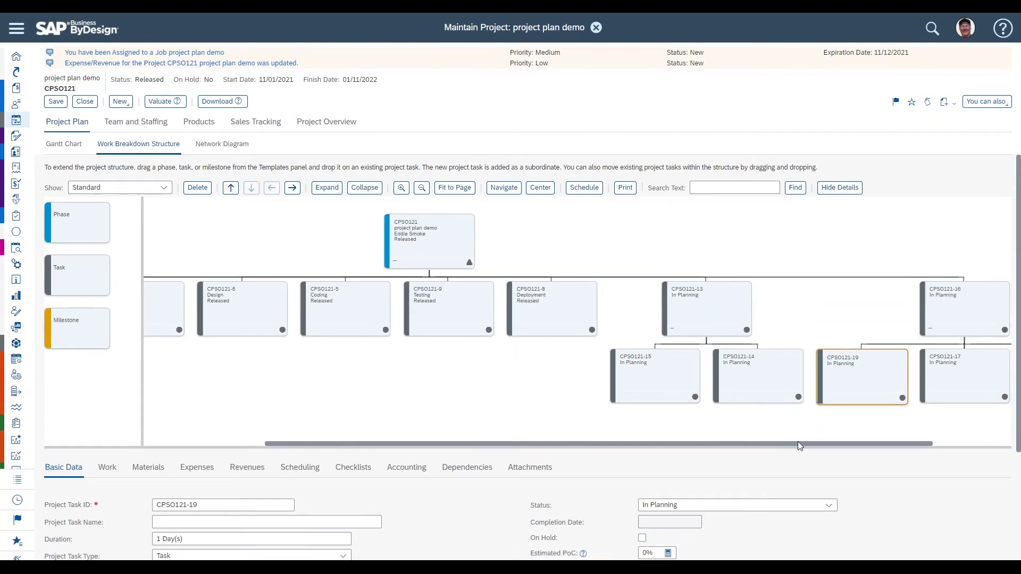
left_click_drag(800, 444, 879, 444)
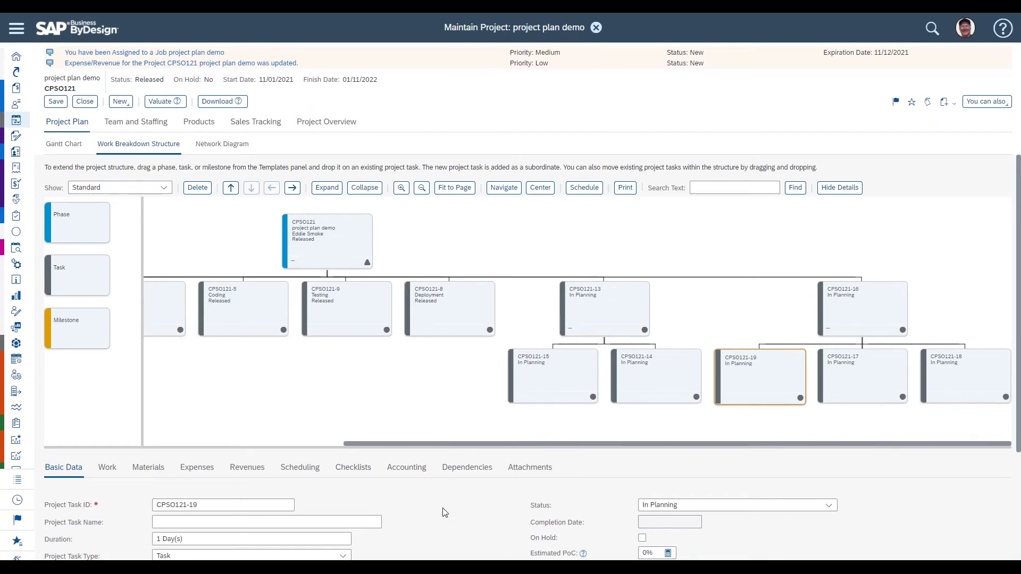
Step: View the basic data and work details of the new task, and enlarge the structure diagram area
scroll(445, 513, "down", 3)
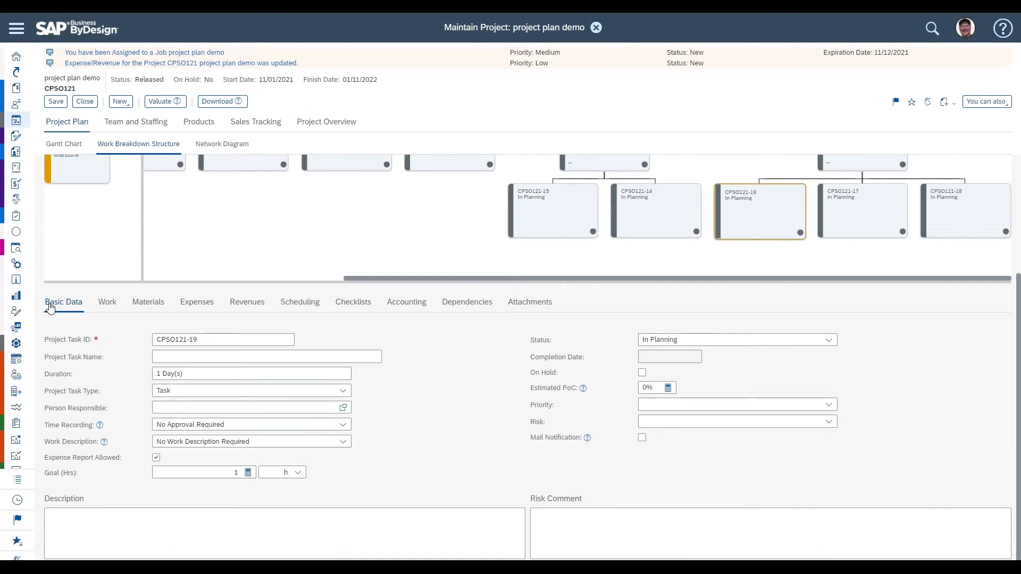
left_click(108, 307)
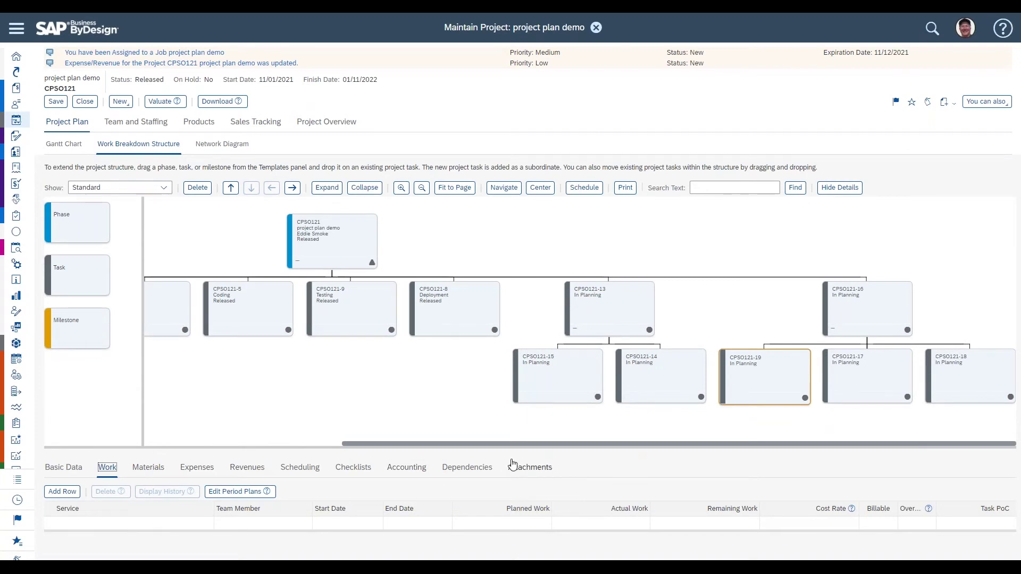
left_click_drag(518, 443, 301, 442)
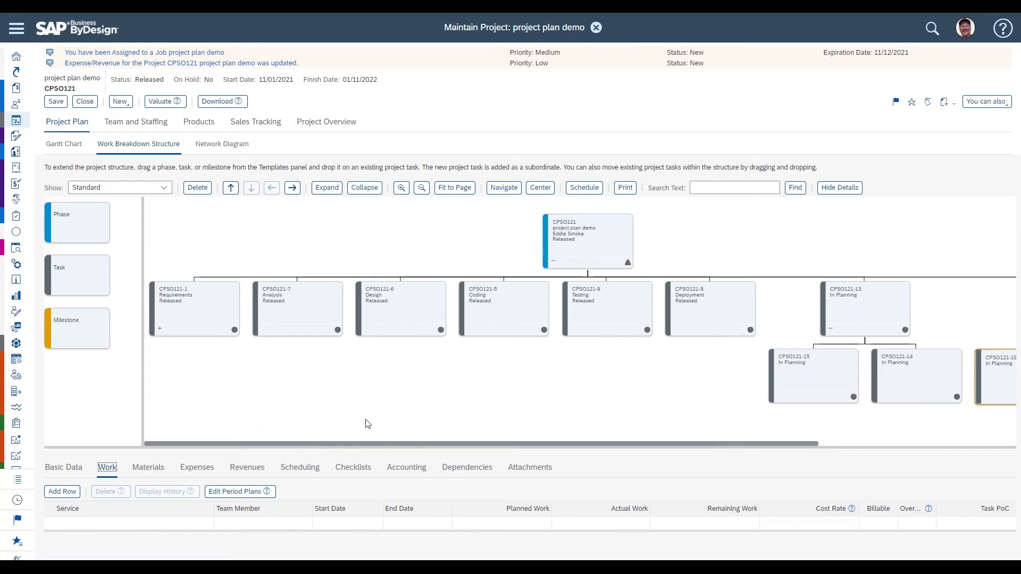
left_click_drag(374, 447, 374, 499)
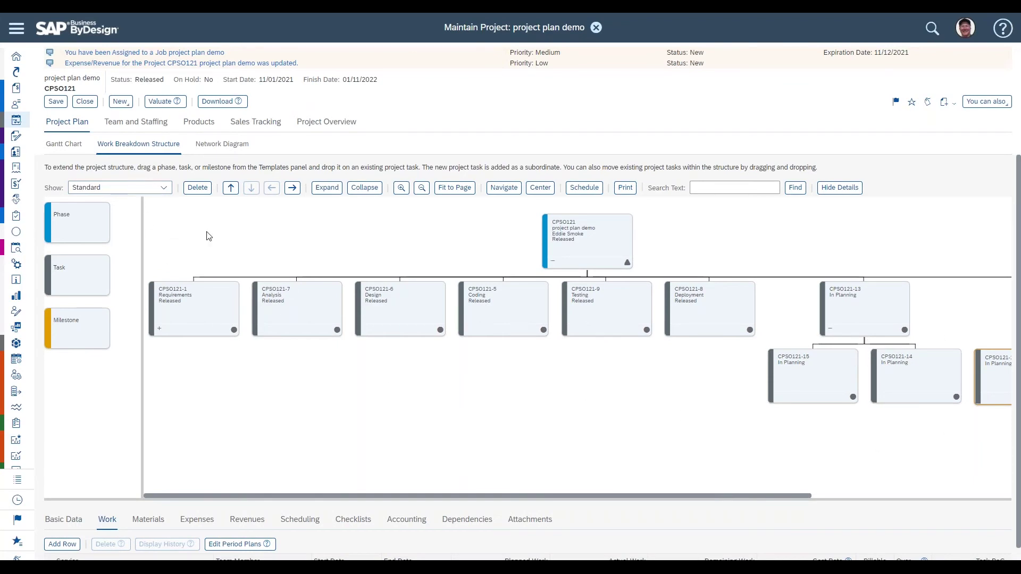
Step: Zoom out the Work Breakdown Structure, shrink its diagram area and compare the structure with the Gantt Chart
left_click(421, 187)
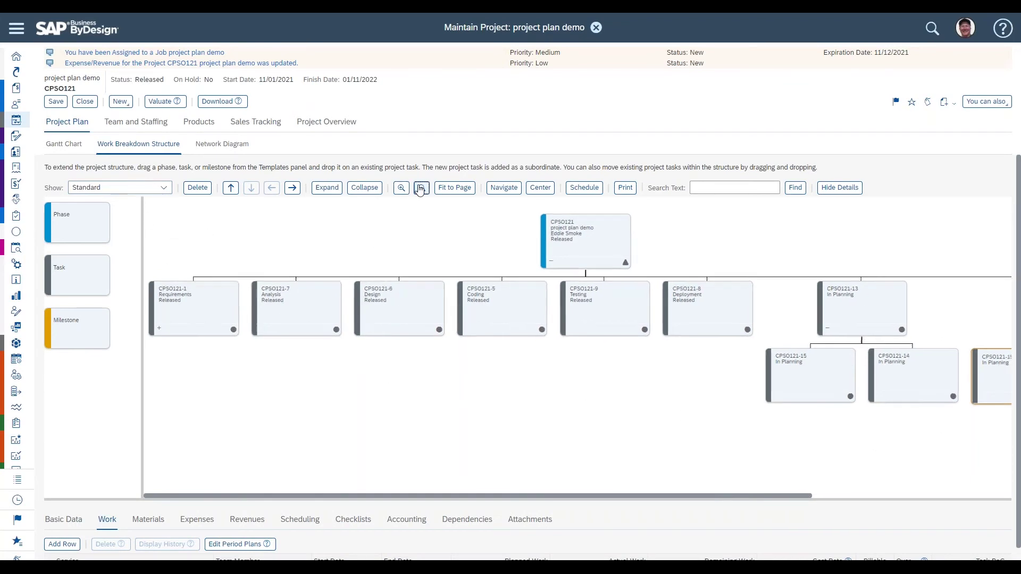
left_click(421, 187)
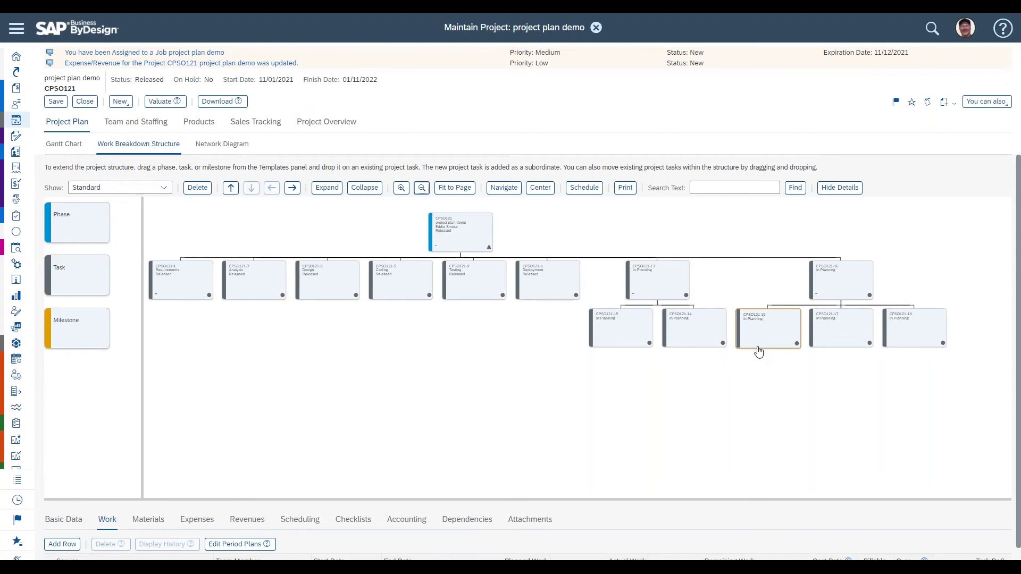
left_click_drag(520, 499, 520, 373)
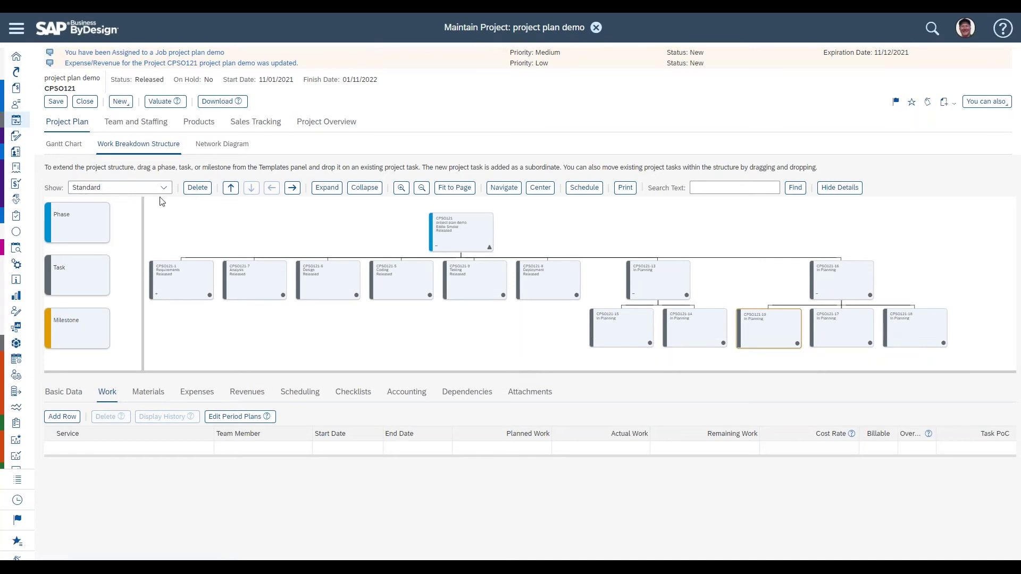
left_click(64, 146)
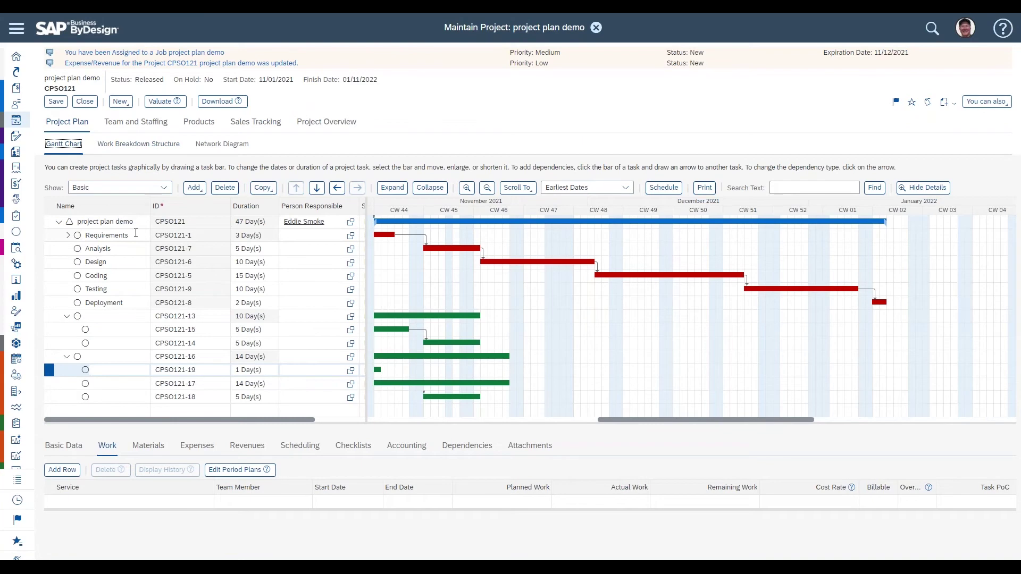
left_click(155, 144)
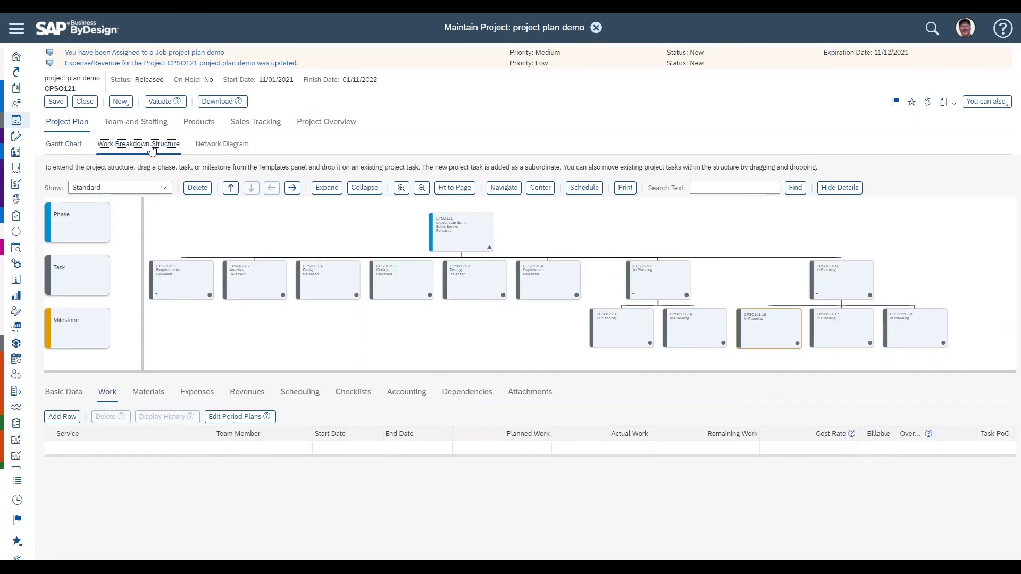
Step: Show the plan as a Network Diagram with a taller diagram area and expand the Requirements task to show its subtasks
left_click(229, 147)
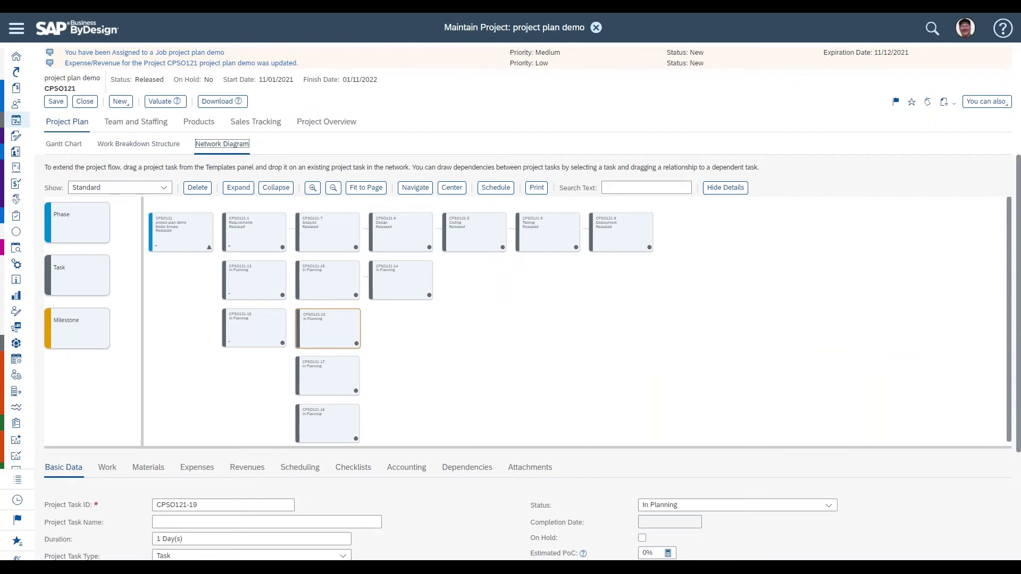
left_click_drag(279, 447, 280, 486)
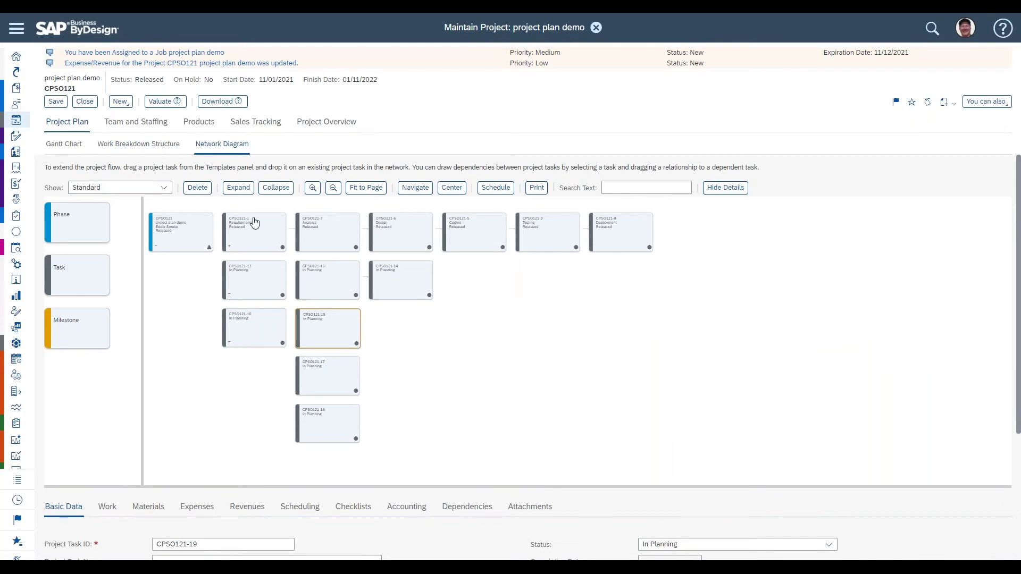
left_click(238, 191)
left_click(234, 248)
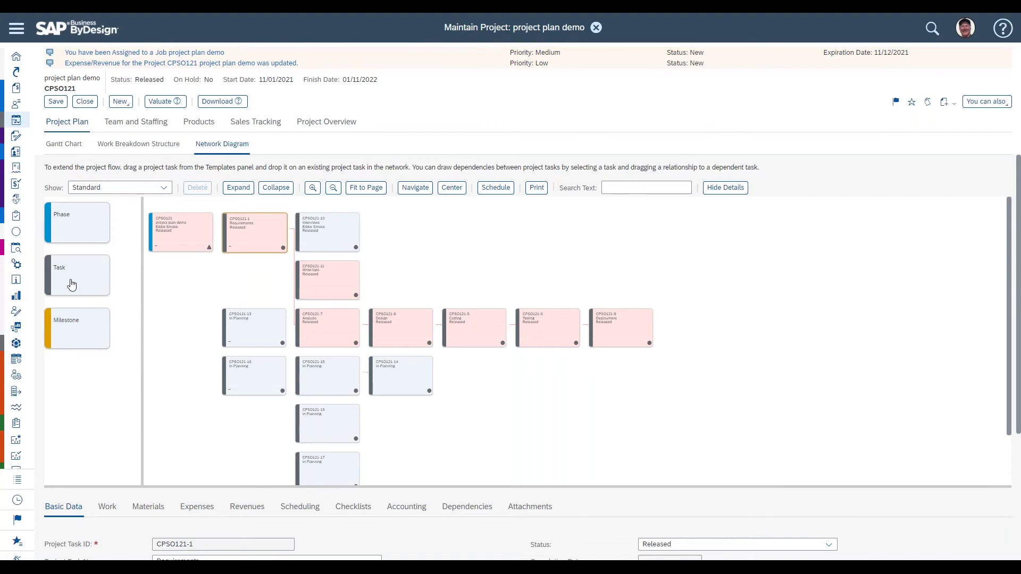
Step: Add a new task from the templates at CPSO121-14 in the Network Diagram and review the basic data of CPSO121-14
left_click_drag(71, 284, 463, 387)
left_click_drag(64, 278, 386, 393)
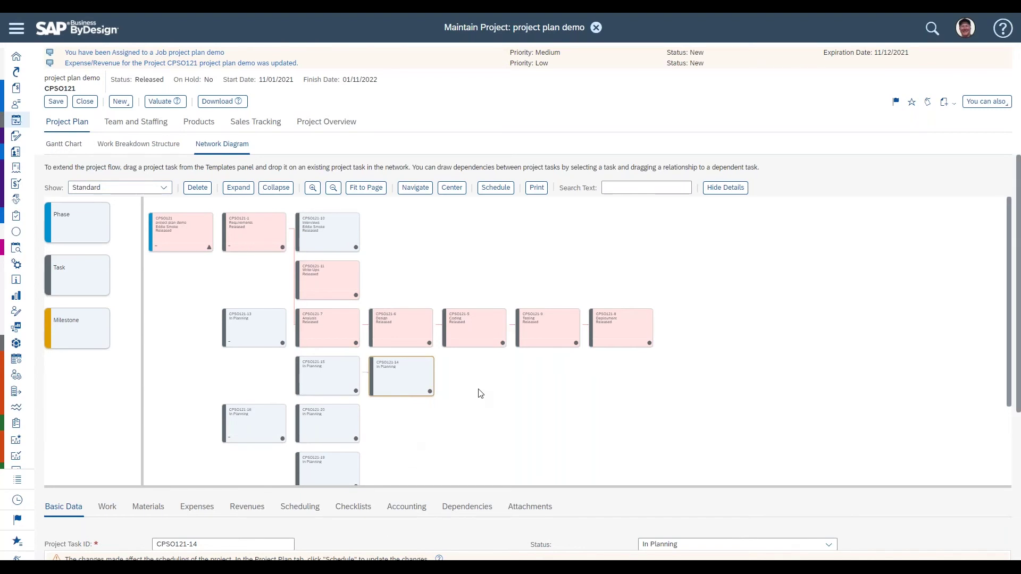
scroll(487, 539, "down", 1)
scroll(486, 539, "down", 5)
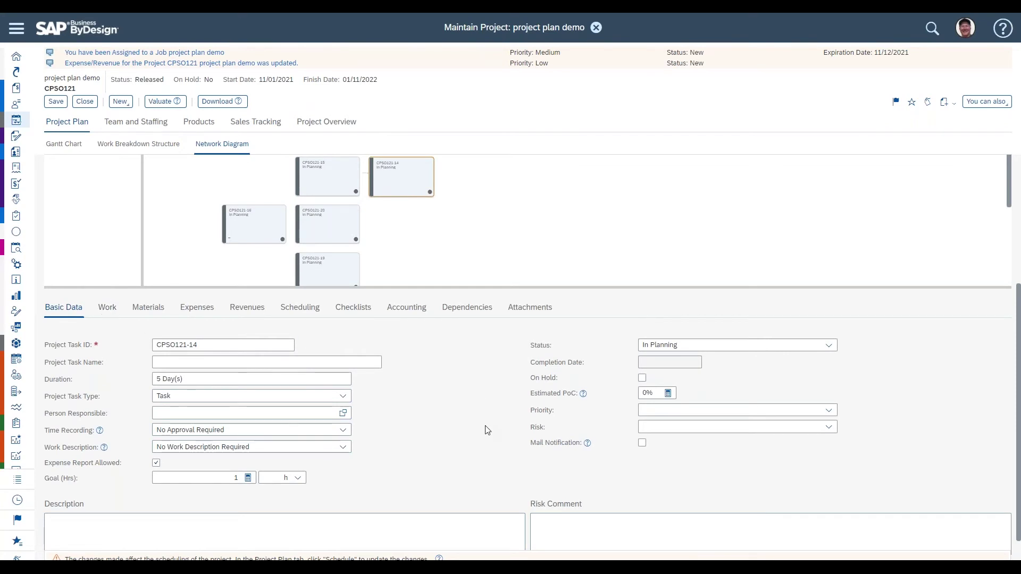
scroll(485, 430, "up", 4)
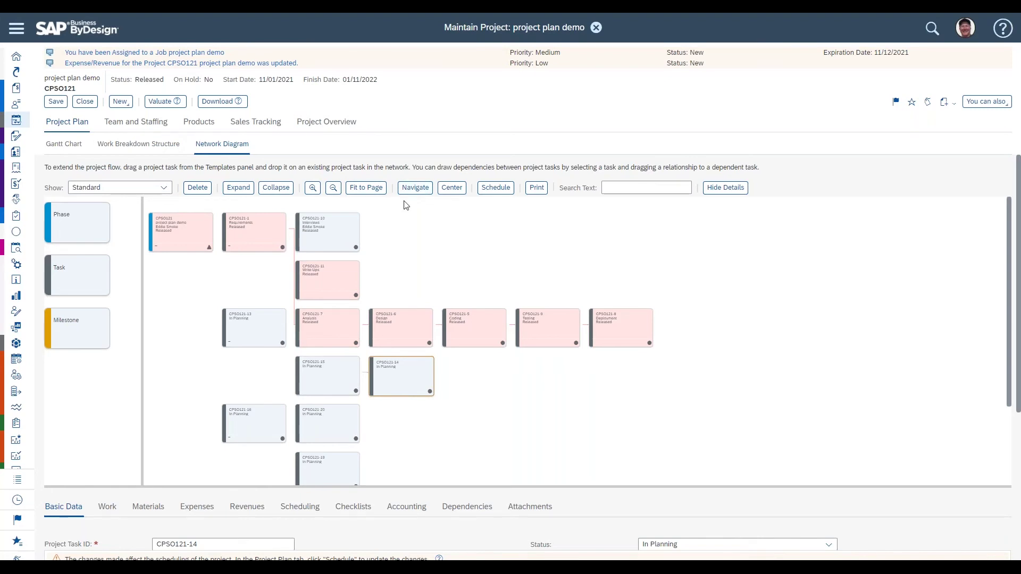
Step: Show the navigation overview of the Network Diagram and enlarge the diagram by one zoom level
left_click(416, 190)
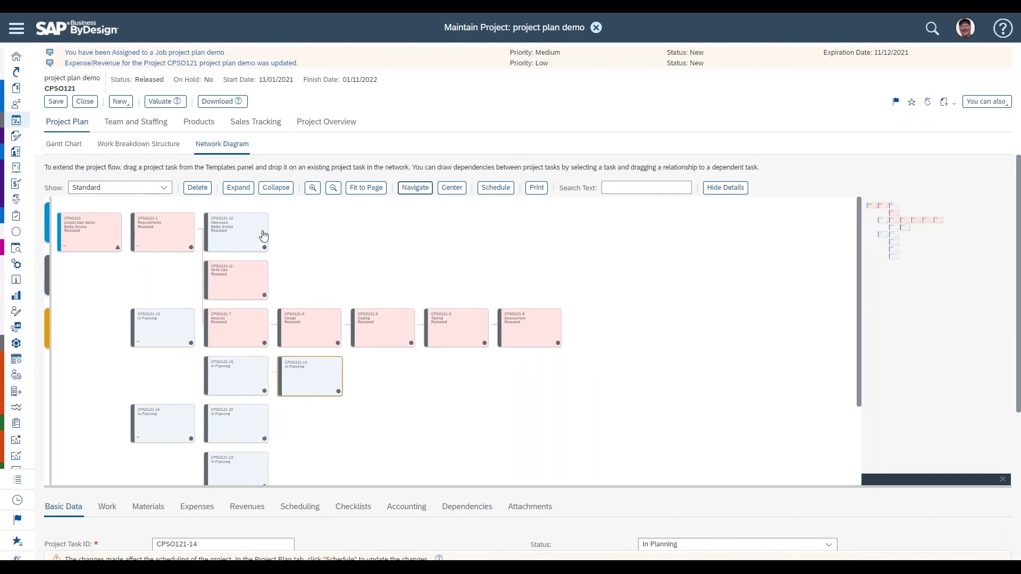
left_click(314, 190)
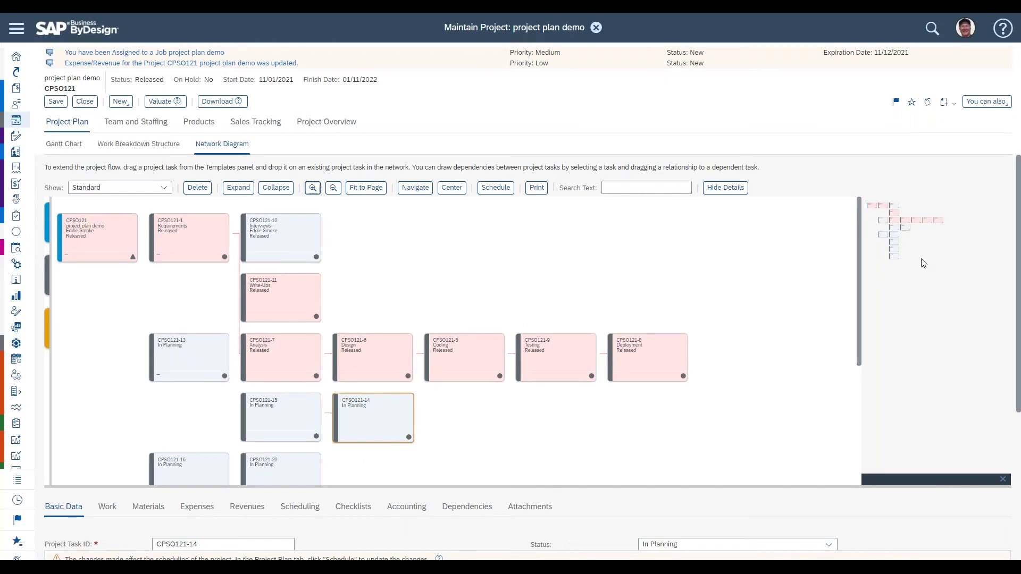
Step: Compare the updated plan in the Gantt Chart with widened task columns, the Work Breakdown Structure and the Network Diagram
left_click(69, 145)
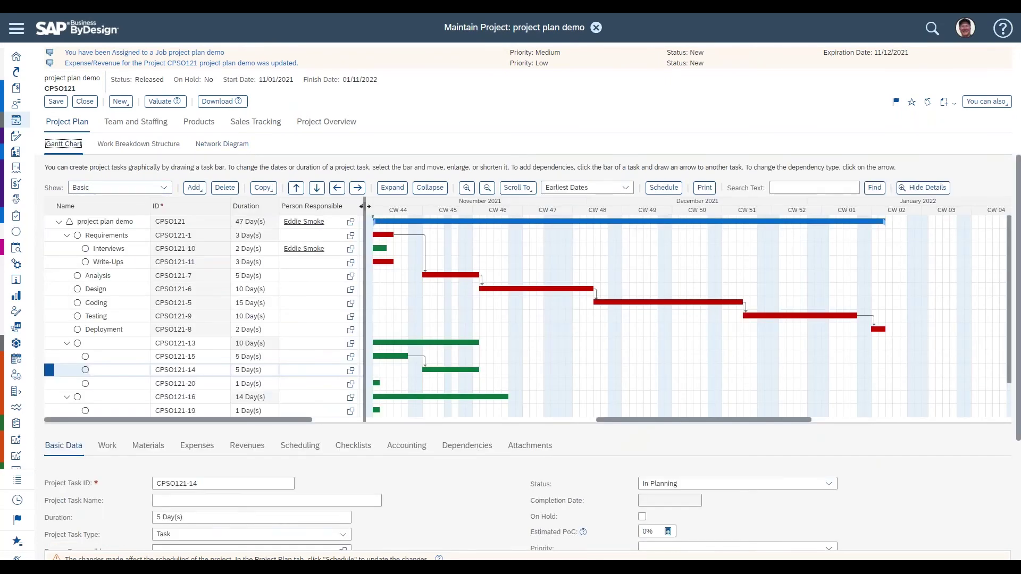
left_click_drag(364, 203, 601, 204)
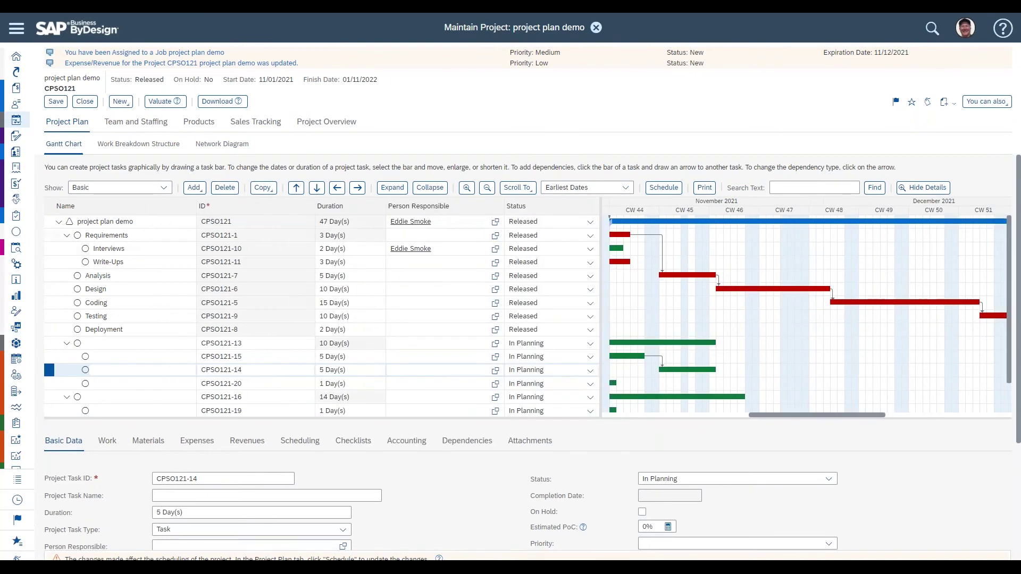
left_click(139, 144)
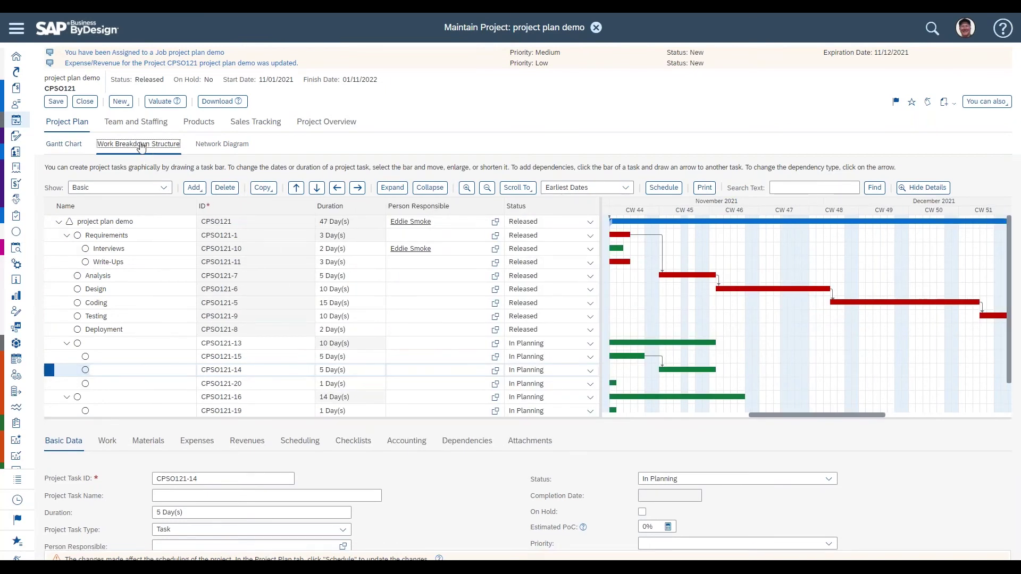
left_click(230, 149)
left_click(151, 143)
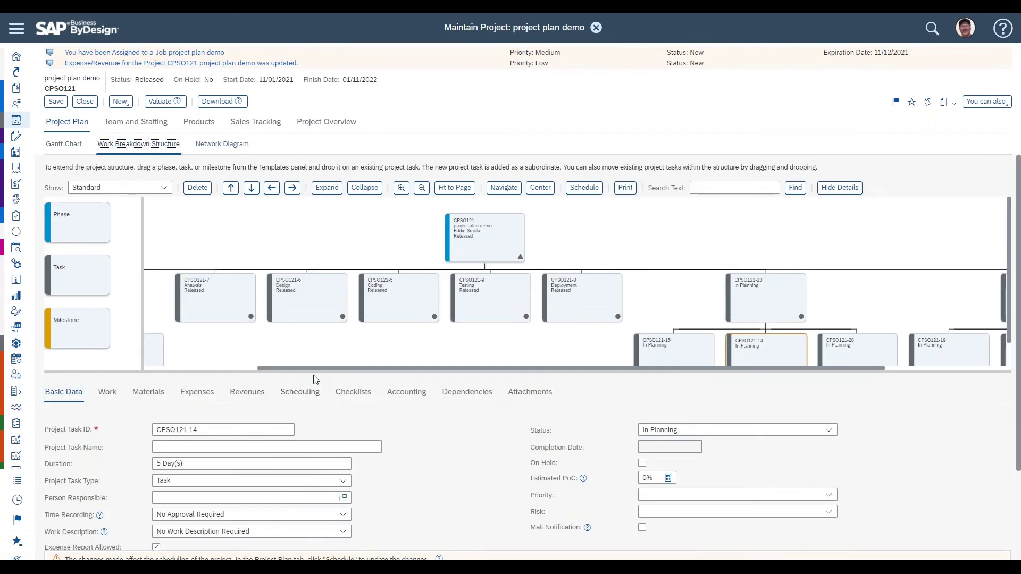
left_click_drag(292, 372, 292, 498)
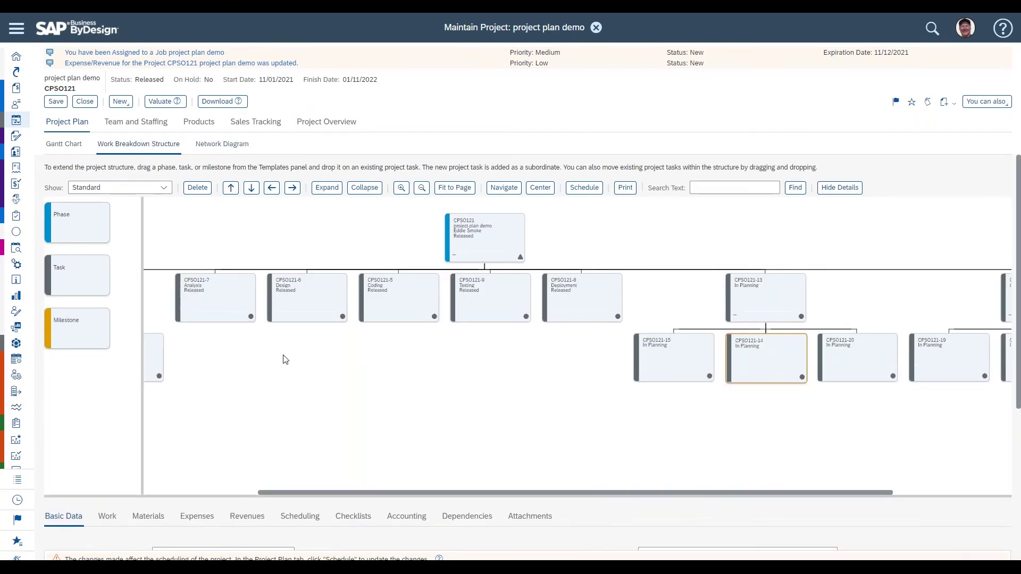
left_click(229, 145)
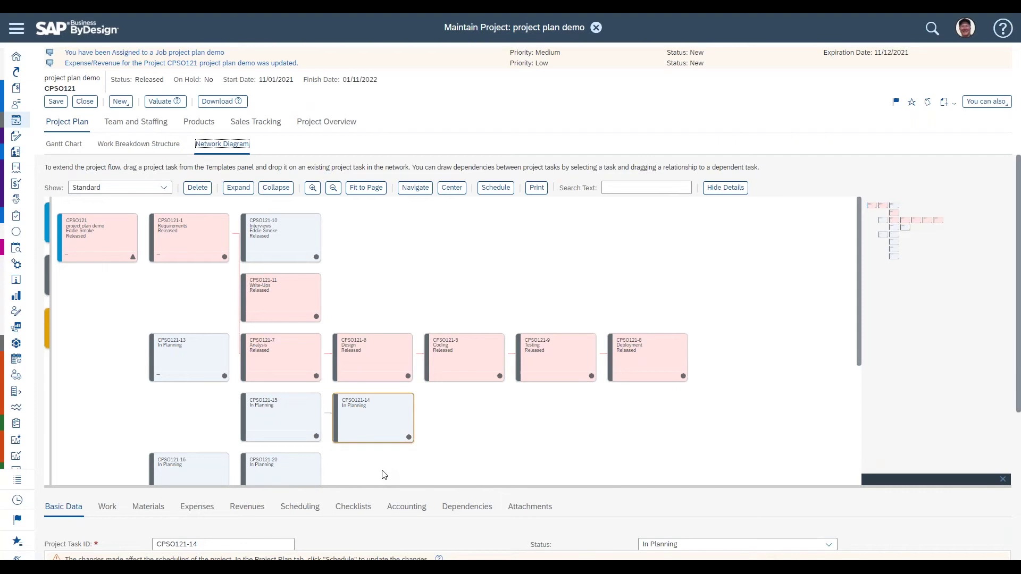
Step: Add a material row to the Deployment task in the Gantt Chart and assign P5003 - Computer, searching for "*computer*"
left_click(72, 143)
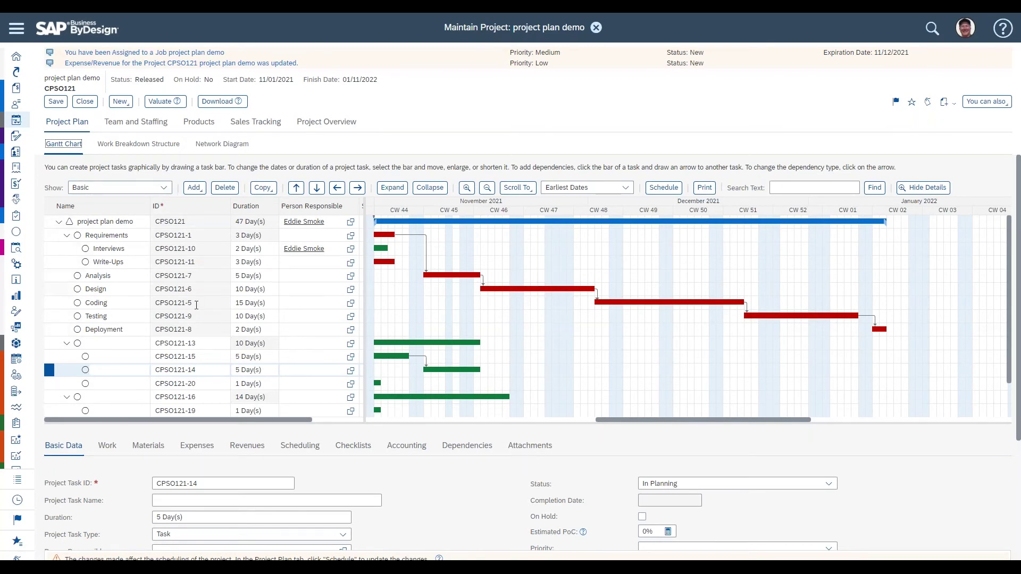
left_click(194, 326)
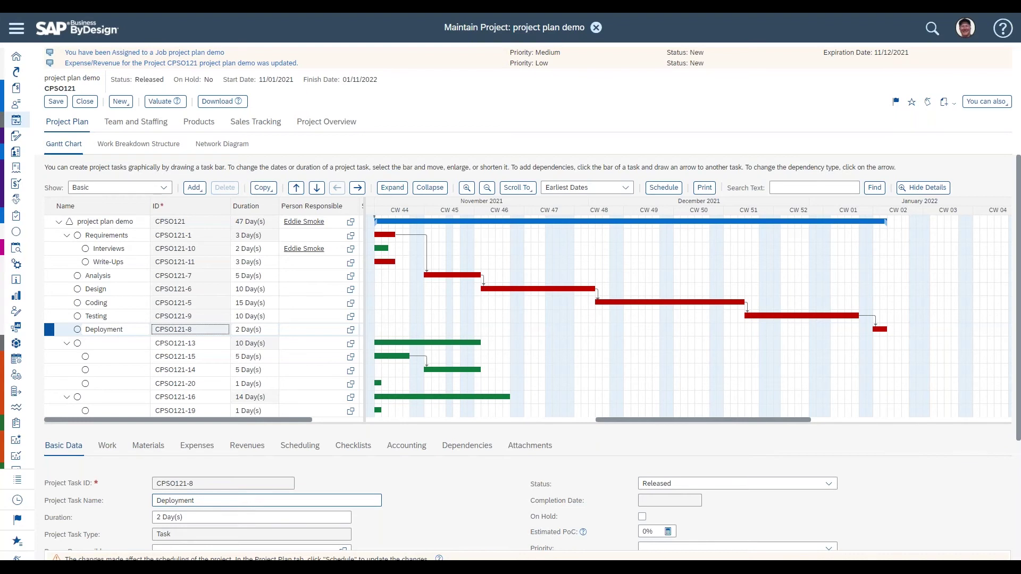
left_click(151, 447)
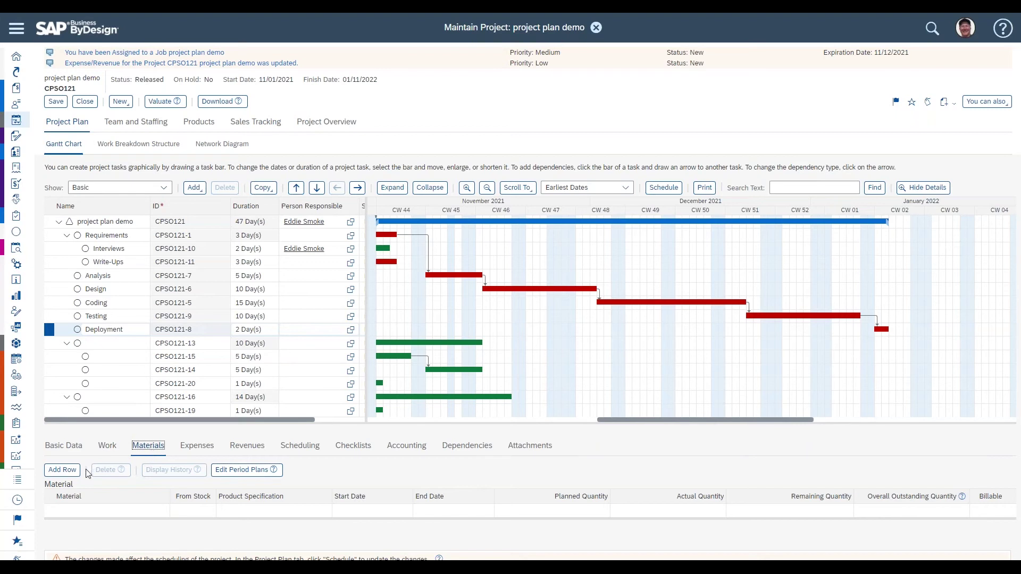
left_click(73, 476)
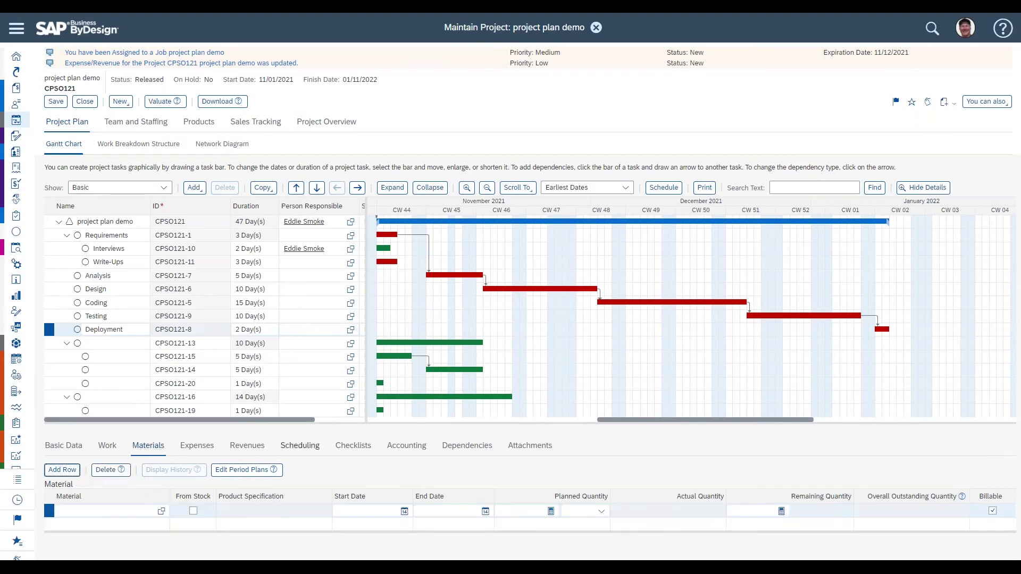
left_click(161, 511)
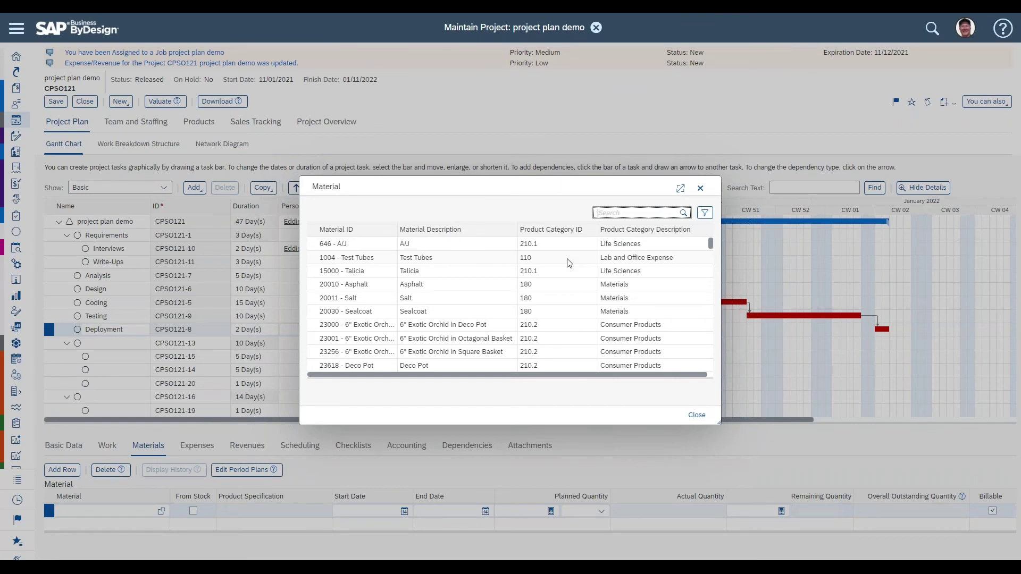
type("*computer*")
key("Return")
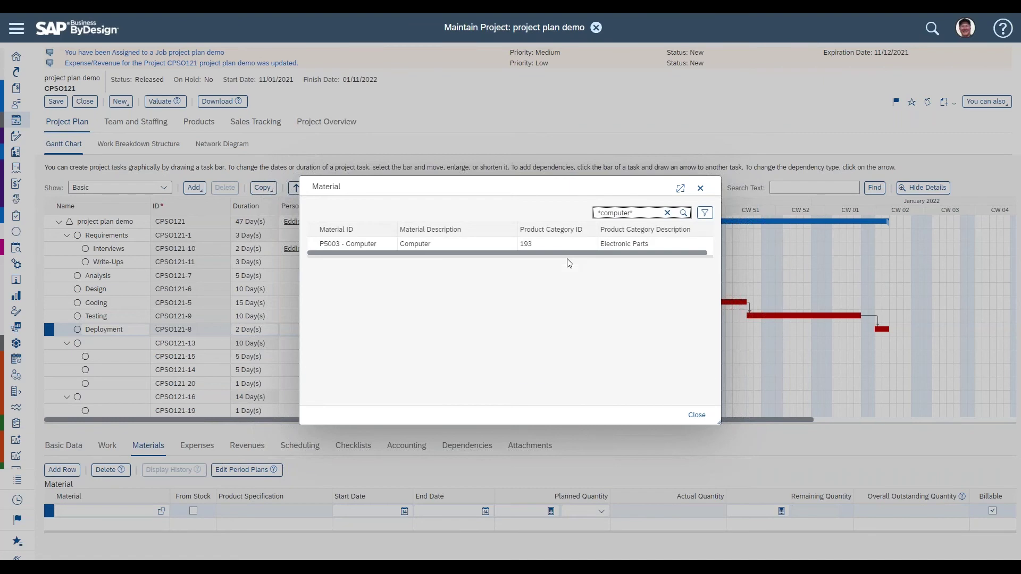
left_click(498, 244)
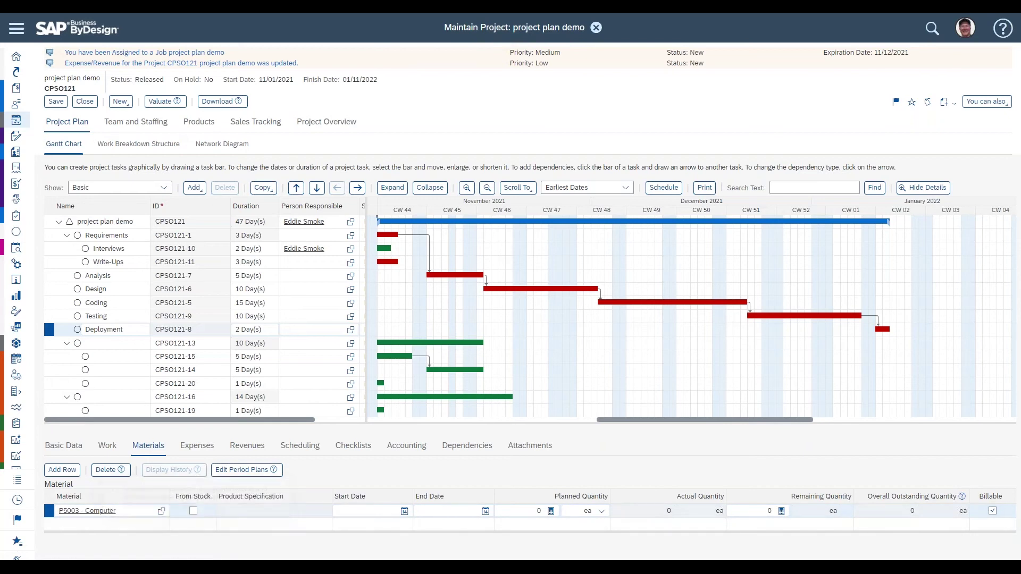
Step: Mark the P5003 - Computer material as From Stock and view its details in the product overview
mouse_move(198, 471)
left_click(193, 511)
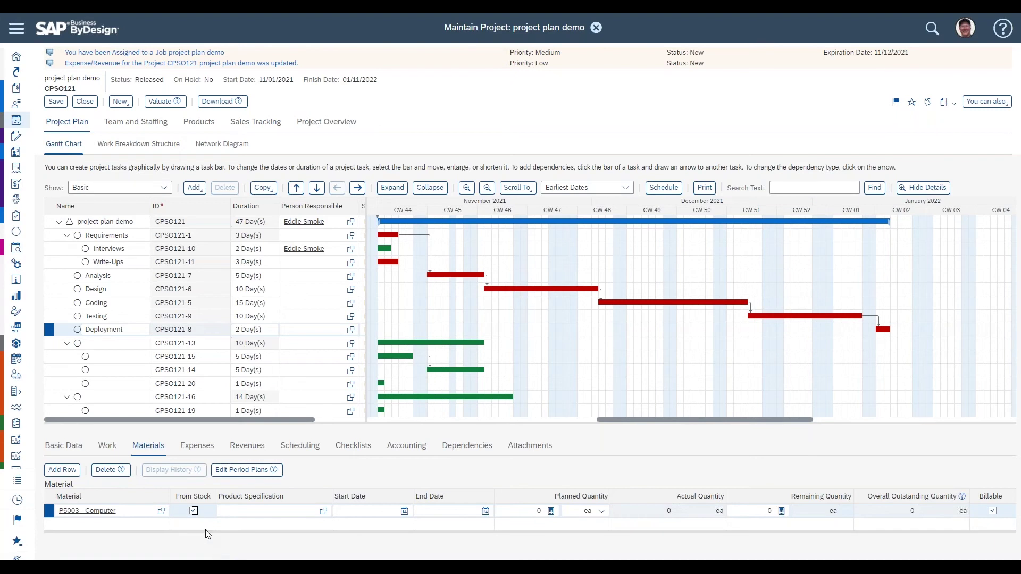
left_click(194, 511)
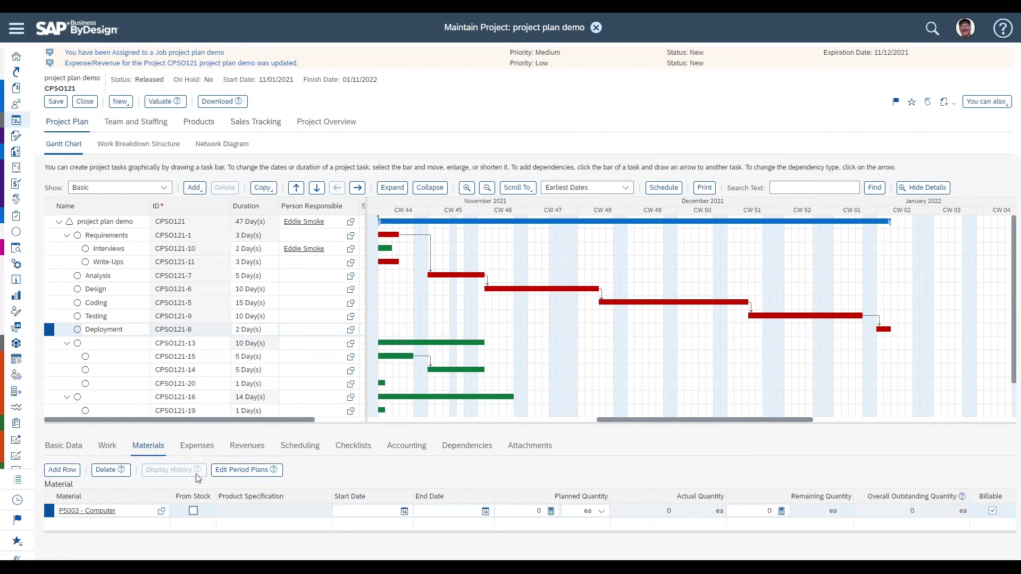
left_click(193, 511)
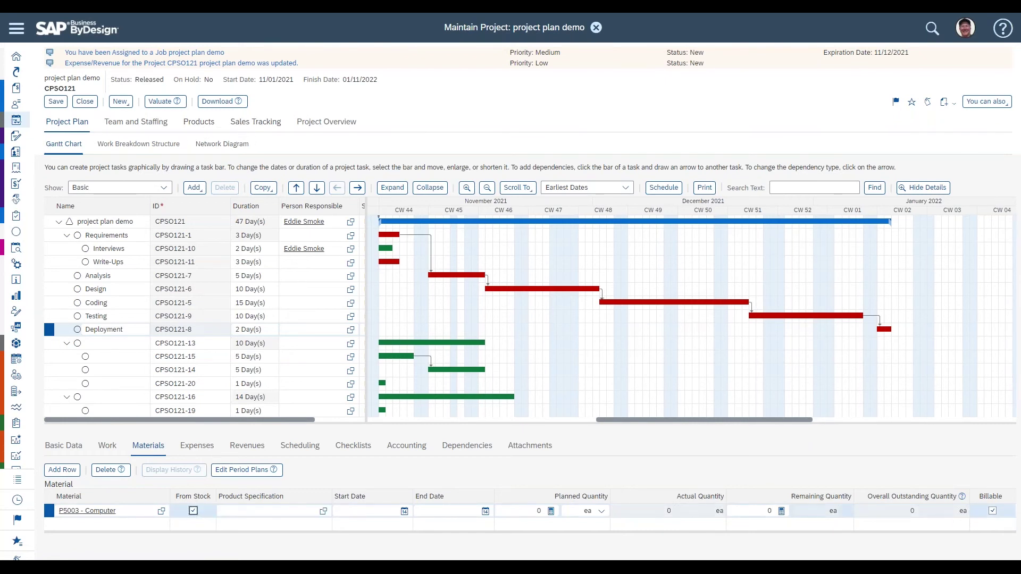
left_click(201, 123)
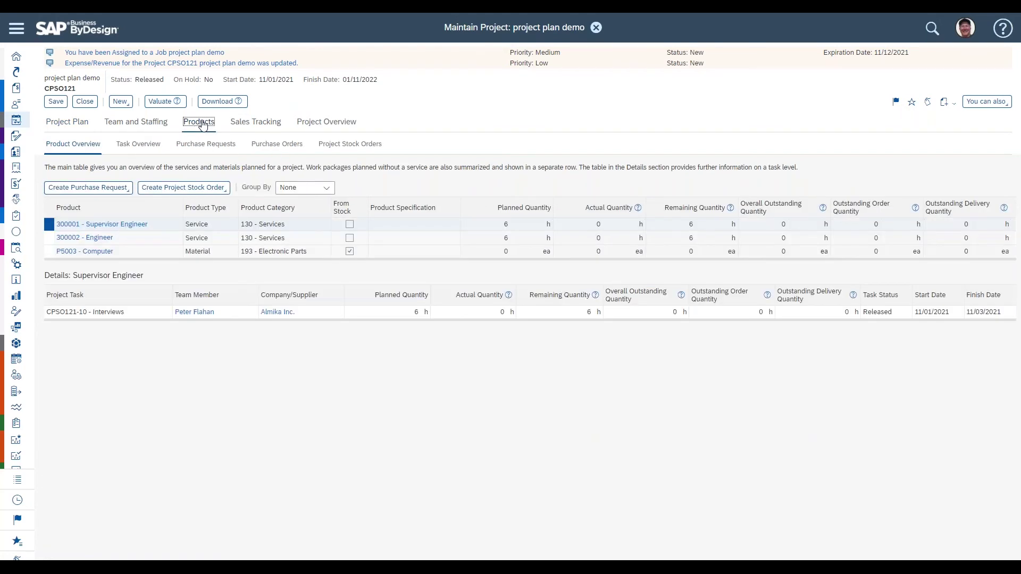
left_click(160, 257)
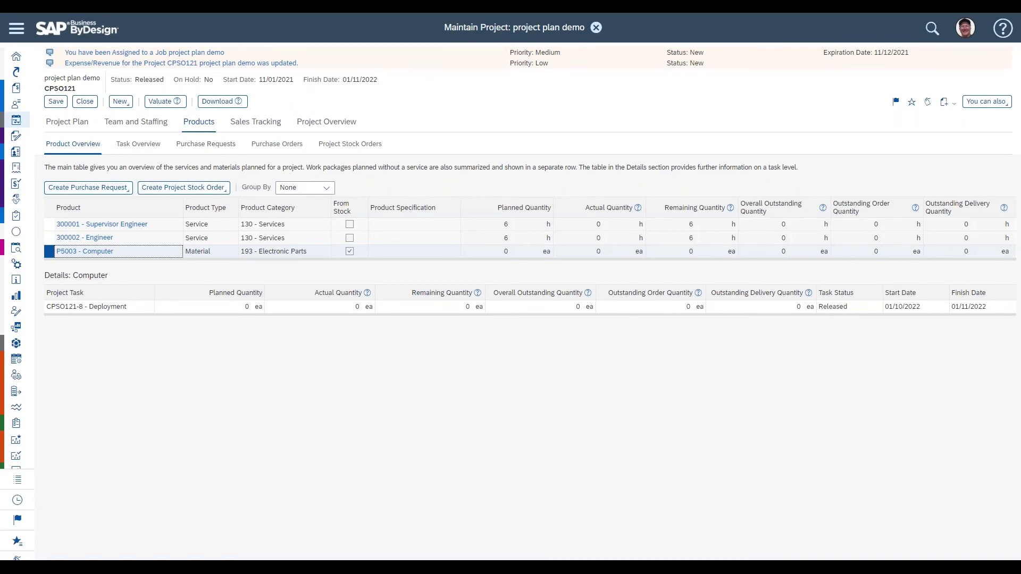
Step: Clear From Stock for the Deployment task's P5003 - Computer material and show the purchase request options in the product overview
left_click(68, 122)
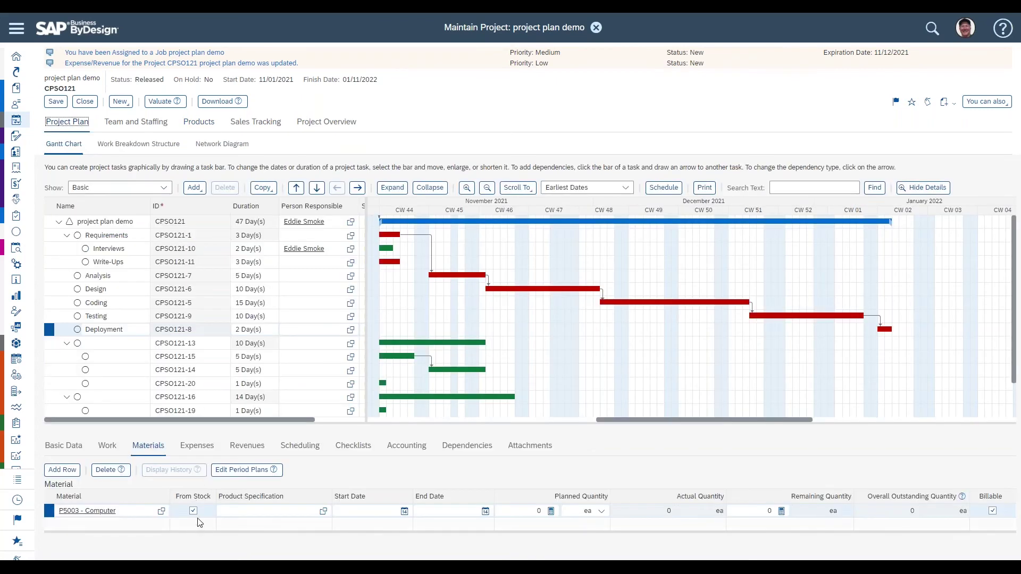
left_click(194, 511)
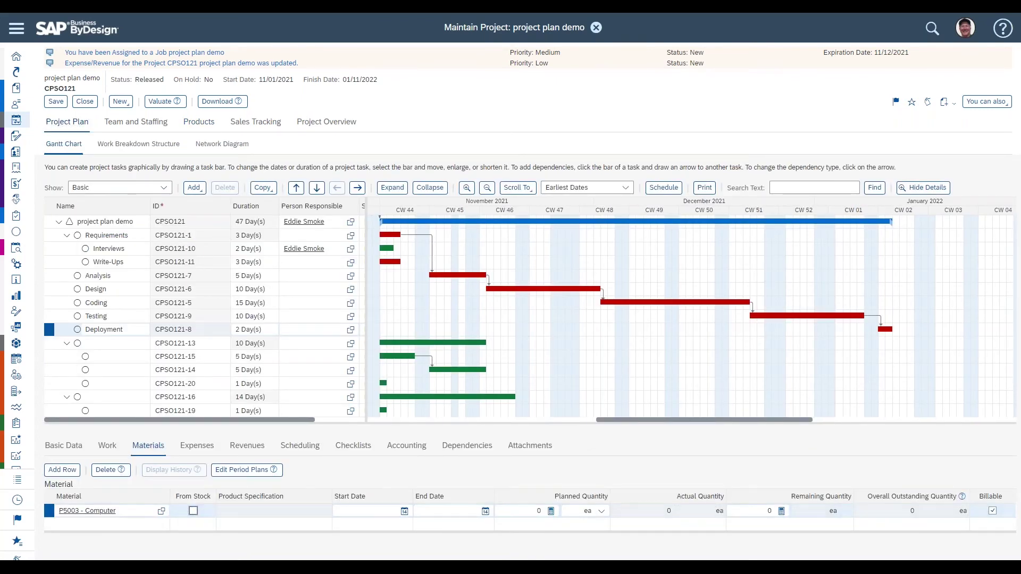
left_click(198, 123)
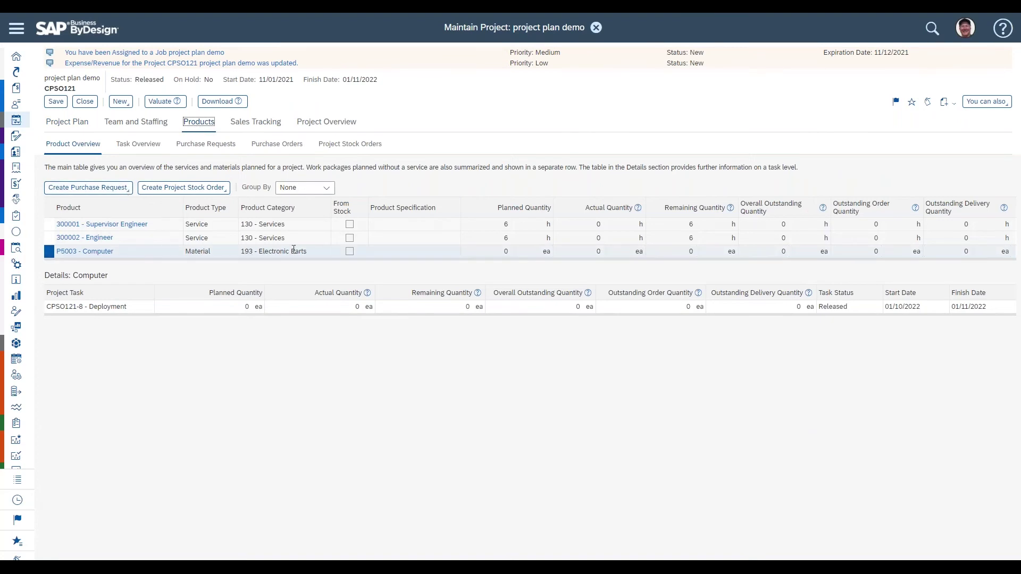
left_click(114, 189)
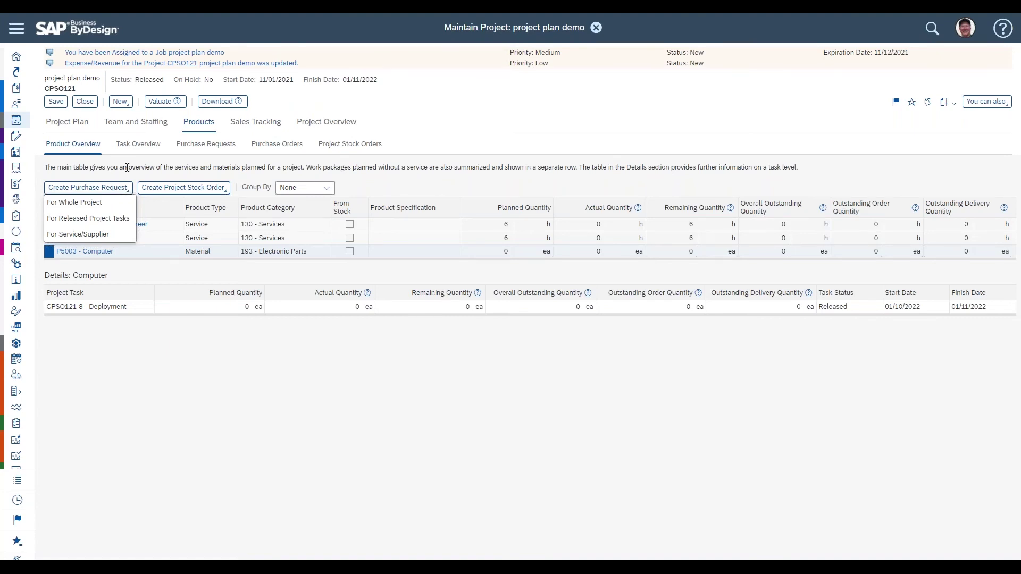
Step: Mark the Deployment task's P5003 - Computer material as From Stock and set its planned quantity to 10 ea
left_click(69, 123)
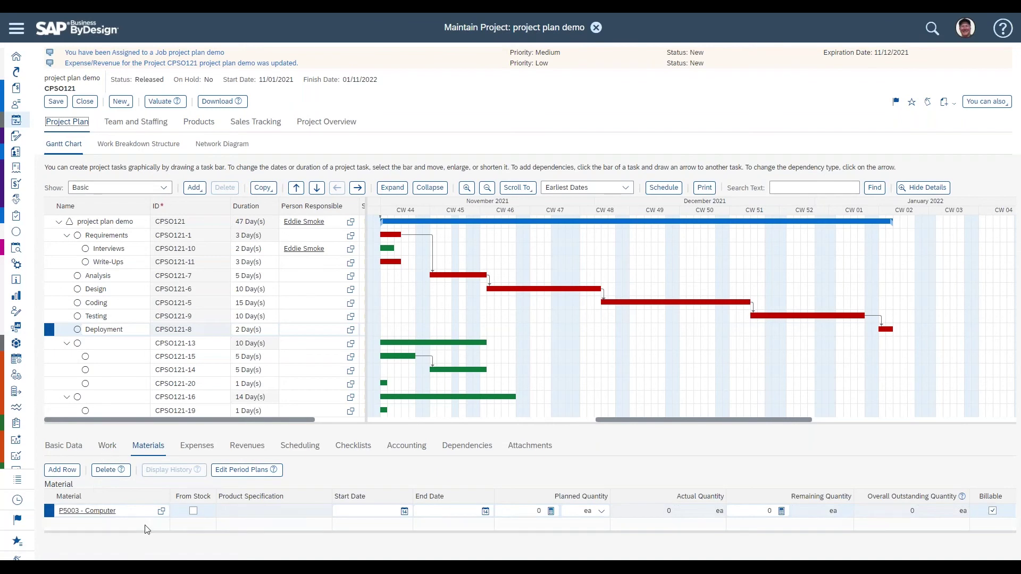
left_click(194, 512)
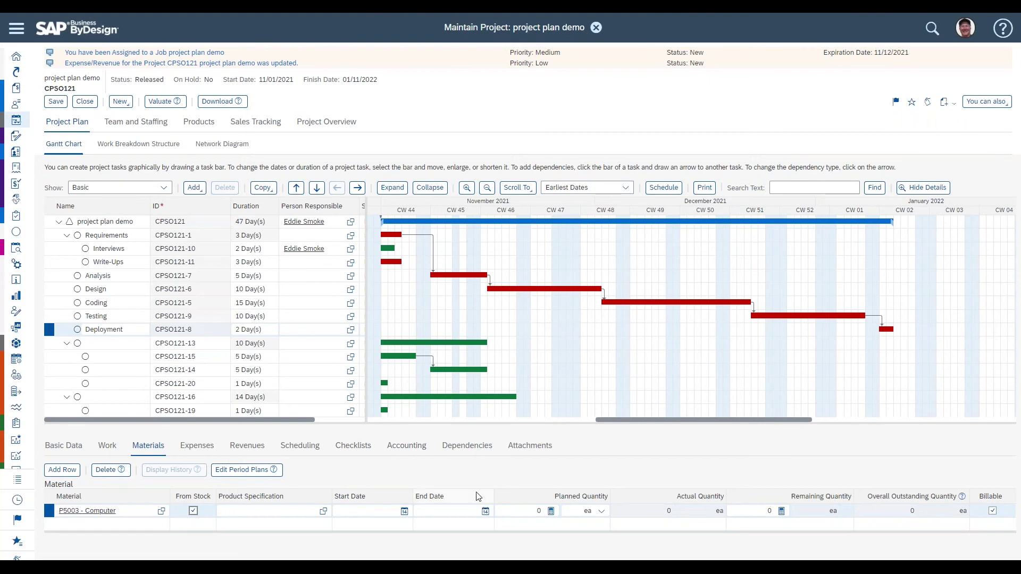
left_click(512, 512)
type("10")
key("Return")
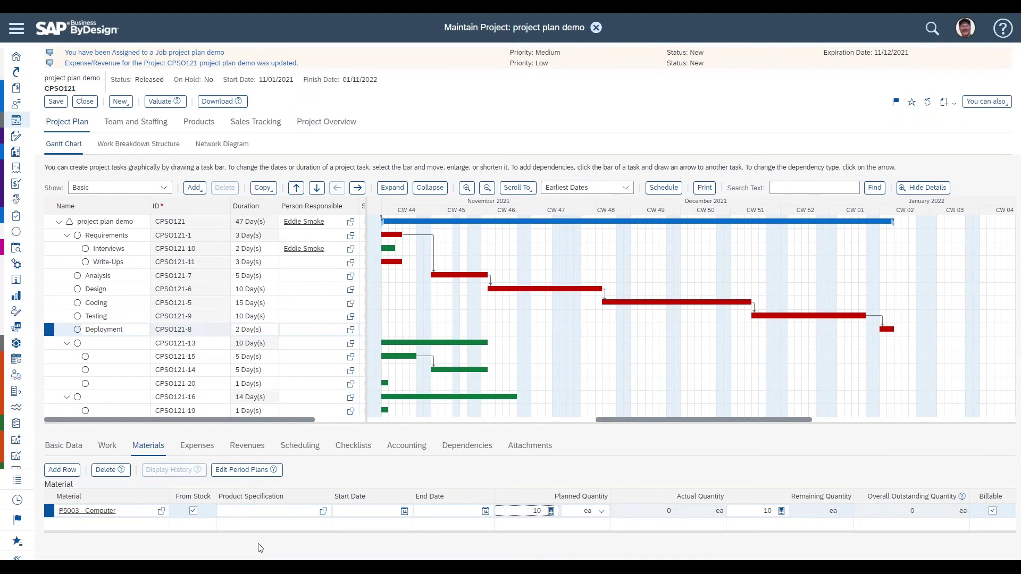
Step: Review the Deployment task's expenses and work, and compare them with the Interviews task's work assignments and materials
left_click(198, 446)
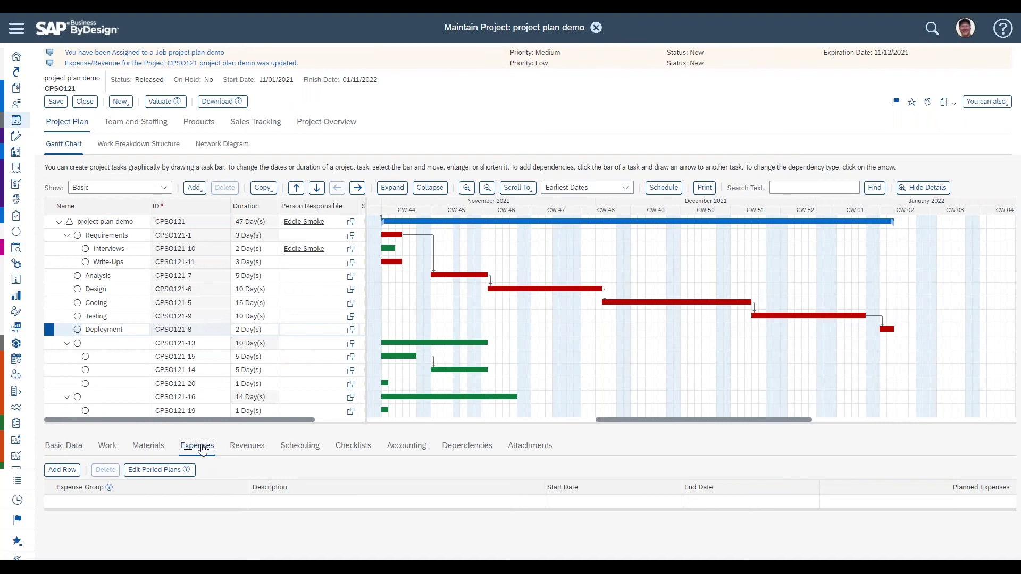
left_click(106, 451)
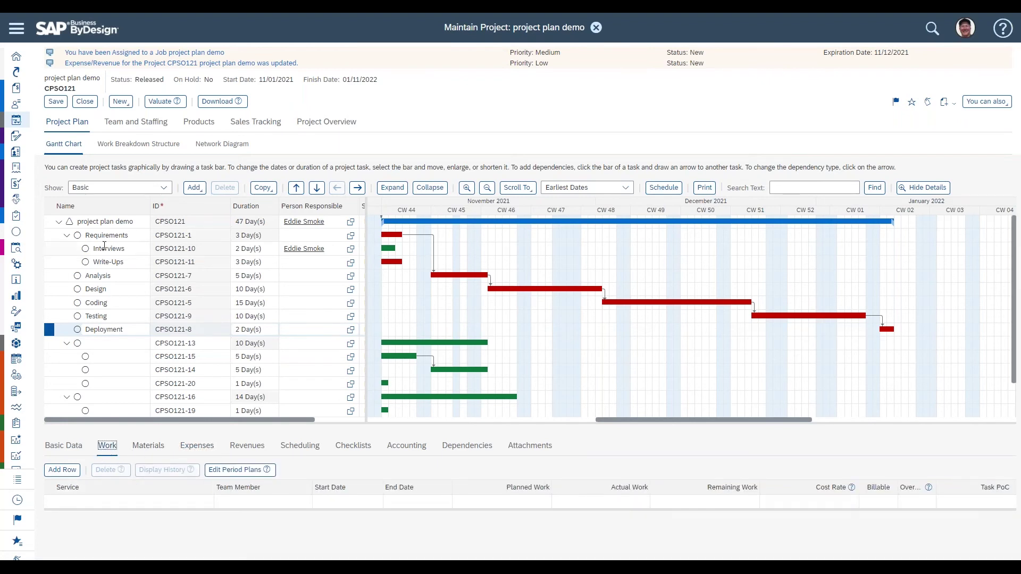
left_click(186, 250)
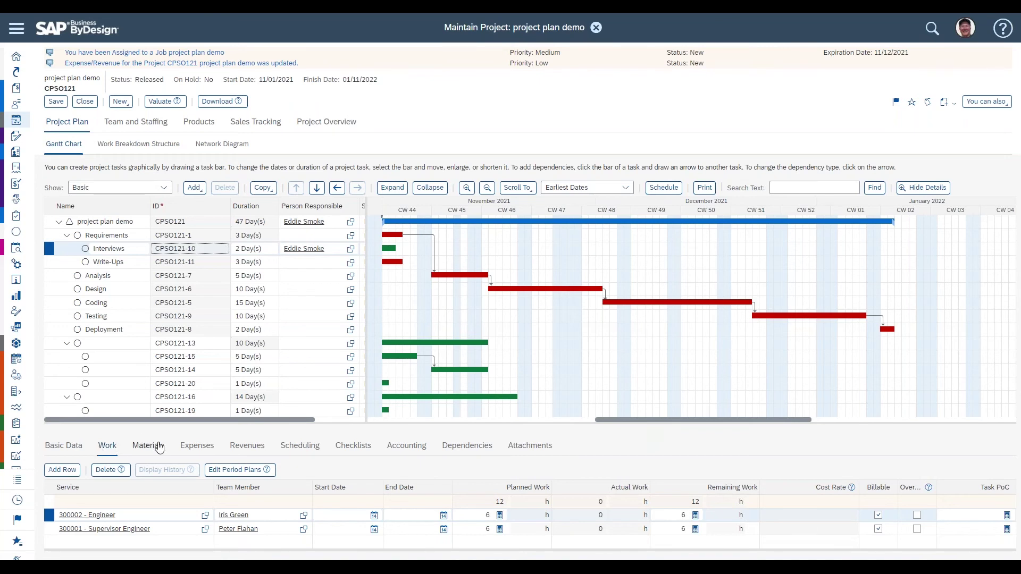
left_click(155, 449)
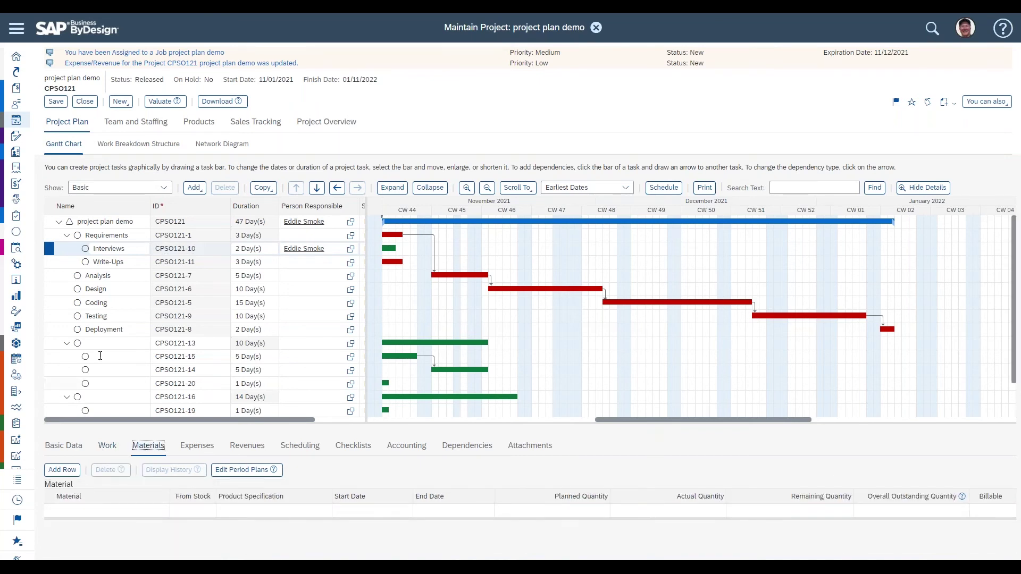
Step: Add an A-7140 - Transportation expense of 1,000 USD to the Deployment task and save the project
left_click(177, 330)
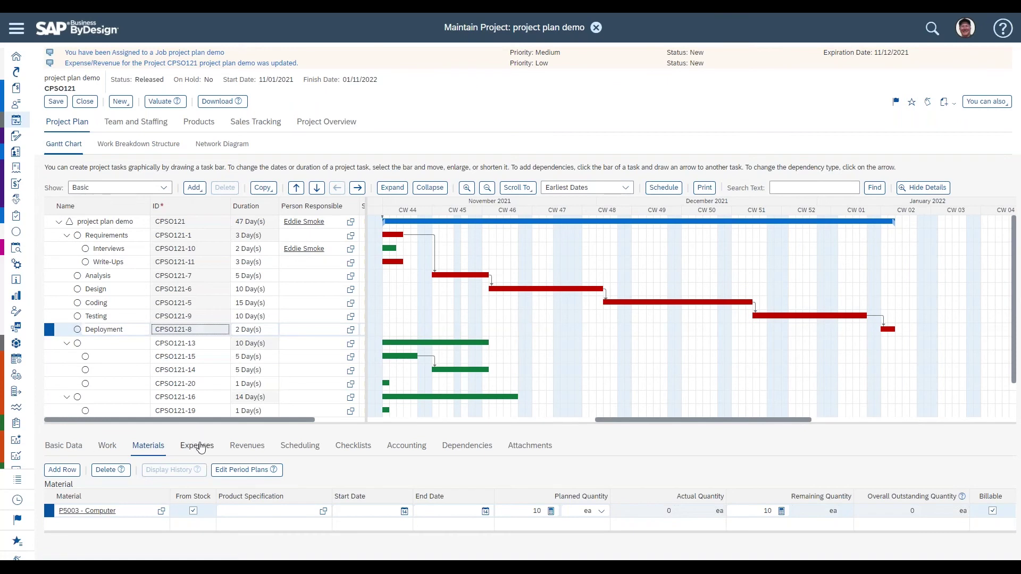
left_click(201, 446)
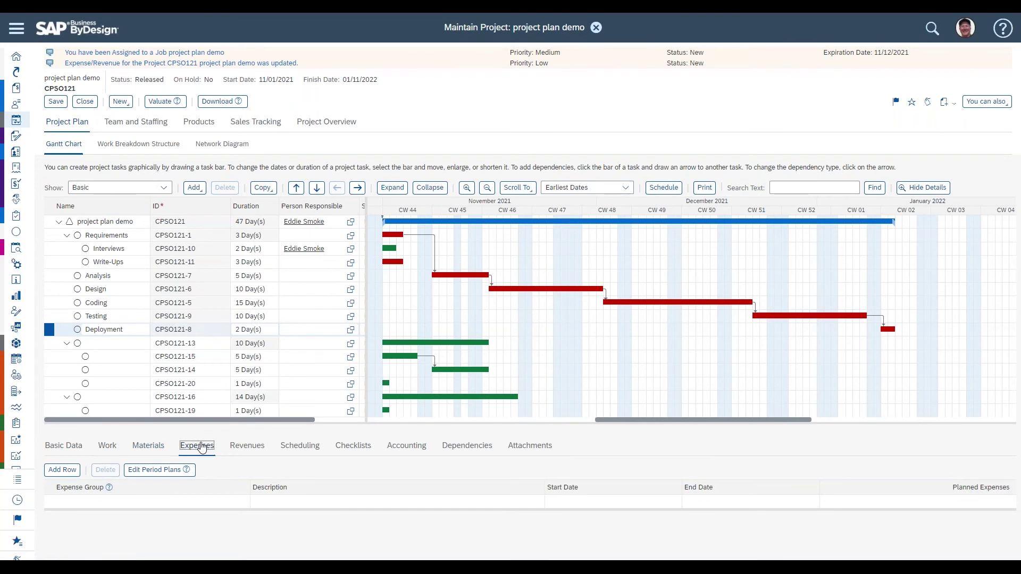
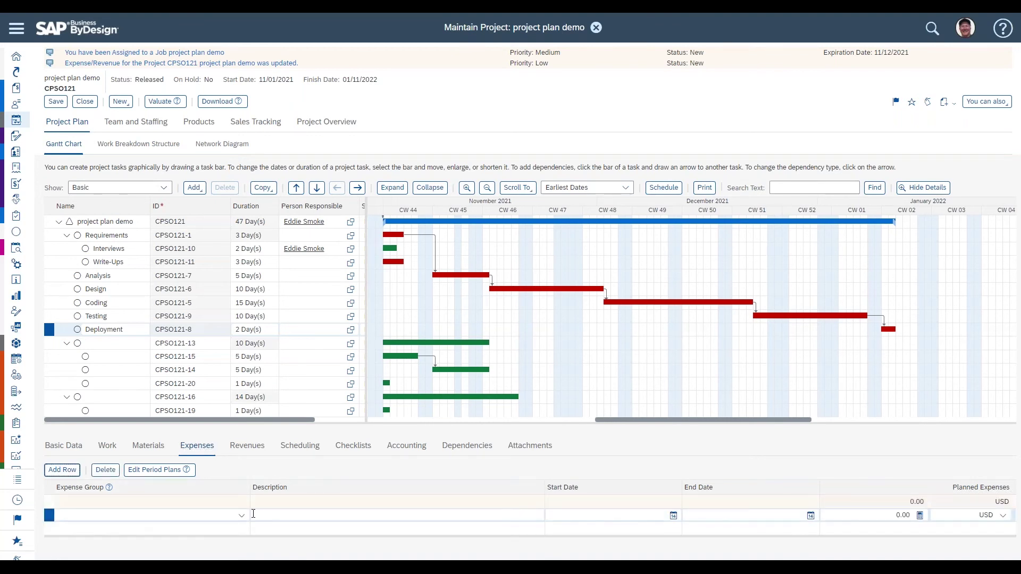
left_click(242, 516)
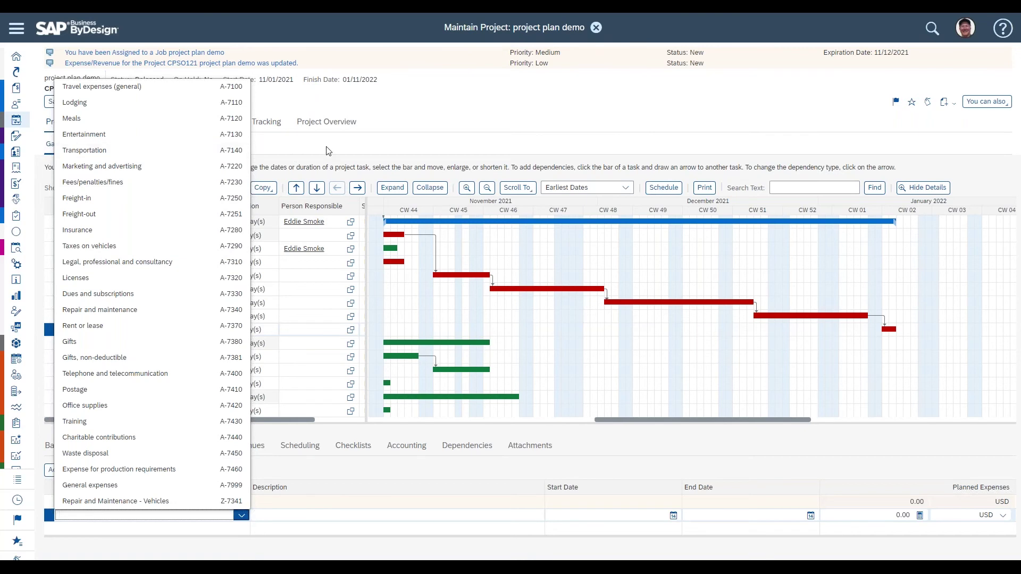
left_click(158, 152)
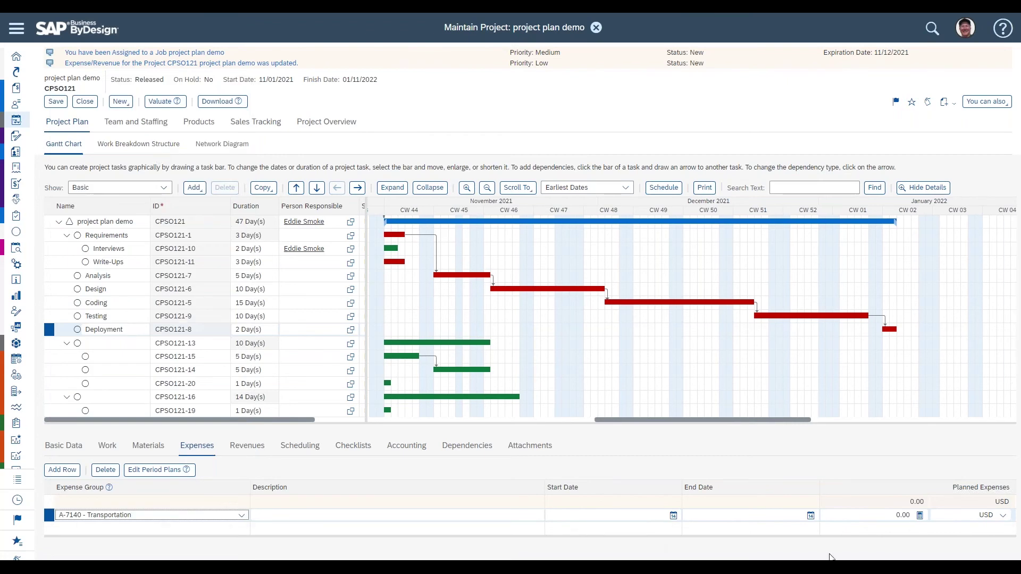
left_click(864, 512)
type("1000")
key("Return")
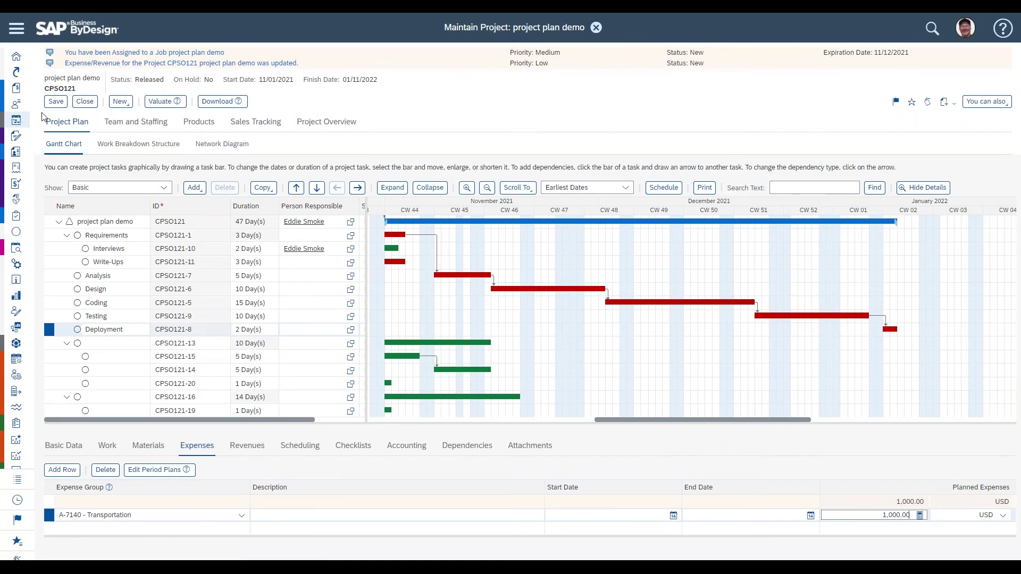
left_click(56, 101)
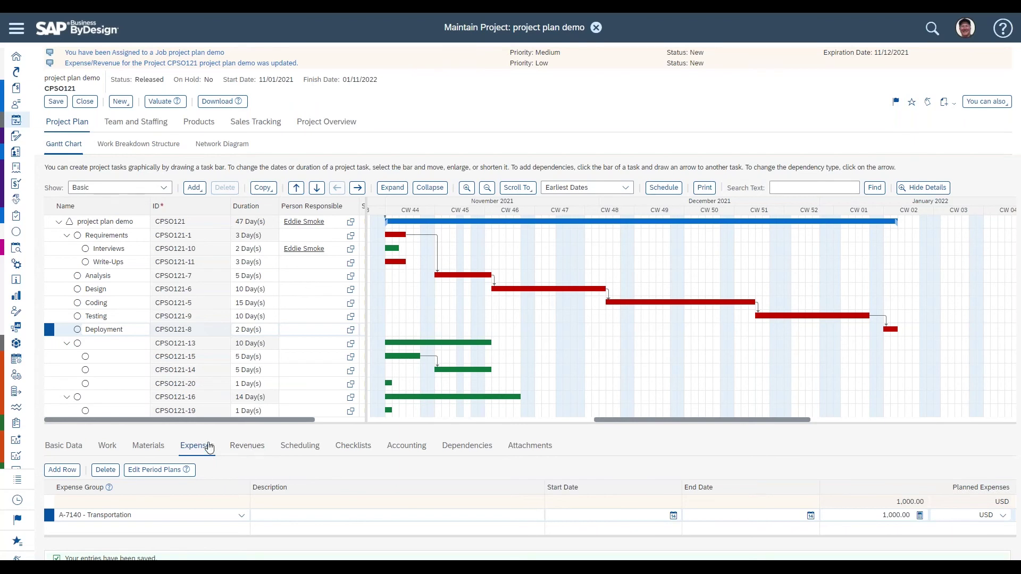
Step: Add A-1520 - Domestic Sales revenue of 5,000 USD to the Deployment task, save, and recheck its planned expenses and revenues
left_click(247, 446)
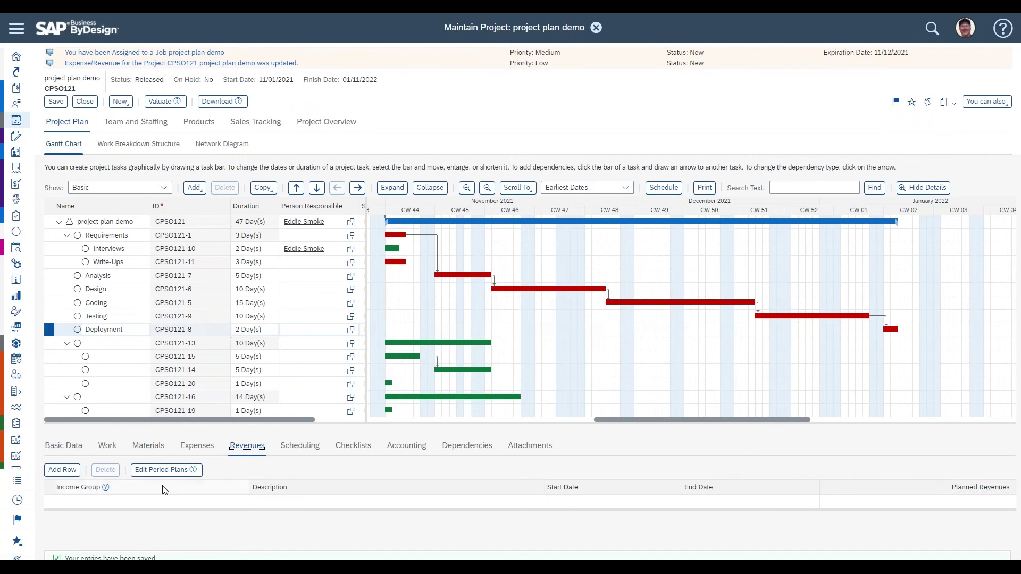
left_click(69, 471)
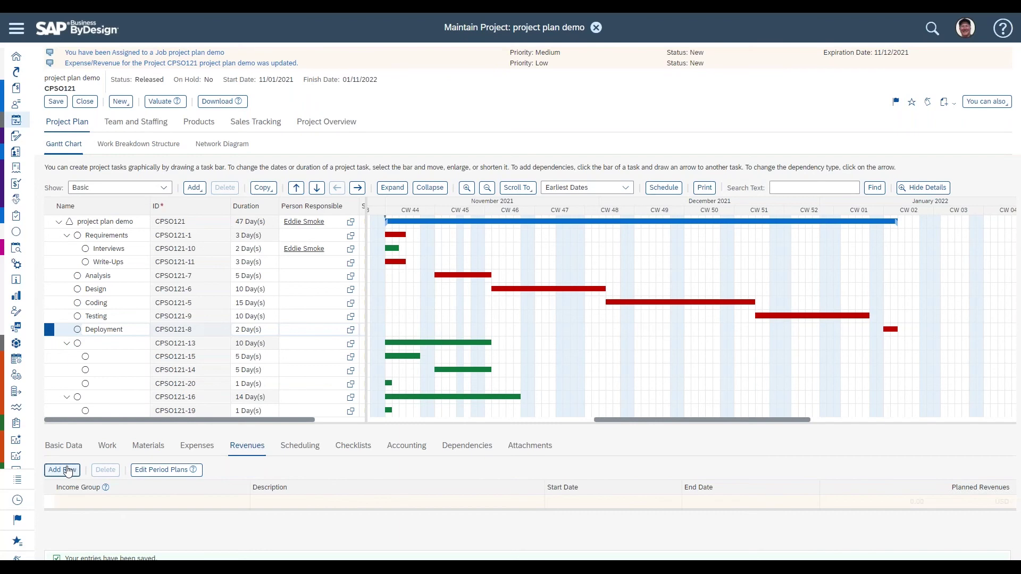
left_click(241, 517)
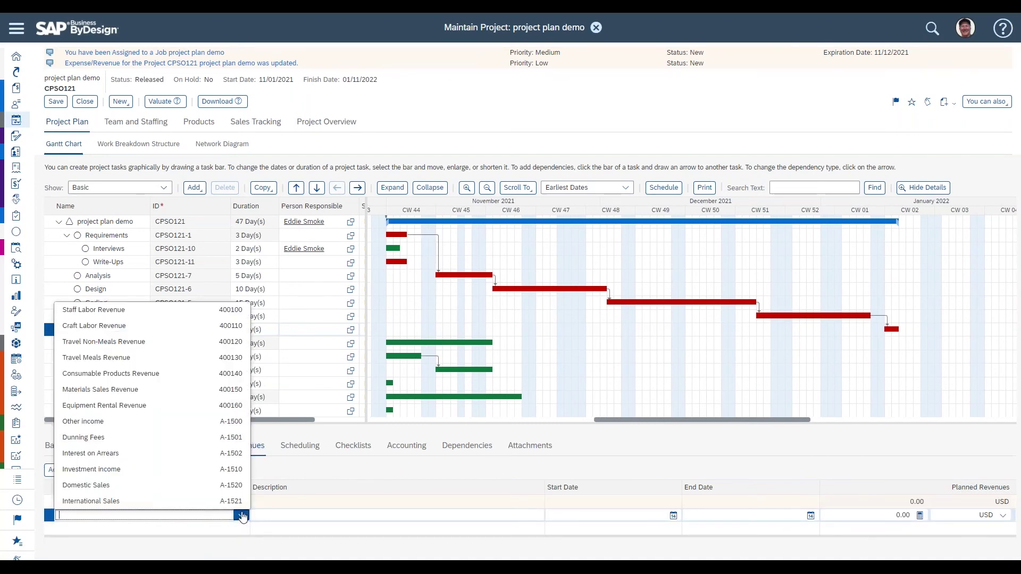
left_click(119, 490)
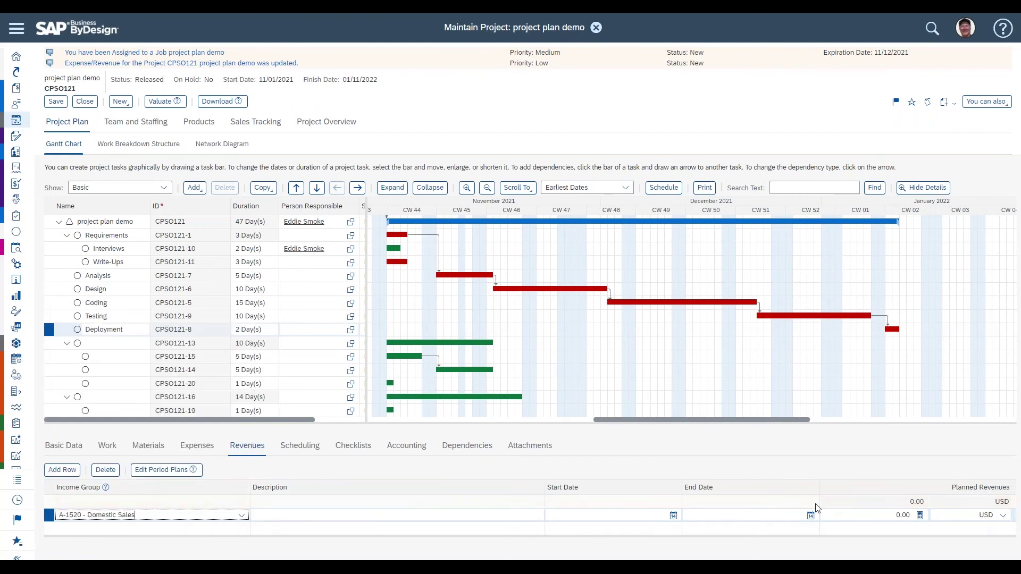
left_click(858, 516)
type("5000")
key("Return")
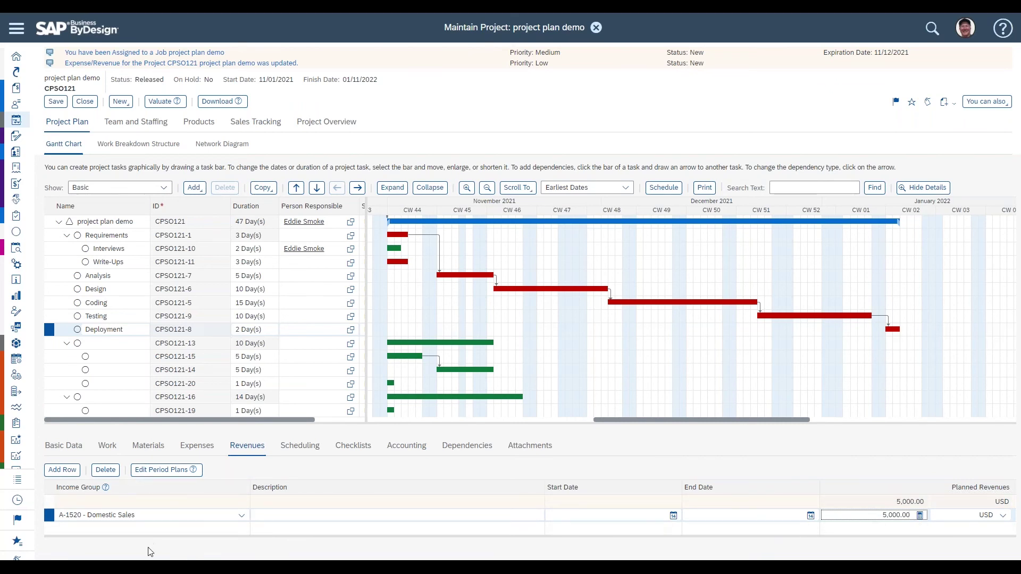
left_click(56, 101)
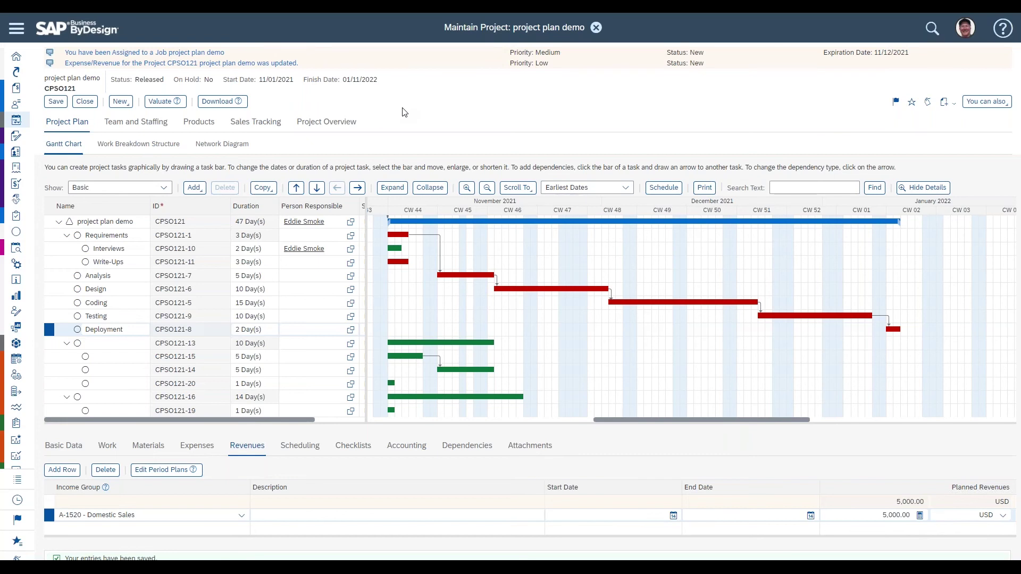
left_click(197, 446)
left_click(245, 451)
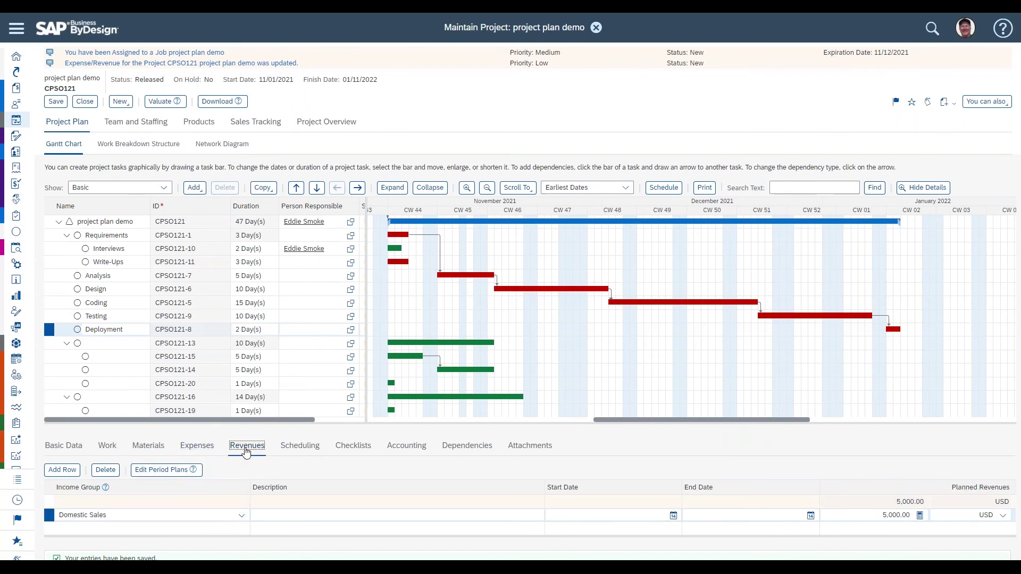
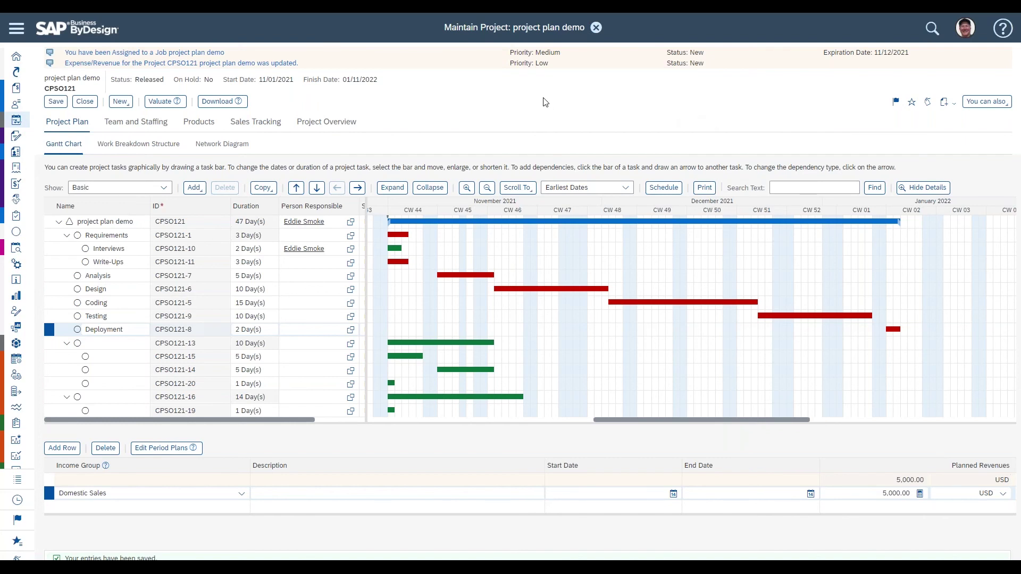
Step: Reload the application and open the Project Management Projects list, searching the navigation for "projects"
key("F5")
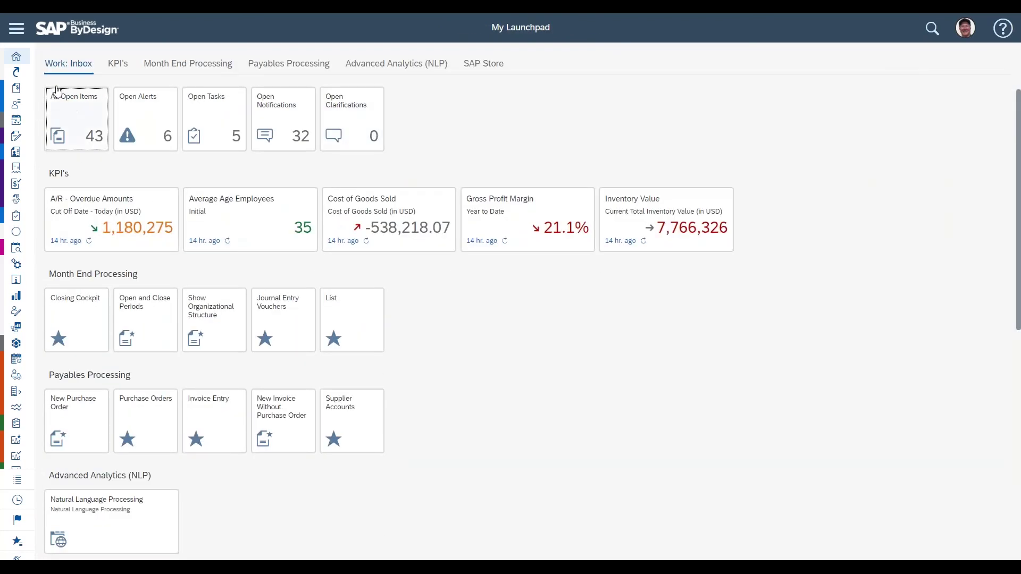
left_click(13, 31)
left_click(49, 533)
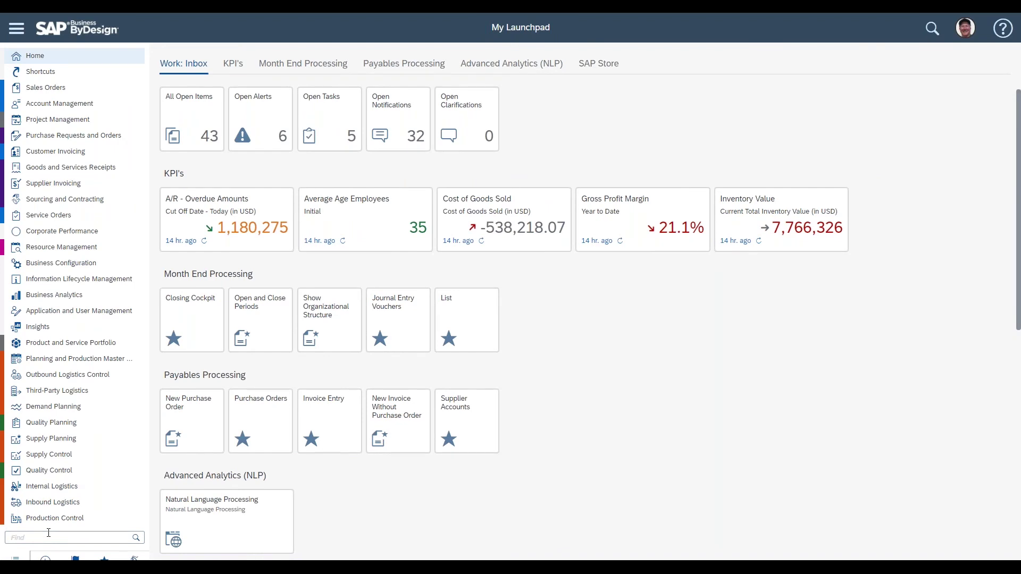
type("project")
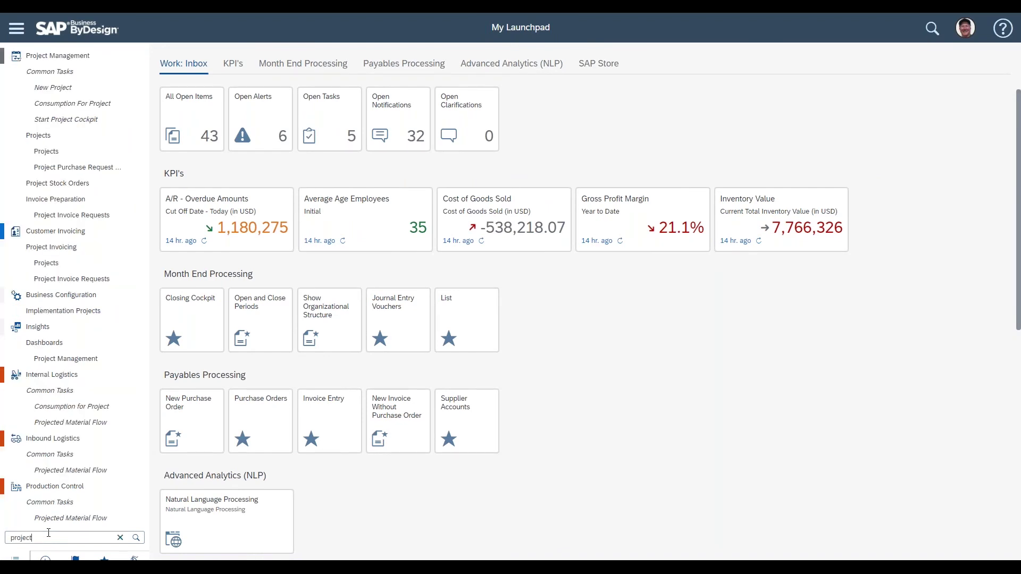
type("s")
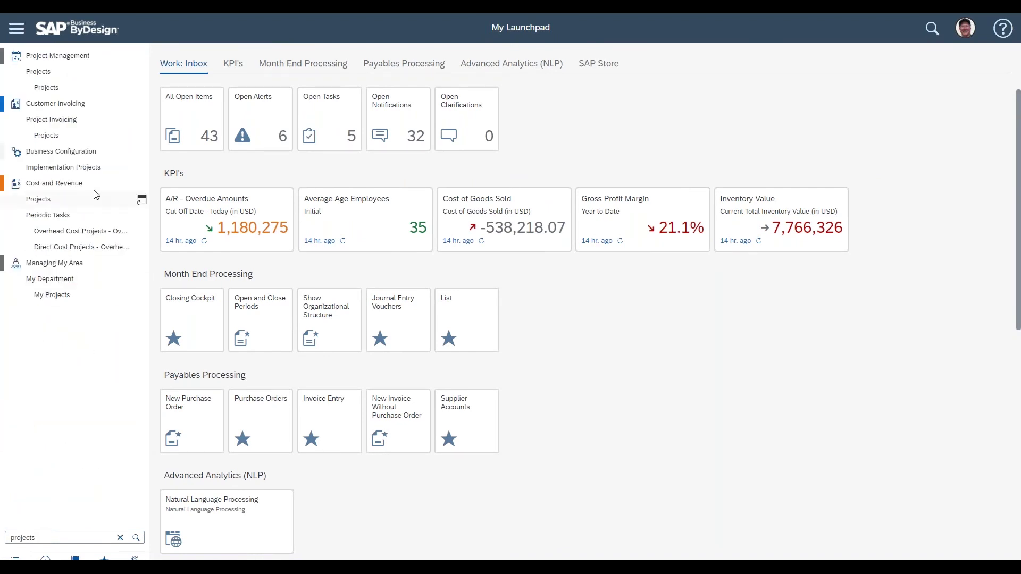
left_click(74, 90)
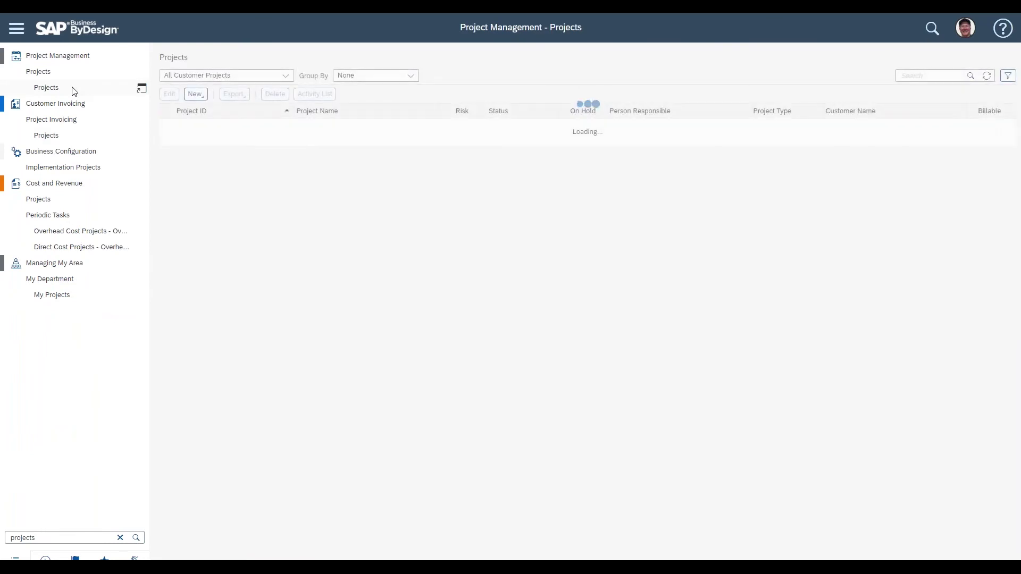
Step: Search the project list for "cpso121" and open that project's full details for maintenance
left_click(915, 75)
type("cpso121")
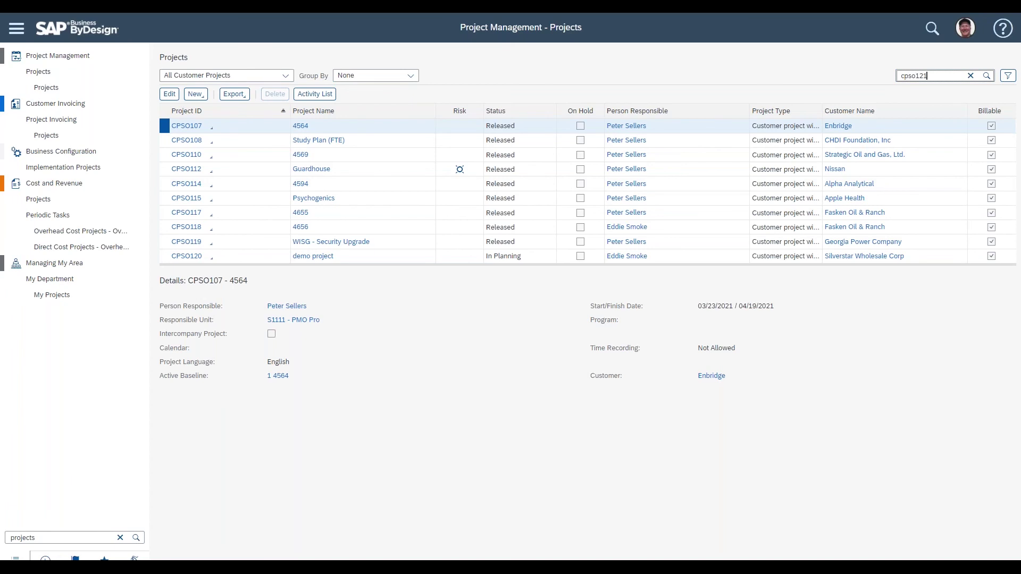
key("Return")
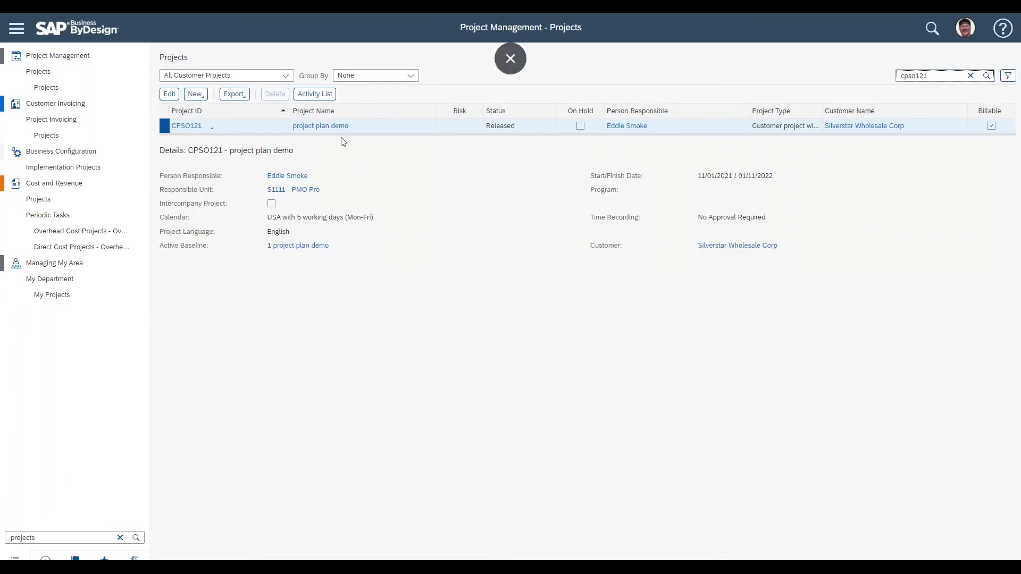
left_click(194, 127)
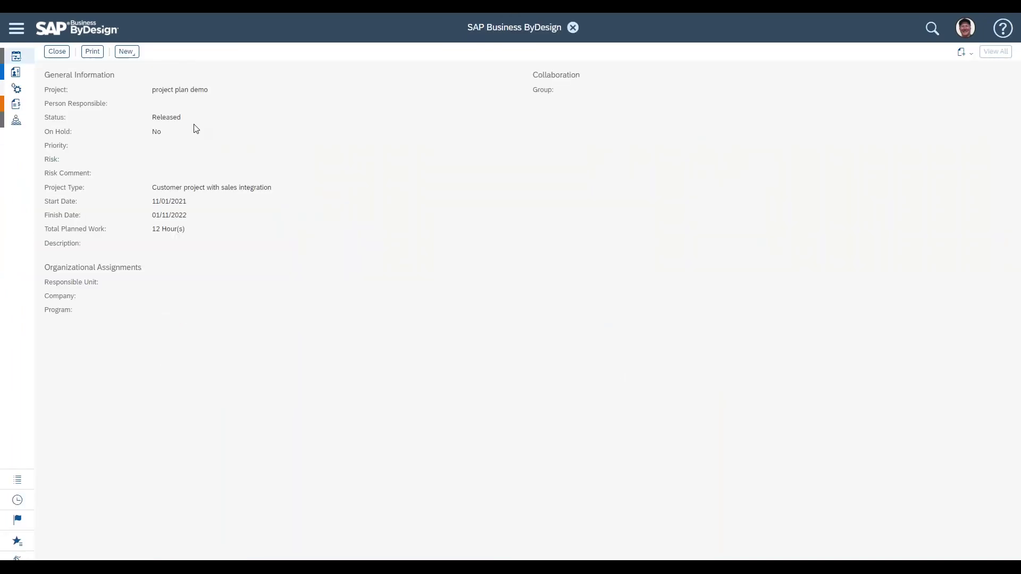
left_click(997, 101)
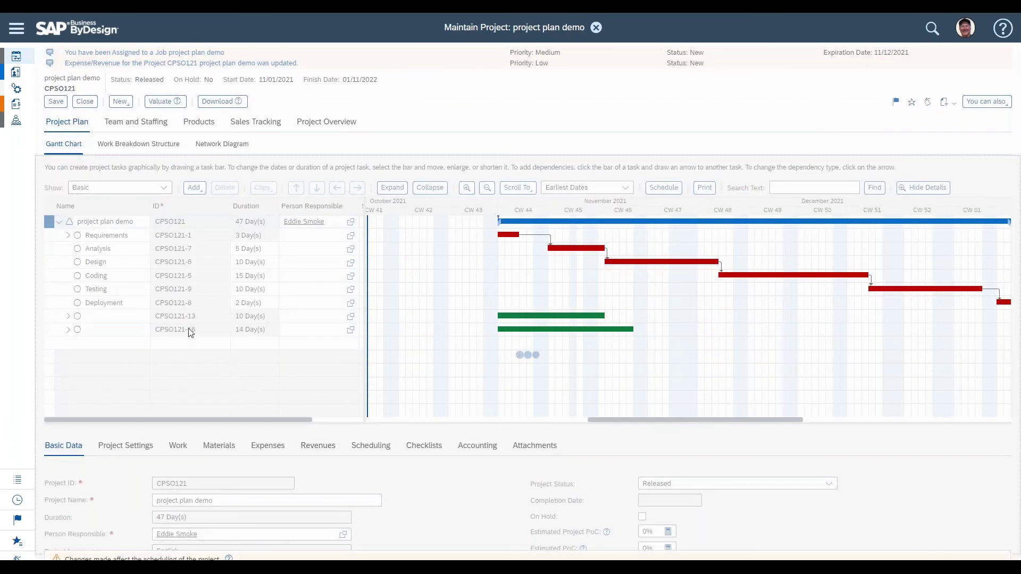
Step: Check the Deployment task's planned expenses and revenues, and close the project
left_click(166, 330)
left_click(164, 307)
left_click(205, 448)
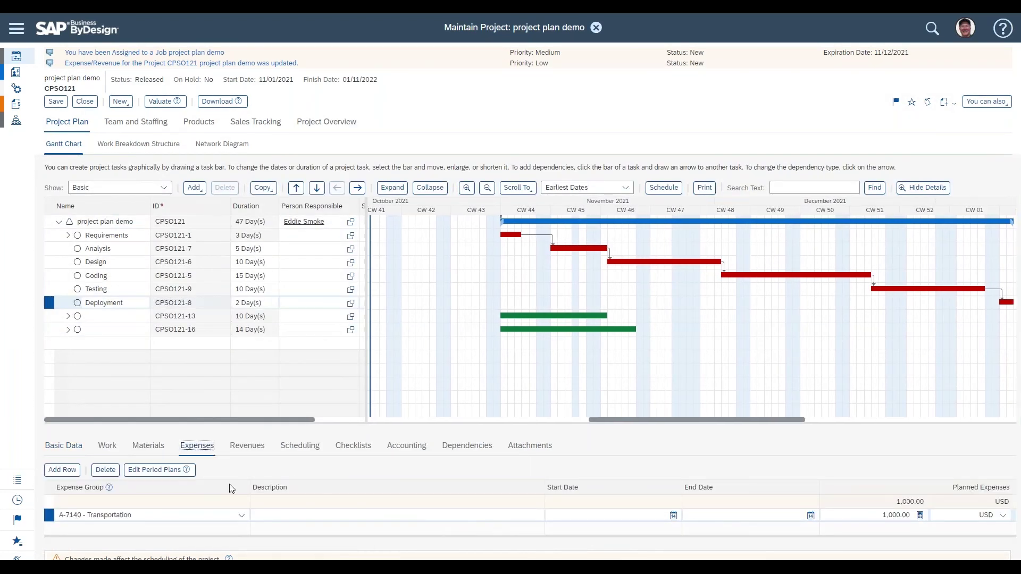
left_click(246, 447)
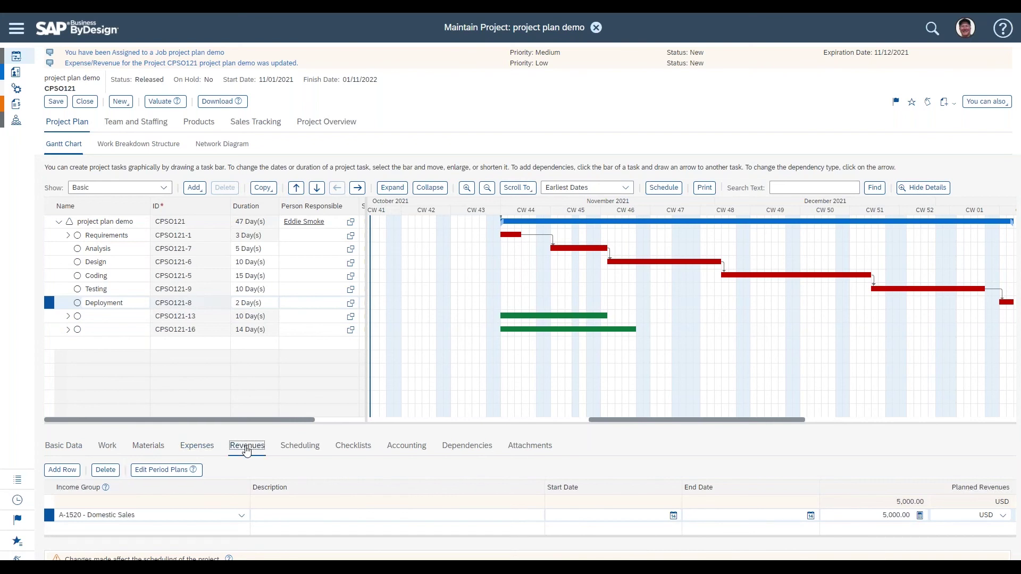
left_click(85, 101)
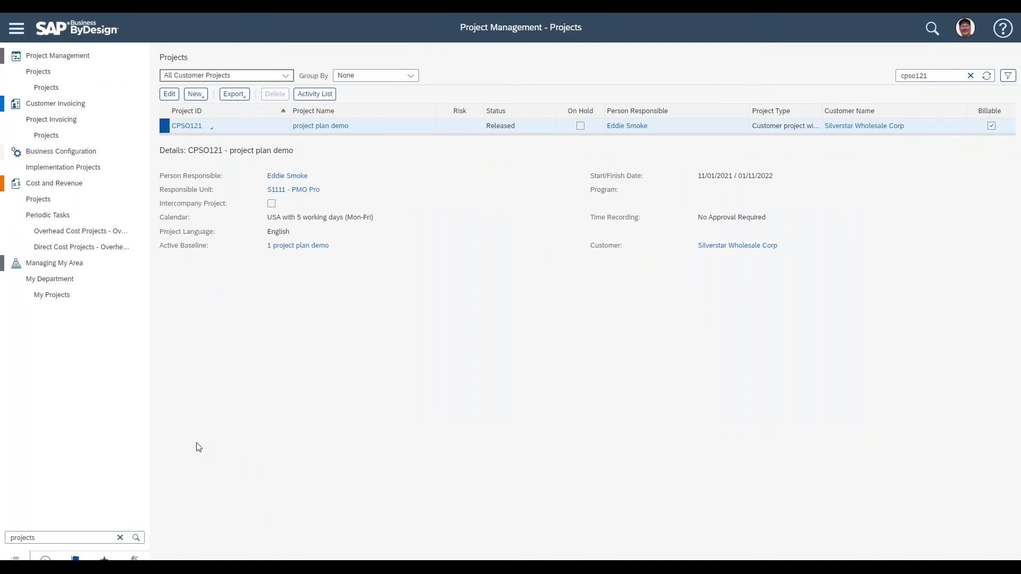
Step: Open the Cost and Revenue Projects list and search it for "cpso121"
left_click(89, 201)
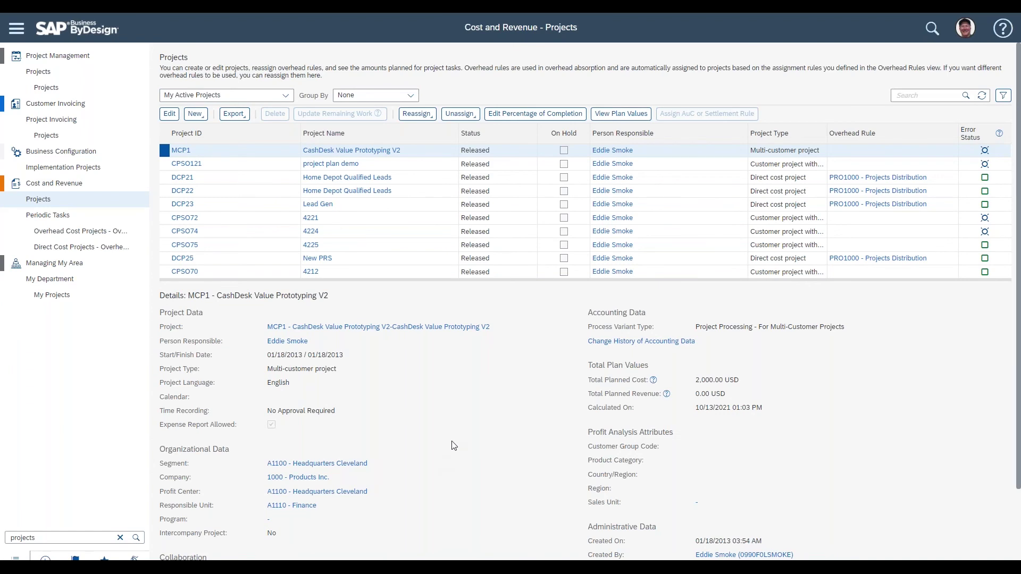
left_click(927, 96)
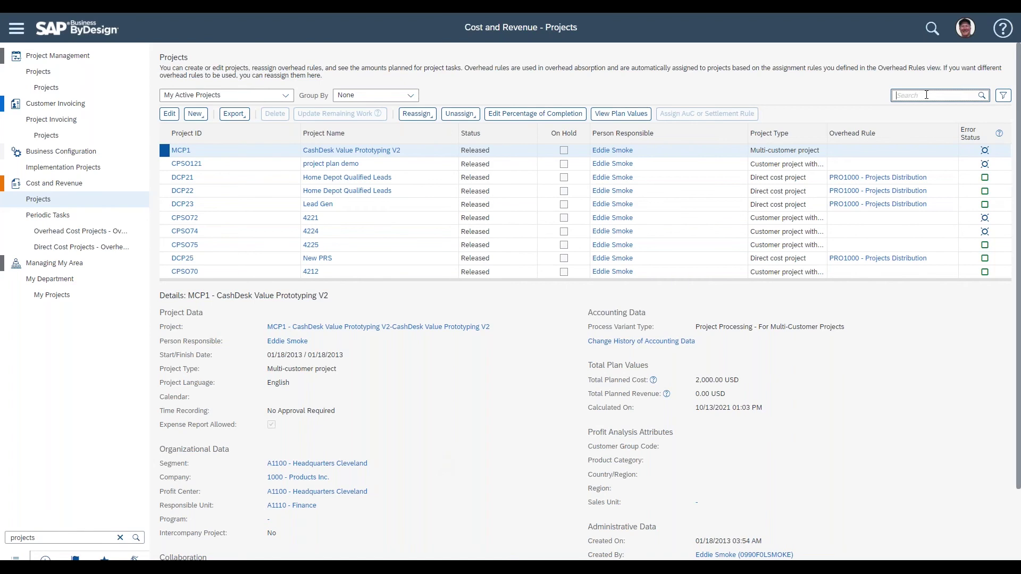
type("cpso121")
key("Return")
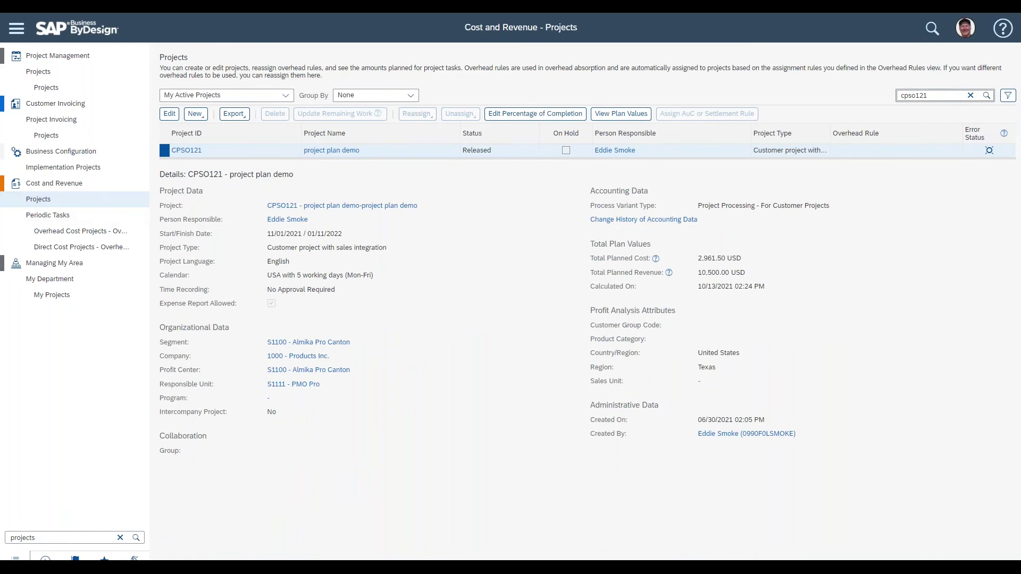
Step: Export CPSO121 with Maintain Project Expense and Revenue in Microsoft Excel and maximize the Excel workbook
left_click(234, 115)
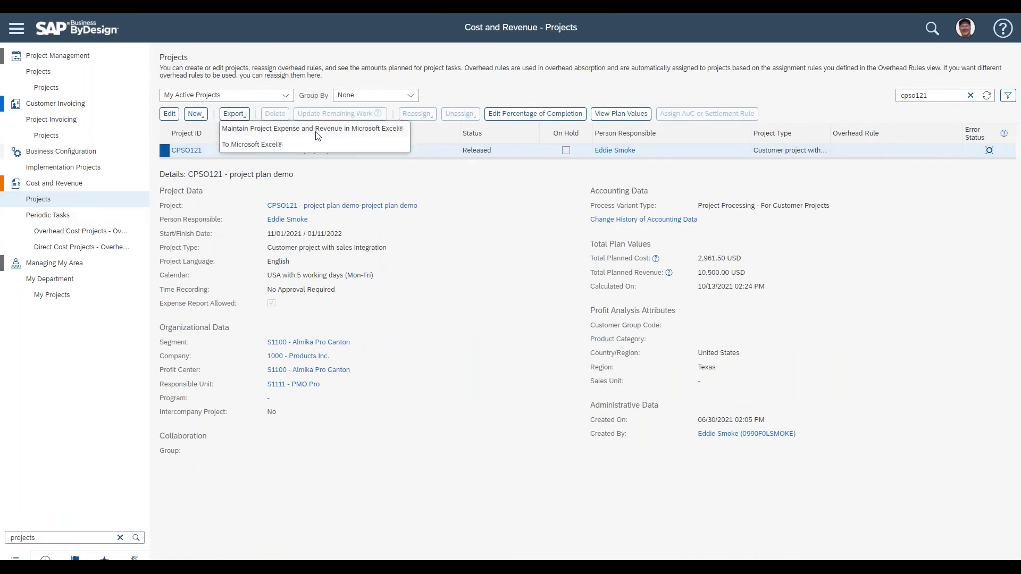
left_click(343, 130)
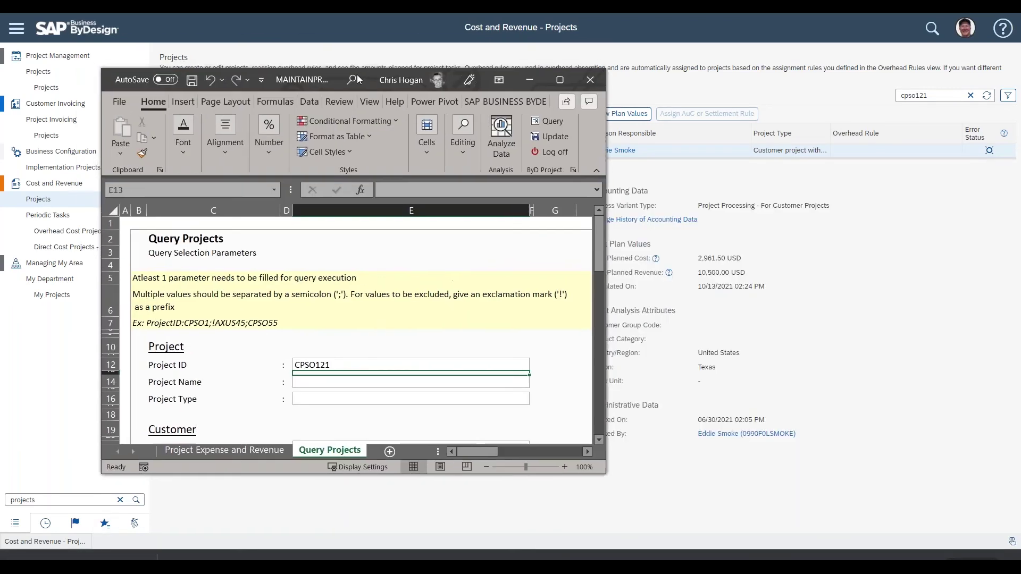
left_click(561, 82)
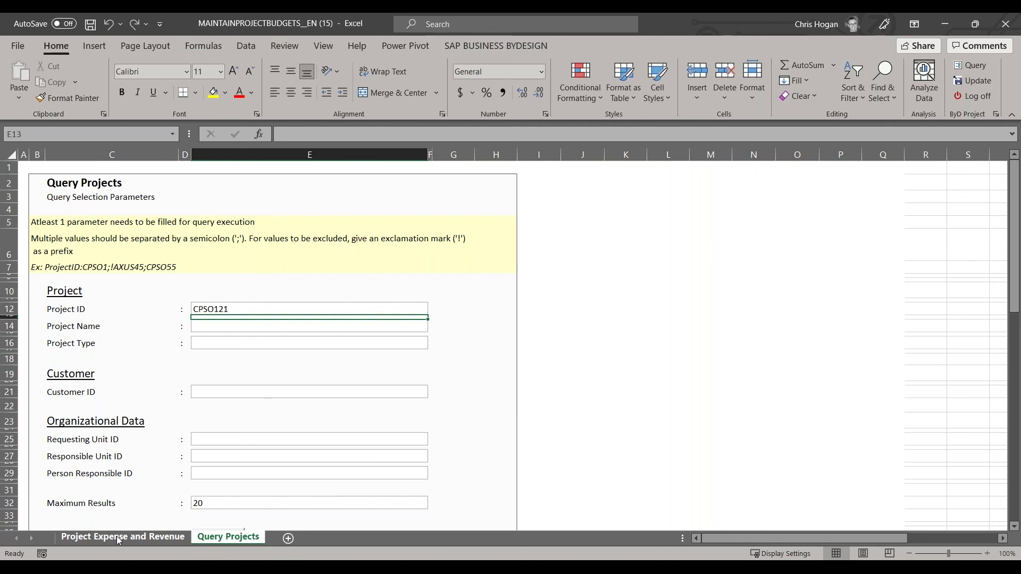
Step: Query project ID CPSO121 from the workbook and expand its project row on the Project Expense and Revenue sheet
left_click(261, 309)
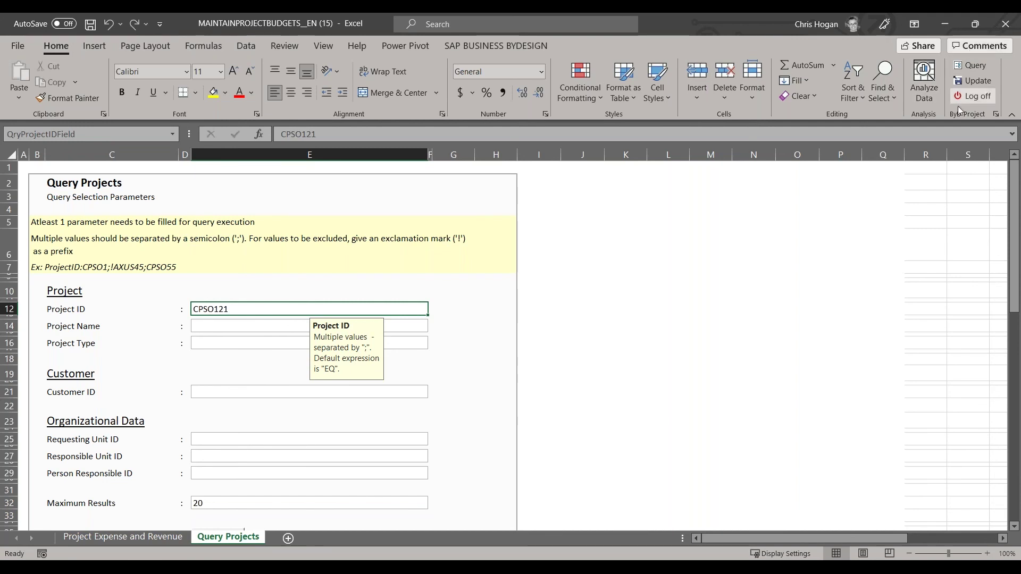
left_click(981, 65)
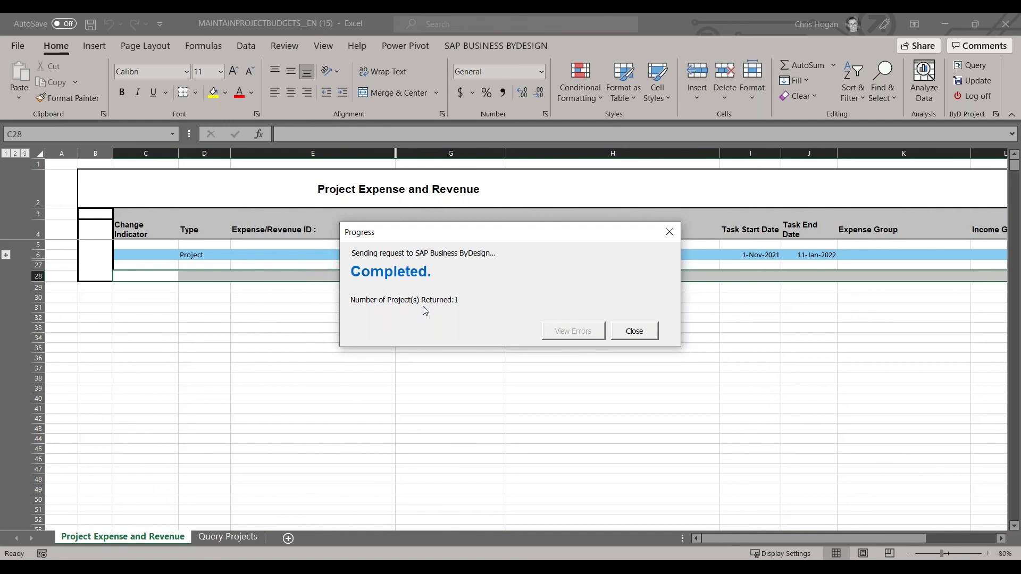
left_click(634, 332)
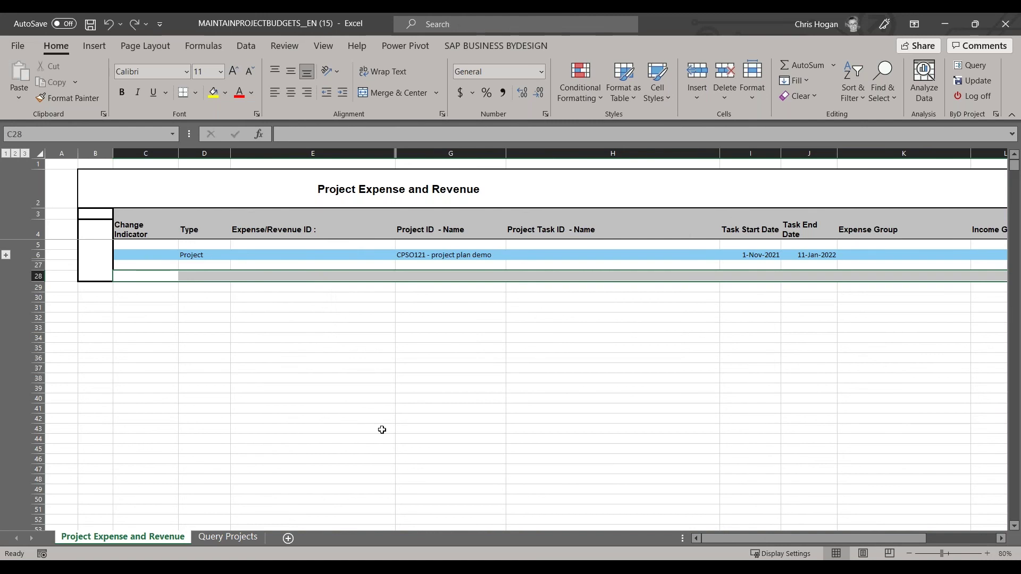
left_click(251, 539)
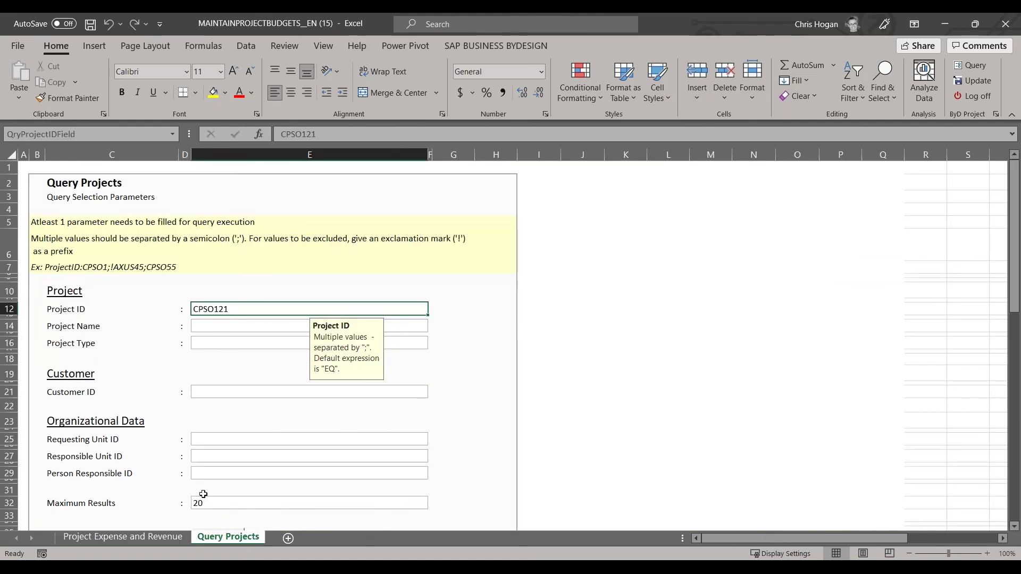
left_click(165, 539)
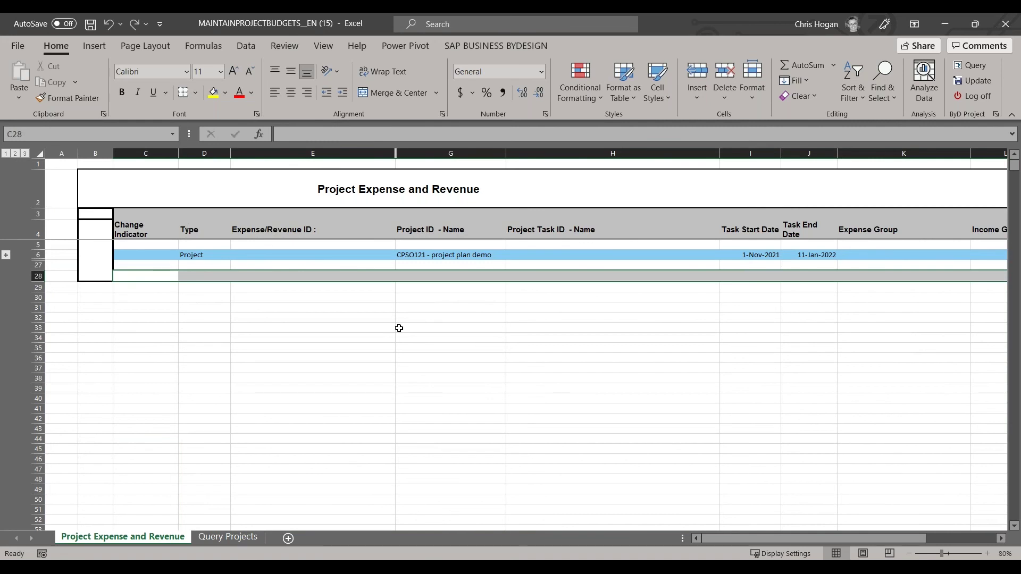
left_click(6, 255)
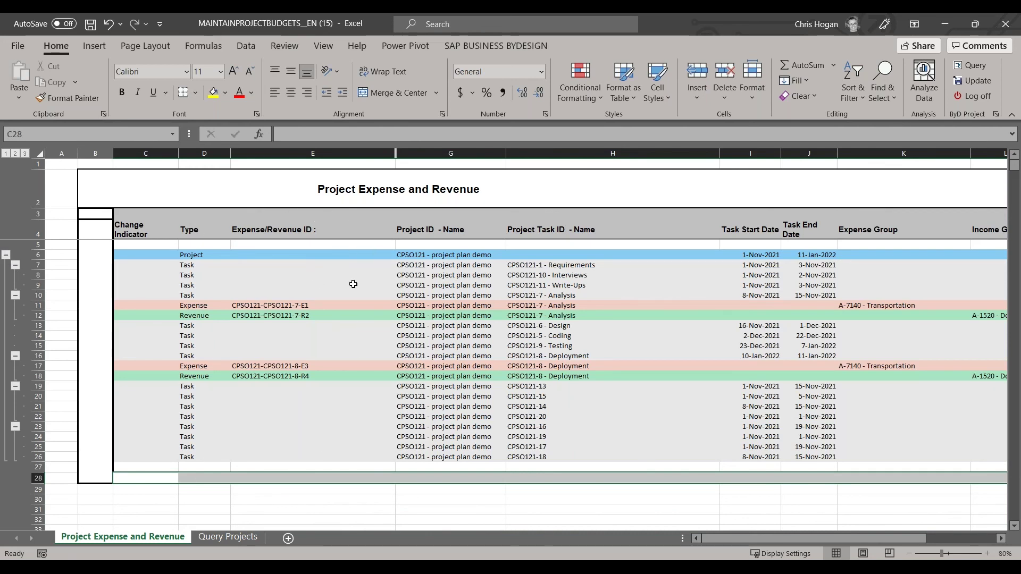
Step: Examine the row types of the project, the Analysis expense, and the Deployment expense and revenue
left_click(190, 258)
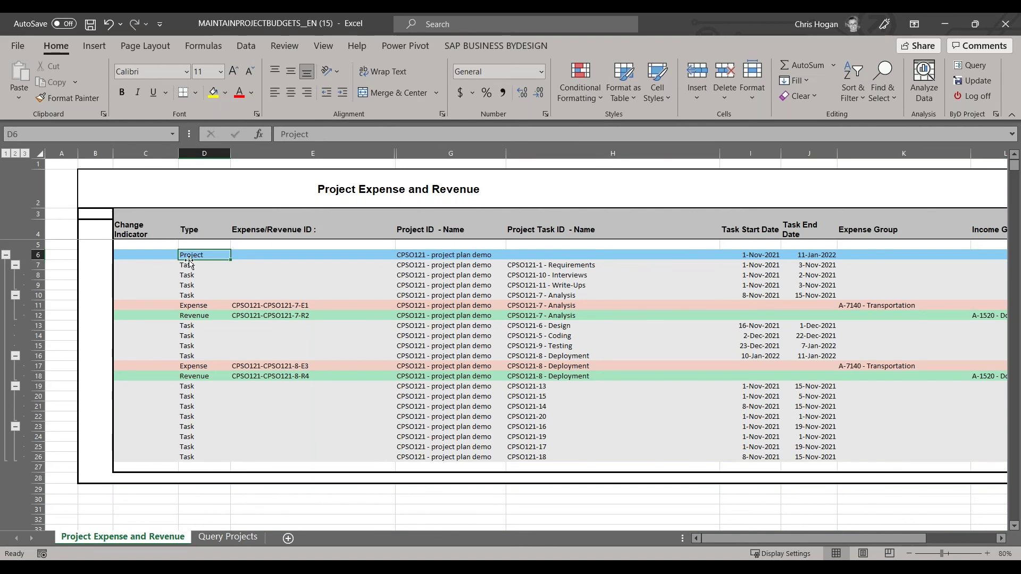
mouse_move(190, 258)
left_mouse_down()
mouse_move(191, 287)
mouse_move(190, 259)
left_mouse_up()
left_click(207, 307)
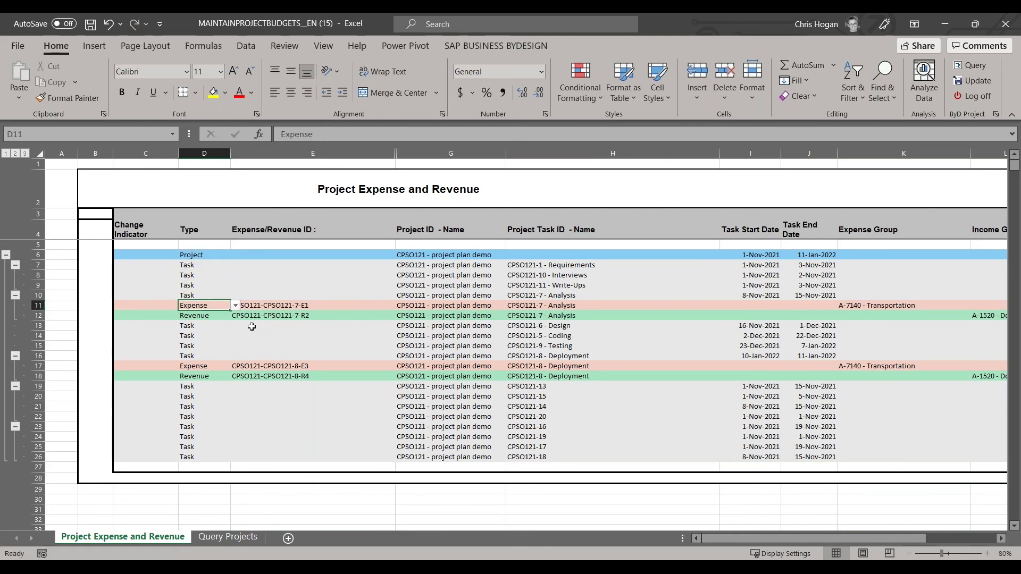
left_click(597, 366)
key("Left")
key("Left")
key("Left")
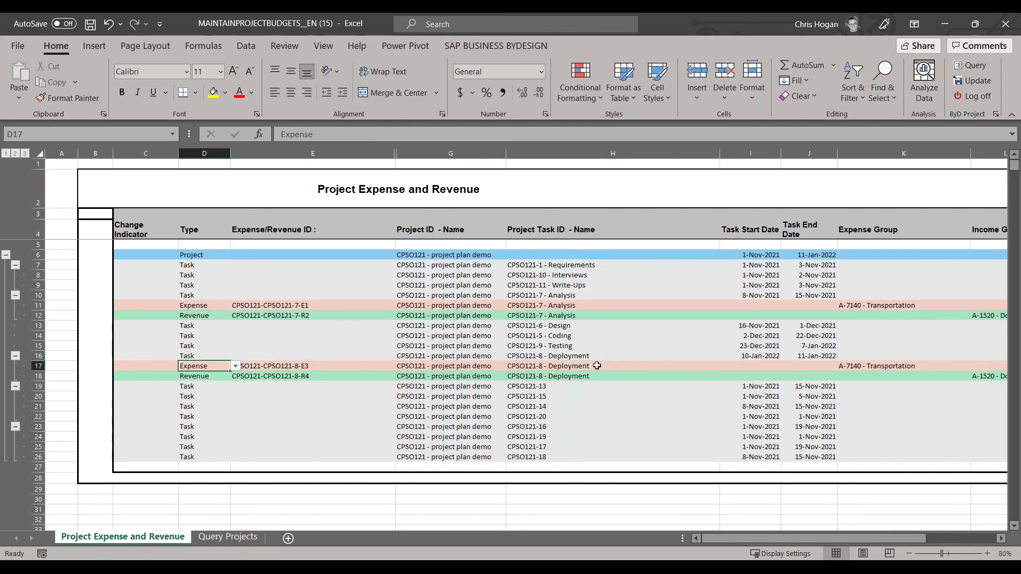
key("Down")
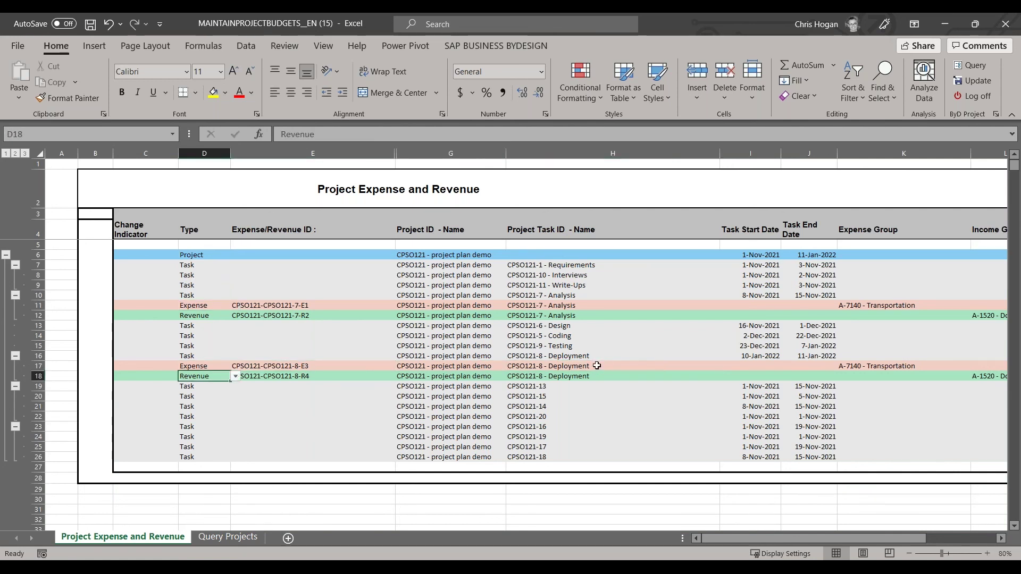
Step: Examine the Deployment expense and revenue rows across the group, date, planned amount and currency columns
key("Right")
key("Right")
key("Right")
key("Right")
key("Right")
key("Right")
key("Up")
key("Right")
key("Right")
key("Right")
key("Right")
key("Right")
key("Right")
key("Right")
key("Right")
key("Right")
key("Down")
key("Left")
key("Left")
key("Left")
key("Up")
key("Left")
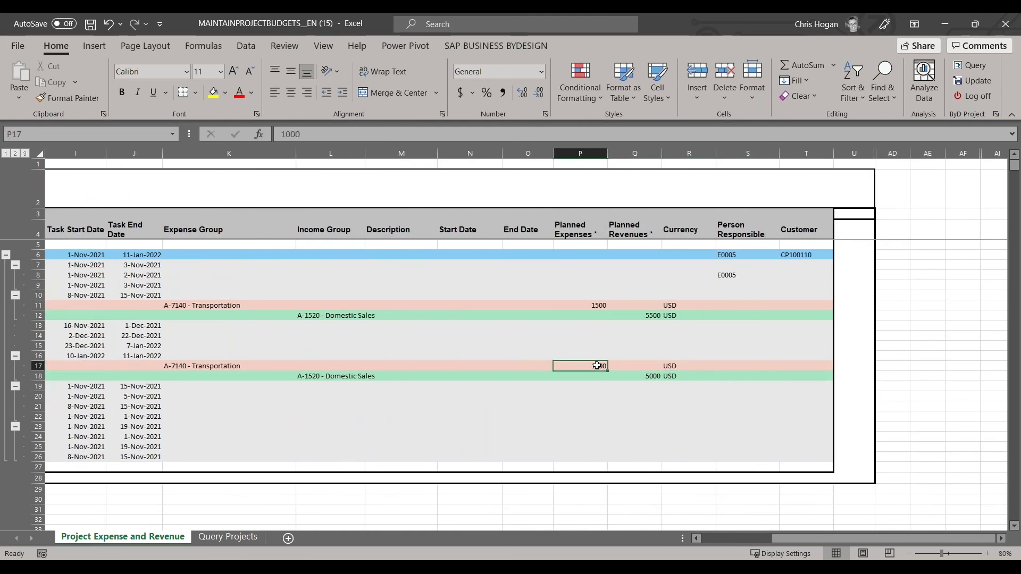
key("Left")
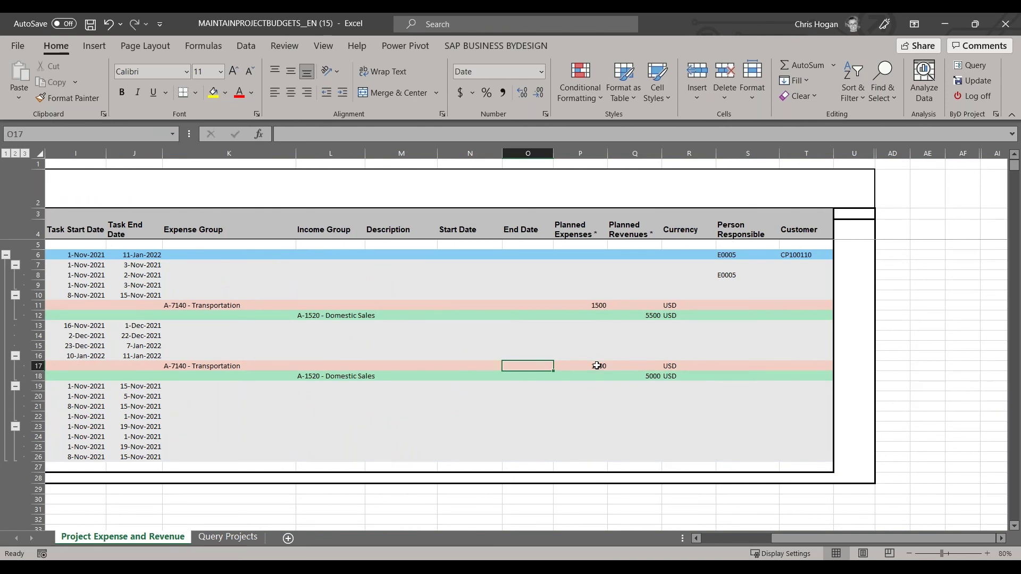
key("Left")
key("Left")
key("Left")
key("Left")
key("Left")
key("Left")
key("Left")
key("Left")
key("Left")
Step: Set the Deployment task's planned expenses to 1500 and its planned revenues to 5500
key("Right")
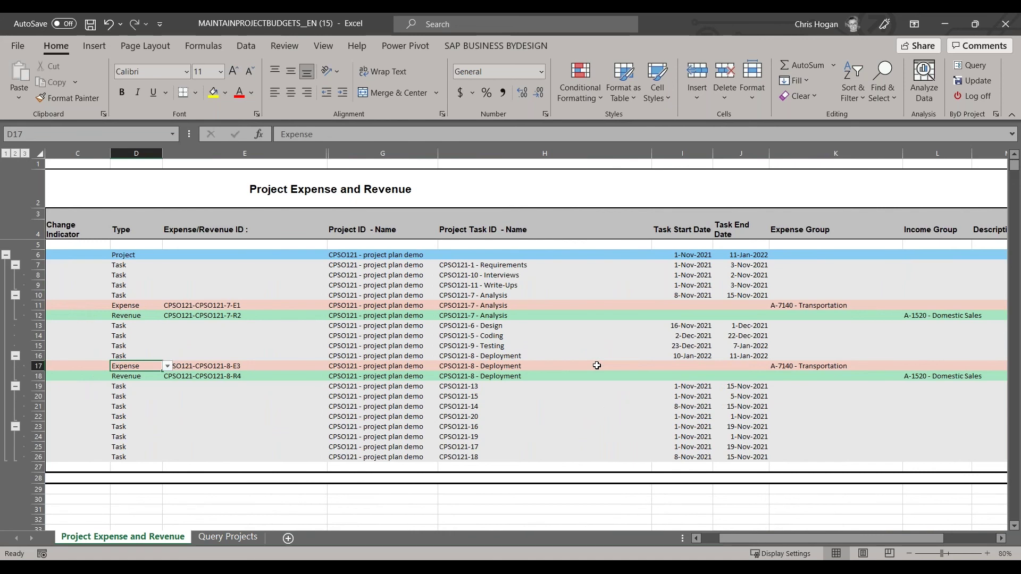
key("Right")
key("Right")
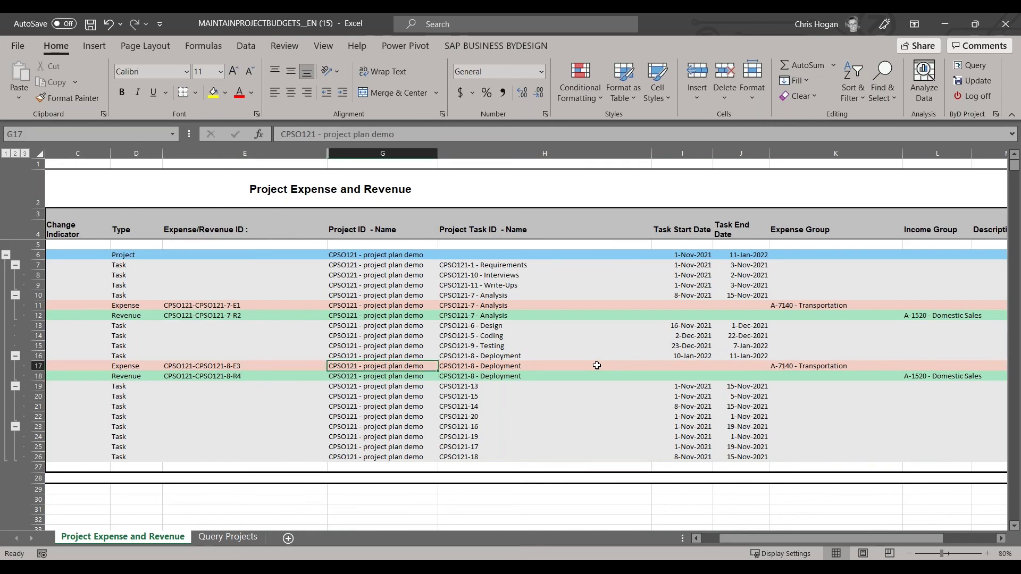
key("Right")
key("Right")
key("Right")
key("Right")
key("Right")
key("Right")
key("Right")
key("Right")
key("Right")
key("Right")
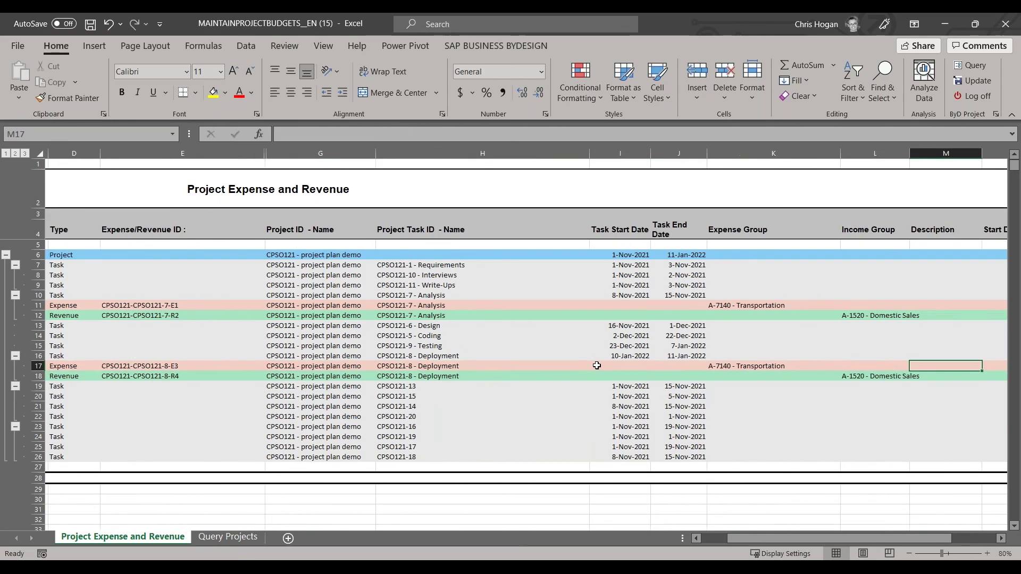
key("Right")
key("Right")
key("Left")
key("Left")
key("Left")
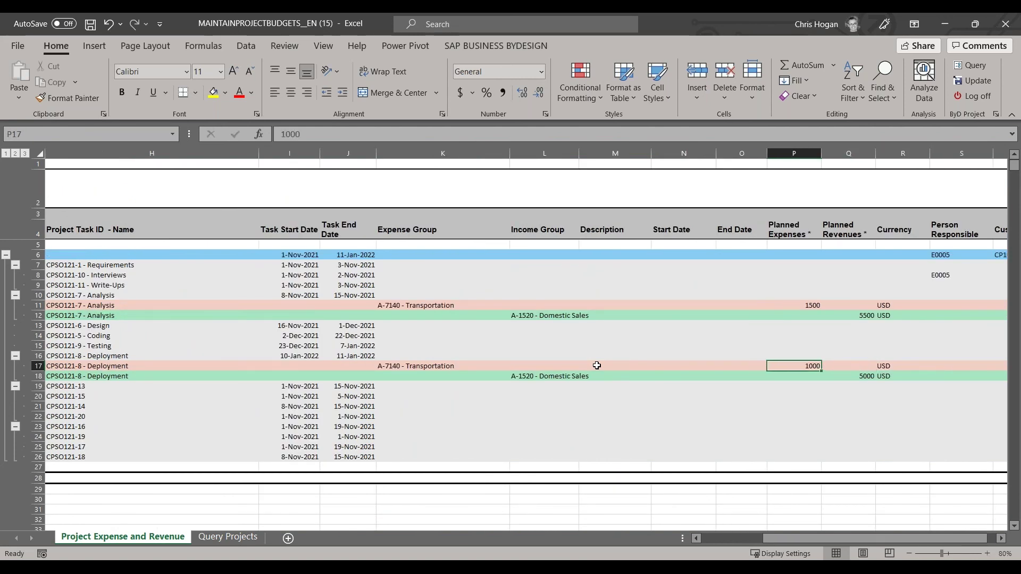
type("1500")
key("Return")
key("Right")
type("550")
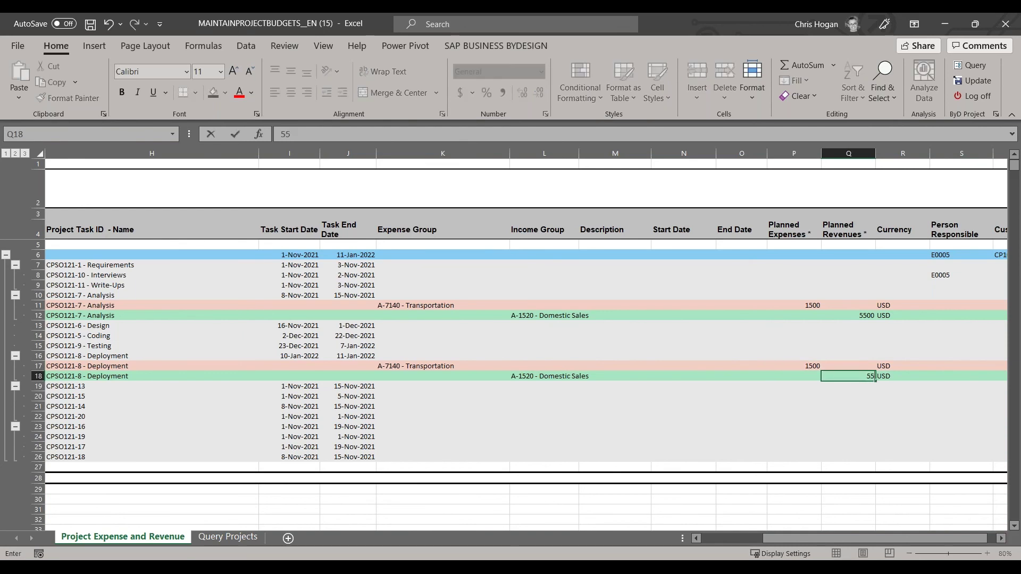
key("ctrl+Return")
key("Up")
key("Right")
key("Right")
key("Left")
key("Left")
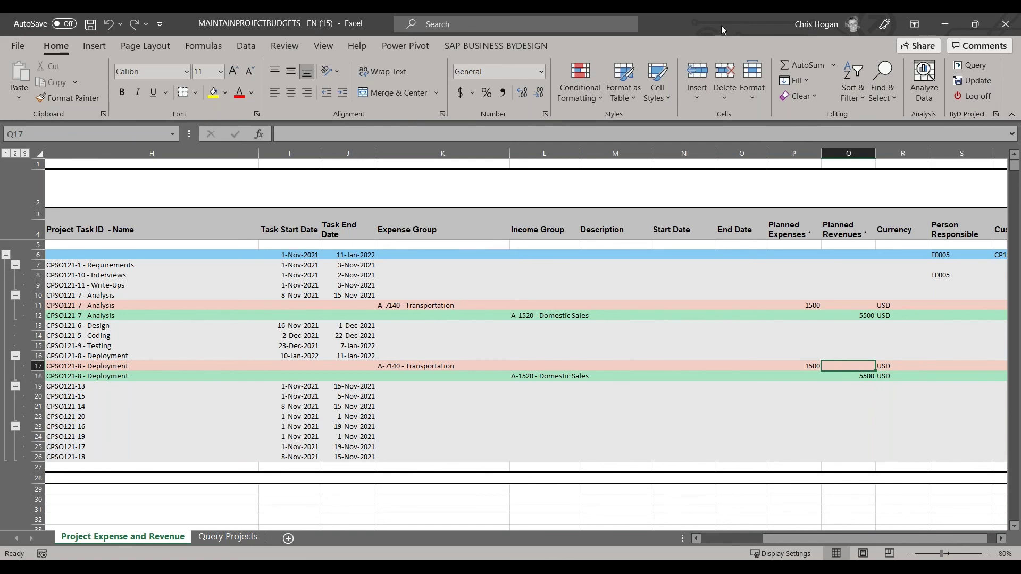
Step: Update SAP Business ByDesign with the workbook's changes and recheck the Deployment task's planned expense and revenue cells
left_click_drag(719, 37, 1020, 140)
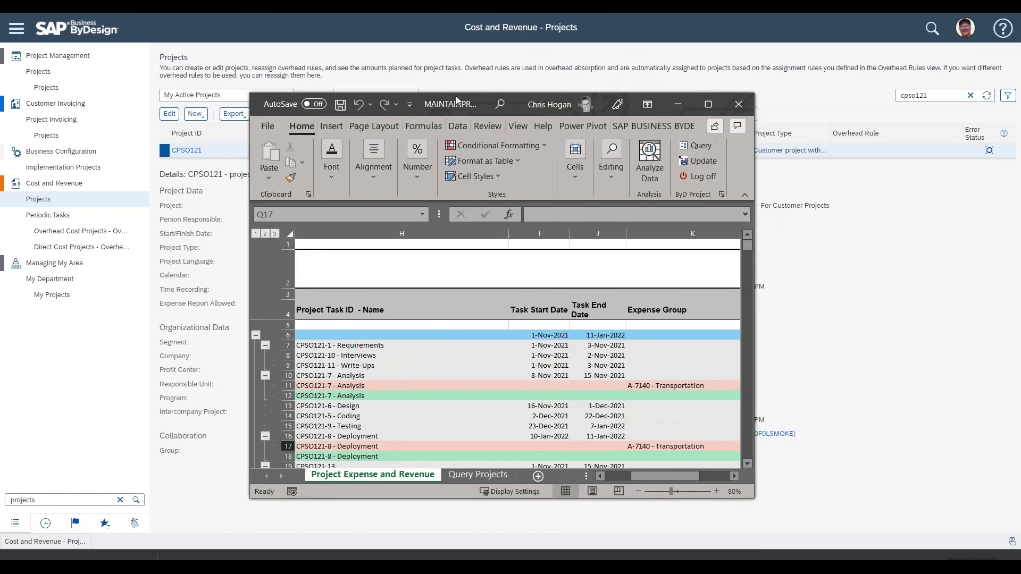
left_click(672, 86)
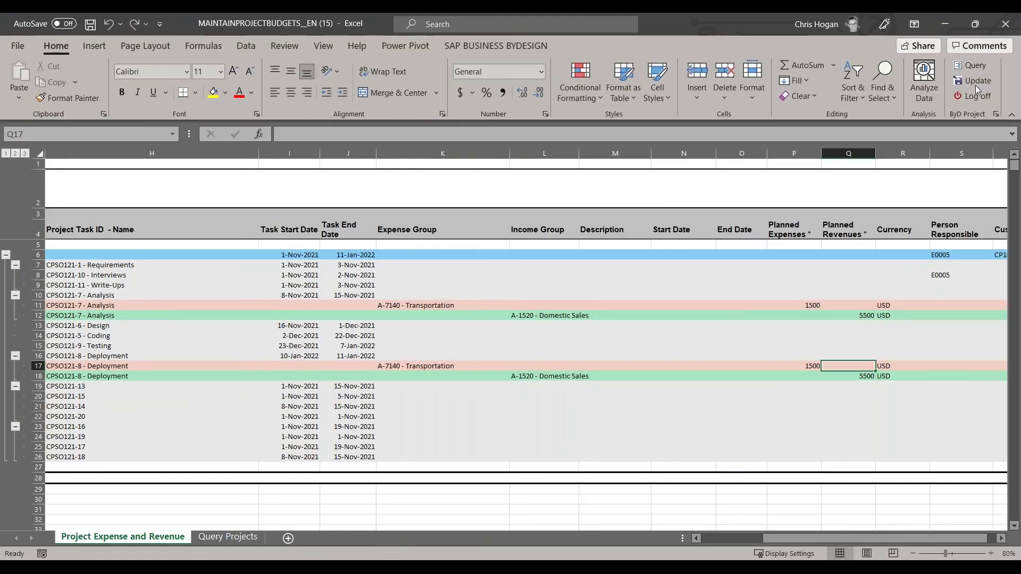
left_click(971, 81)
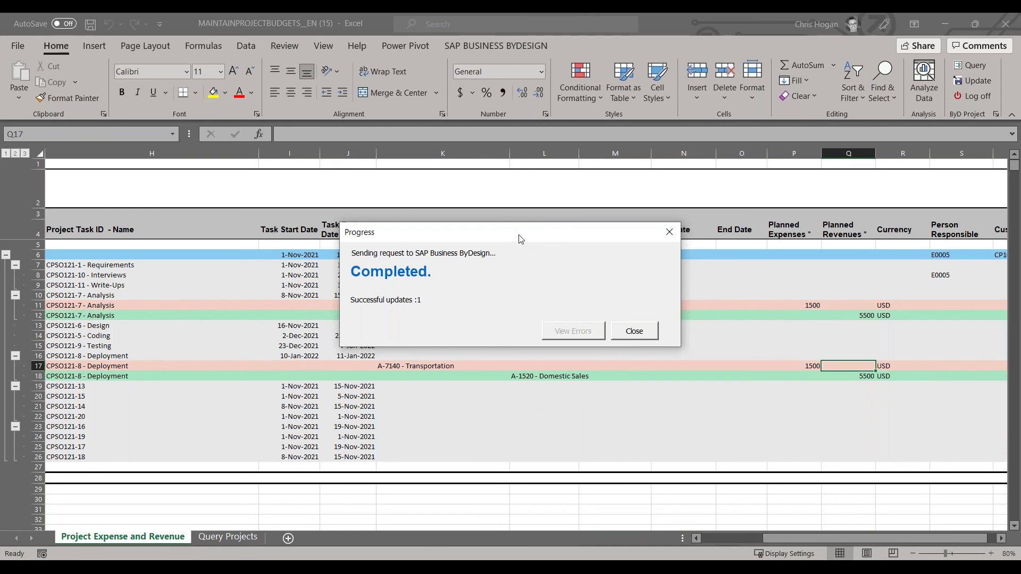
left_click(629, 334)
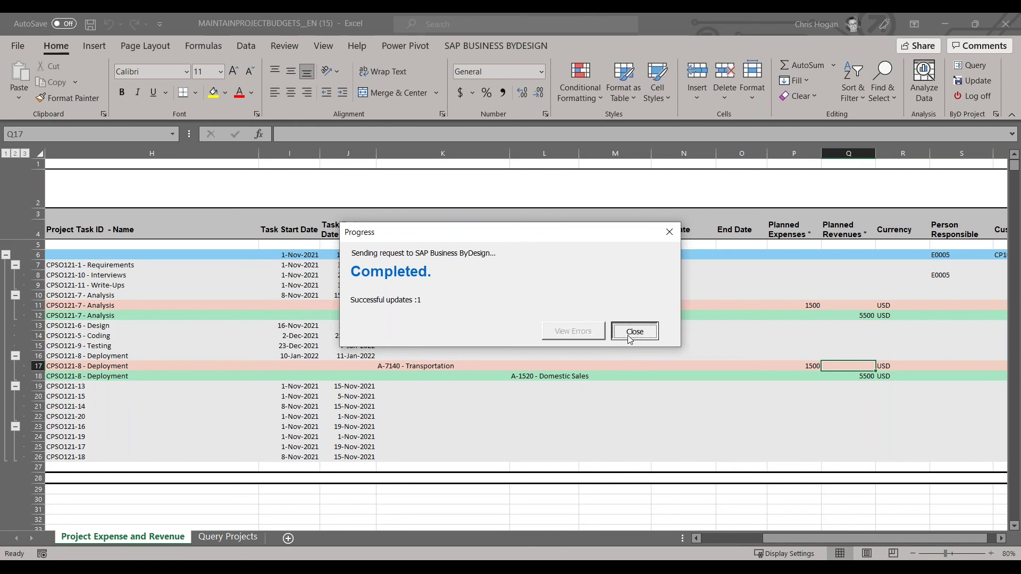
left_click(790, 366)
left_click(843, 377)
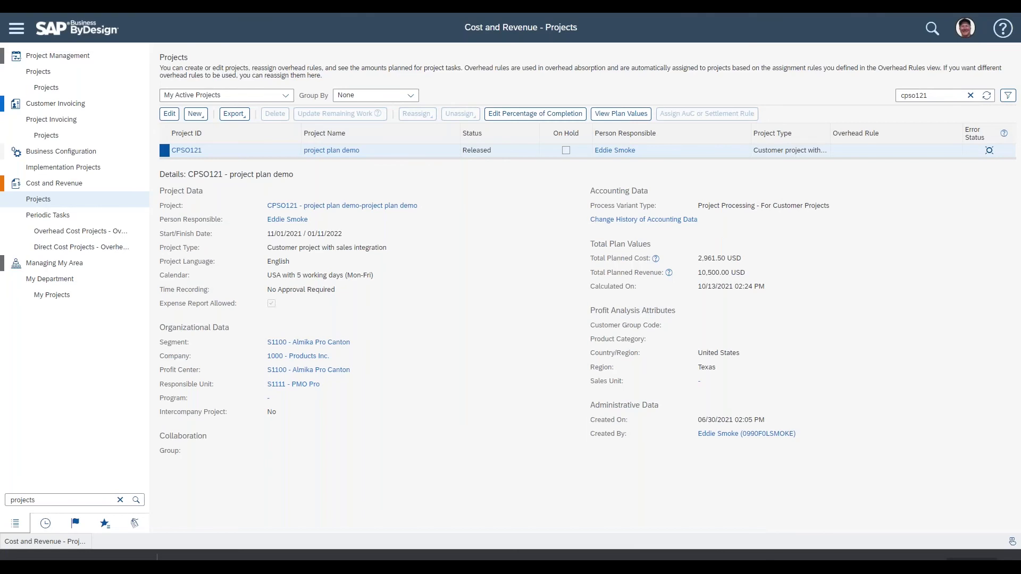
Step: Switch to SAP Business ByDesign, open the Project Management Projects list and search it for "cpso121"
left_click(73, 91)
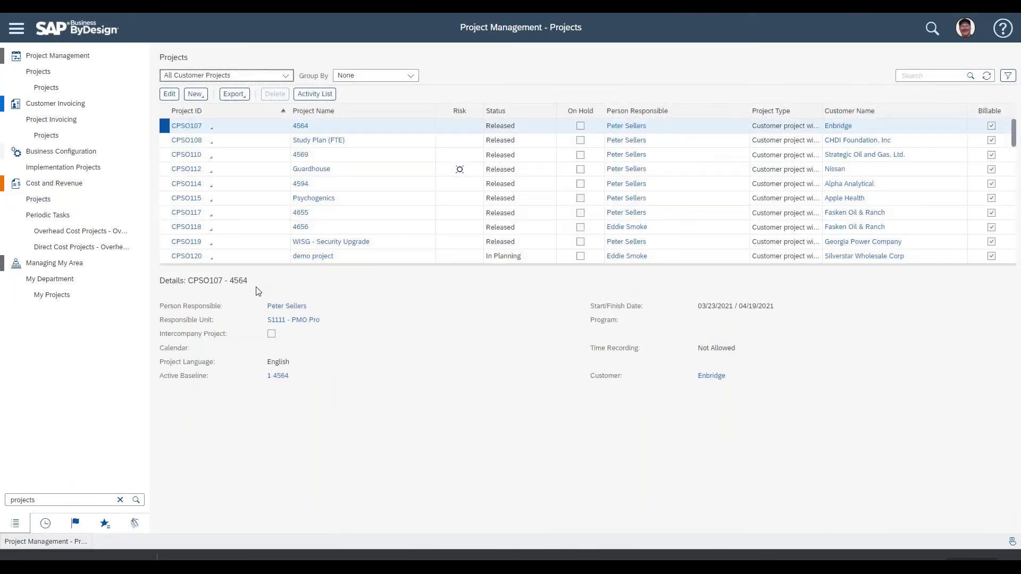
left_click(937, 77)
type("cps")
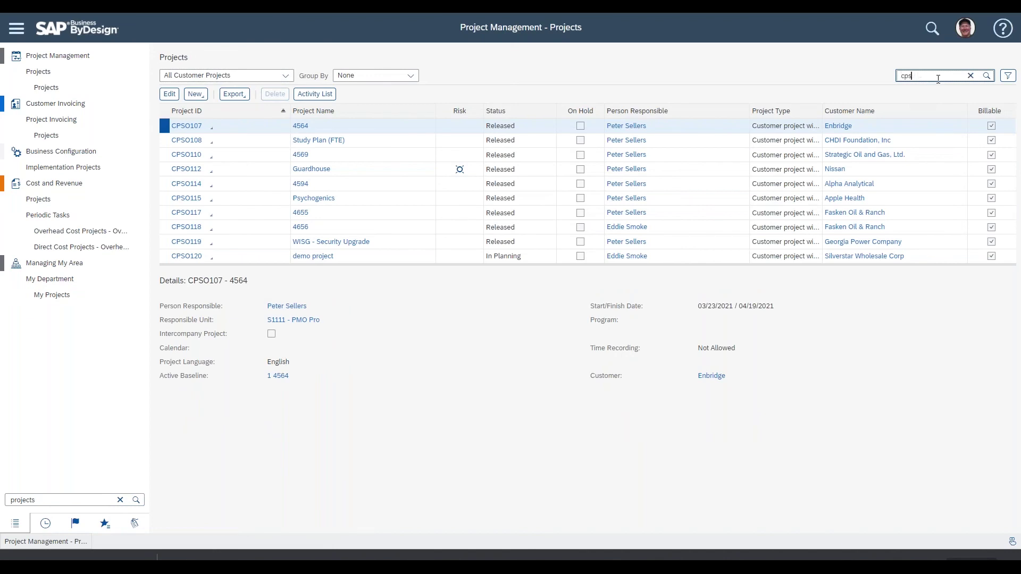
type("o121")
key("Return")
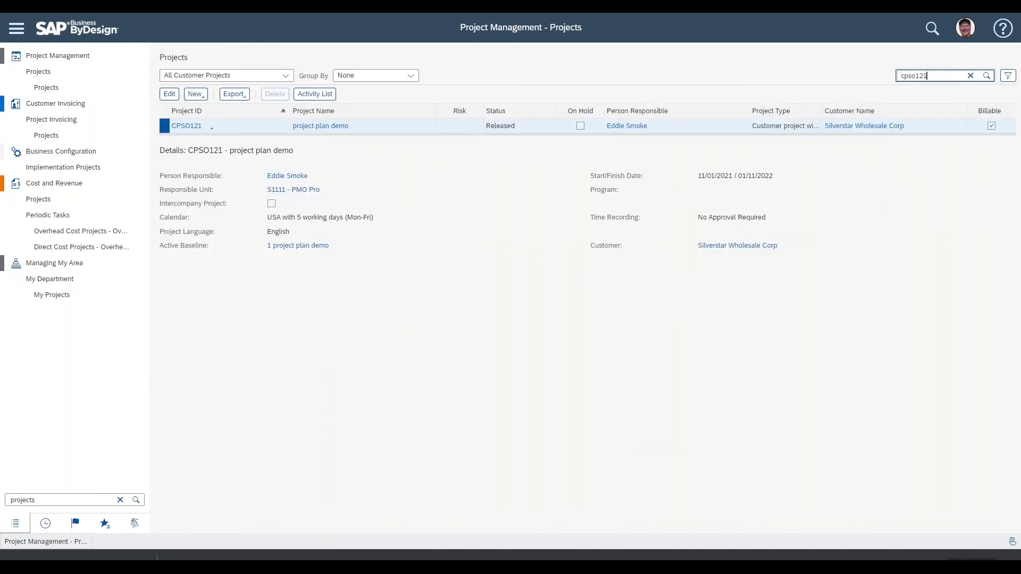
Step: Open all details of project CPSO121 and check the Deployment task's planned expenses and planned revenues in the project plan
left_click(186, 125)
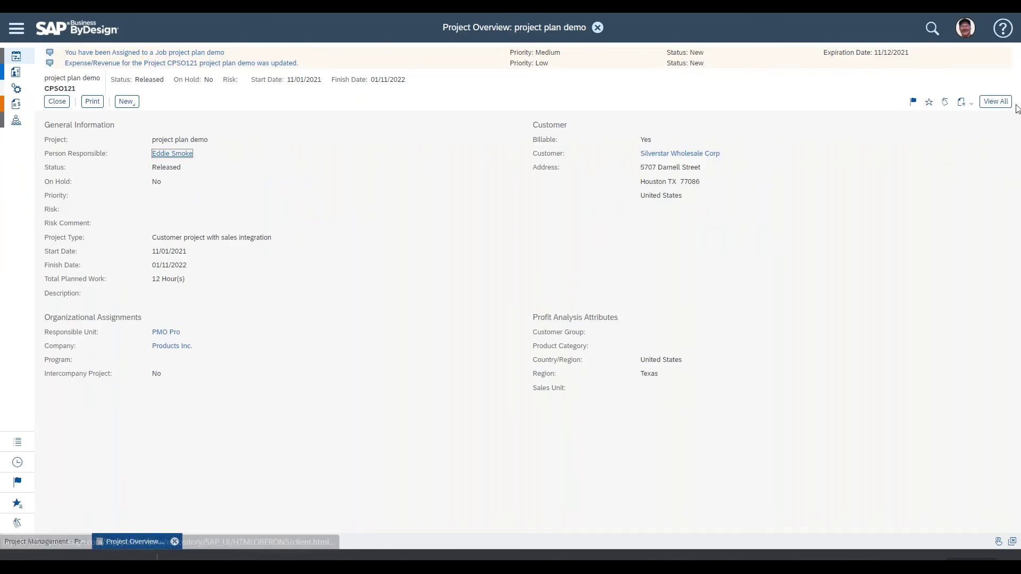
left_click(996, 102)
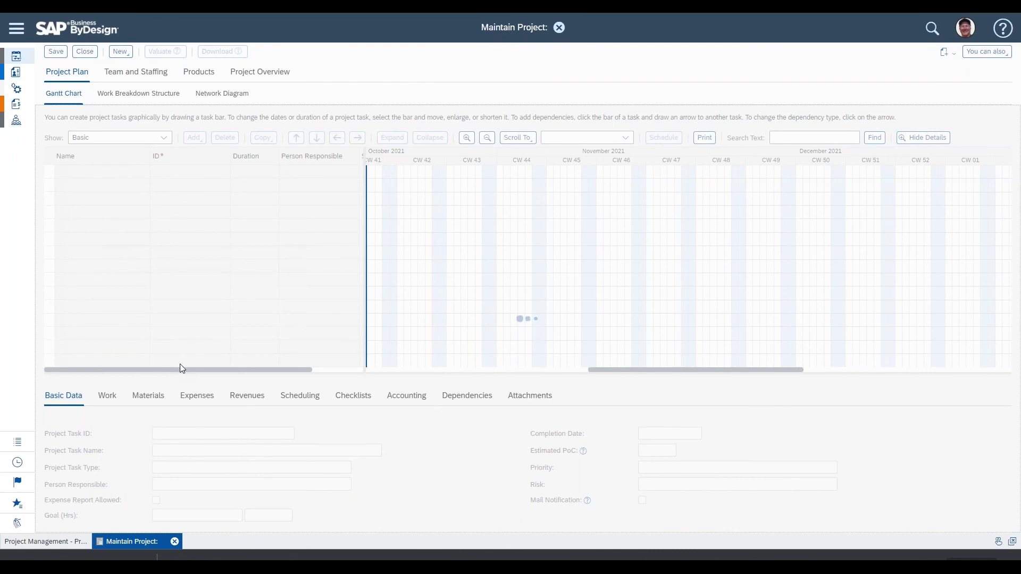
left_click(180, 301)
left_click(196, 446)
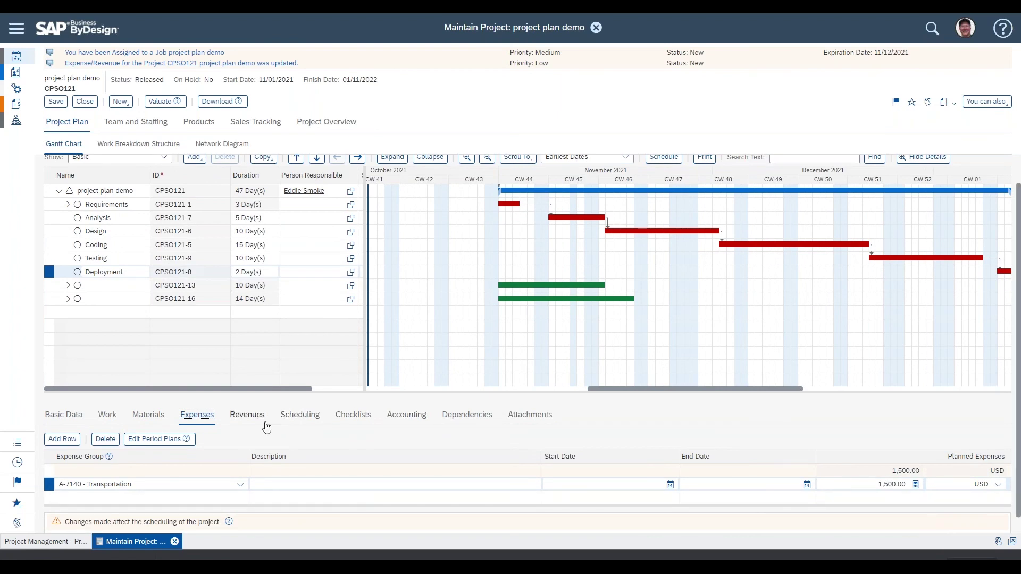
left_click(248, 416)
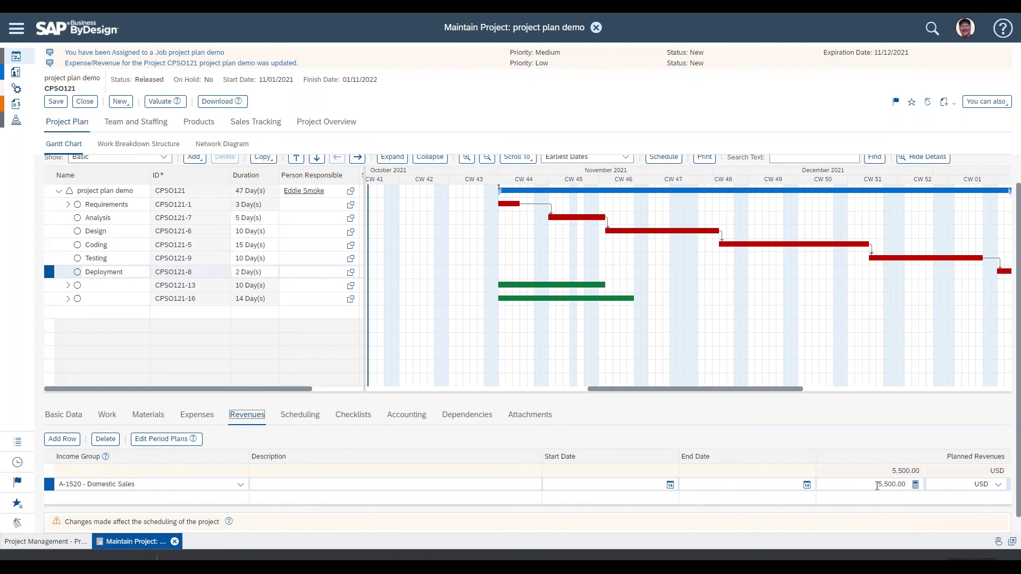
left_click_drag(633, 393, 358, 392)
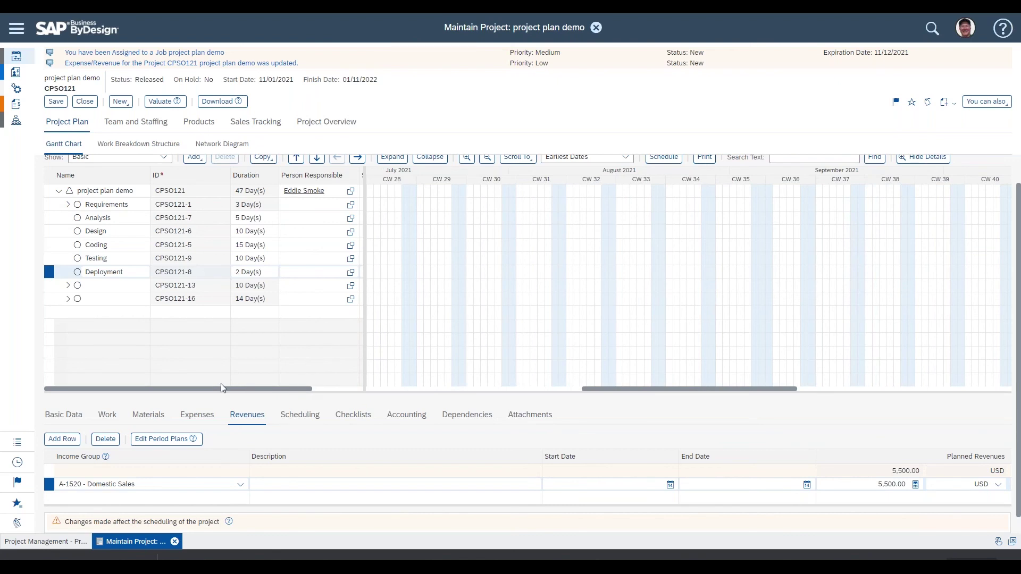
scroll(85, 204, "up", 1)
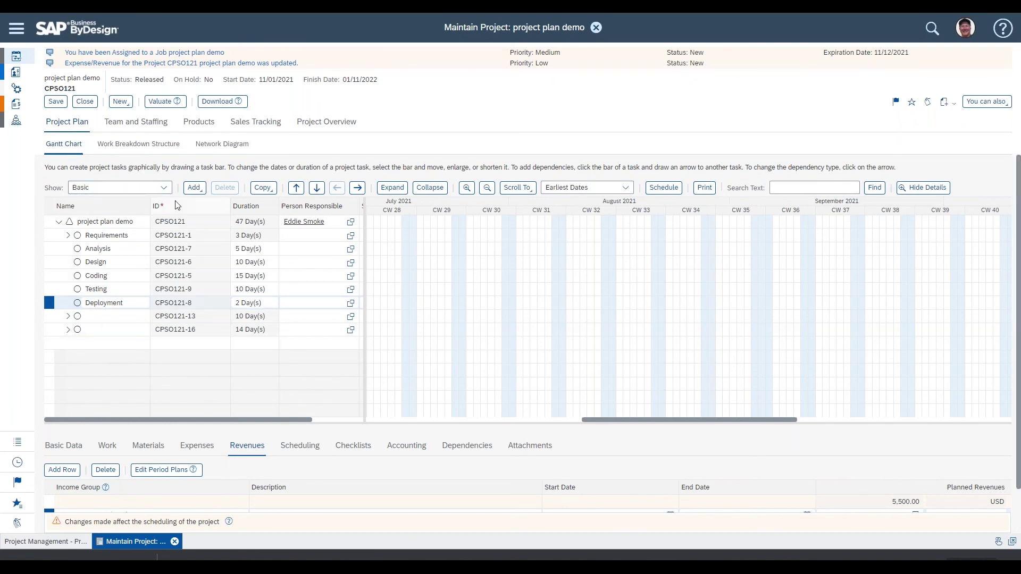
scroll(111, 432, "down", 1)
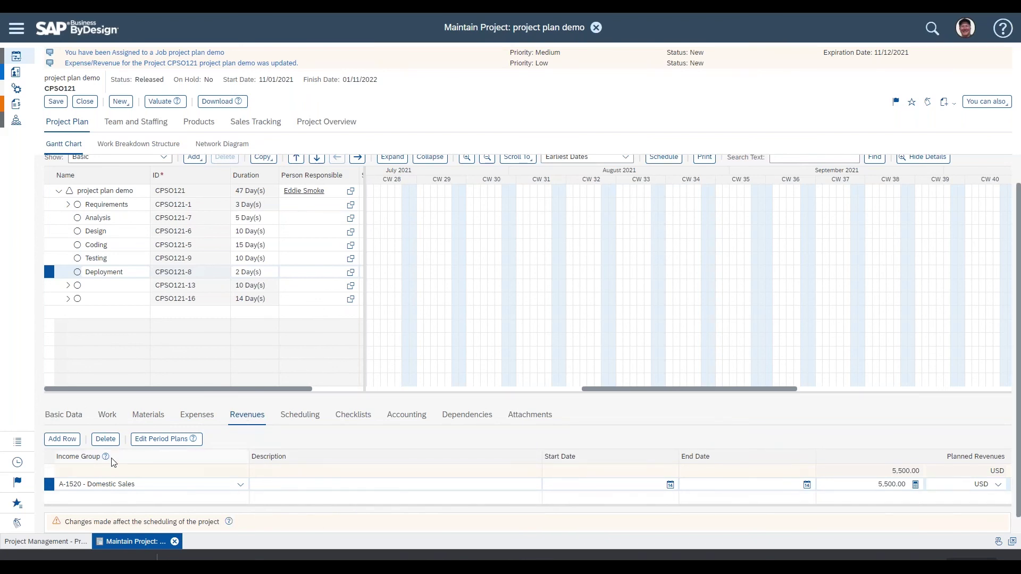
scroll(113, 463, "up", 1)
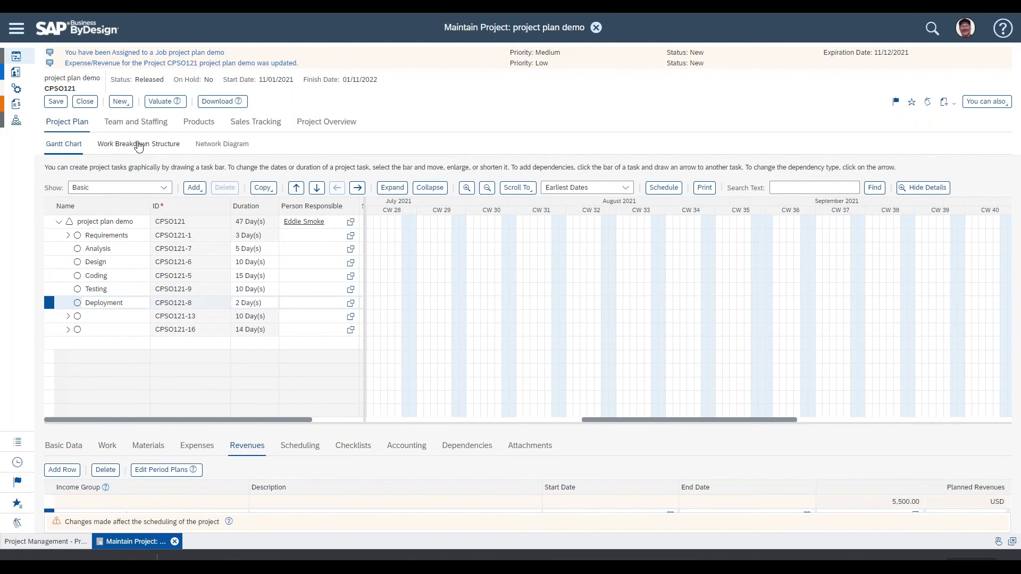